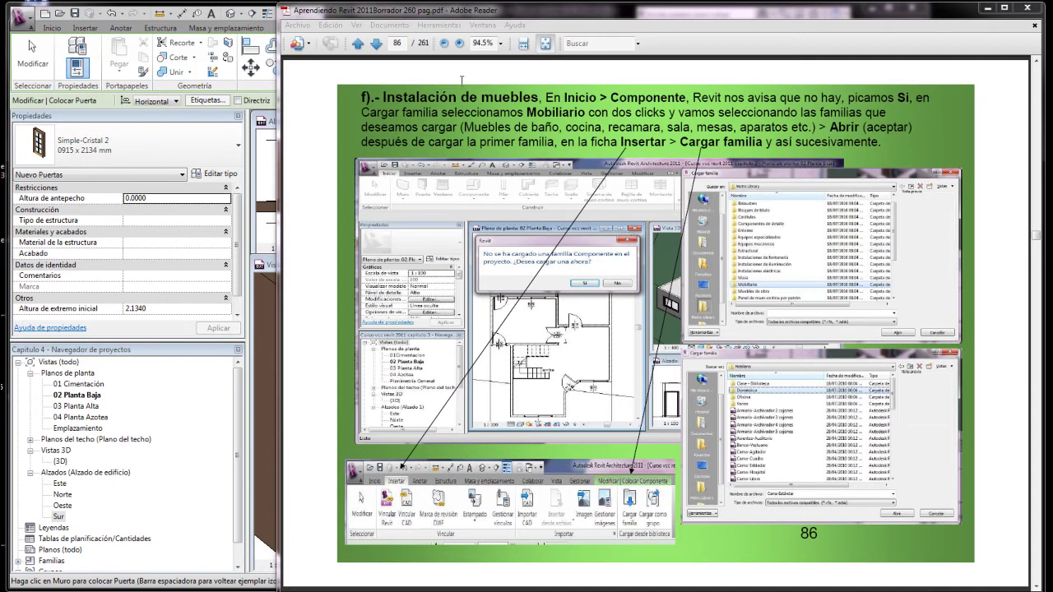
- Return to Revit and cancel door placement, closing the door type list
click(206, 137)
click(207, 137)
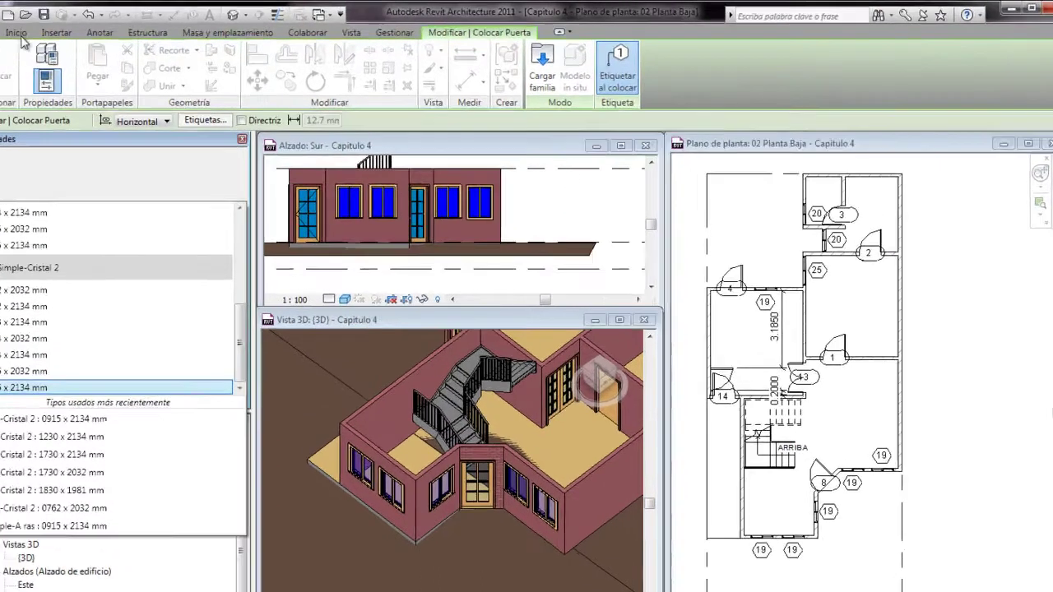
key(Escape)
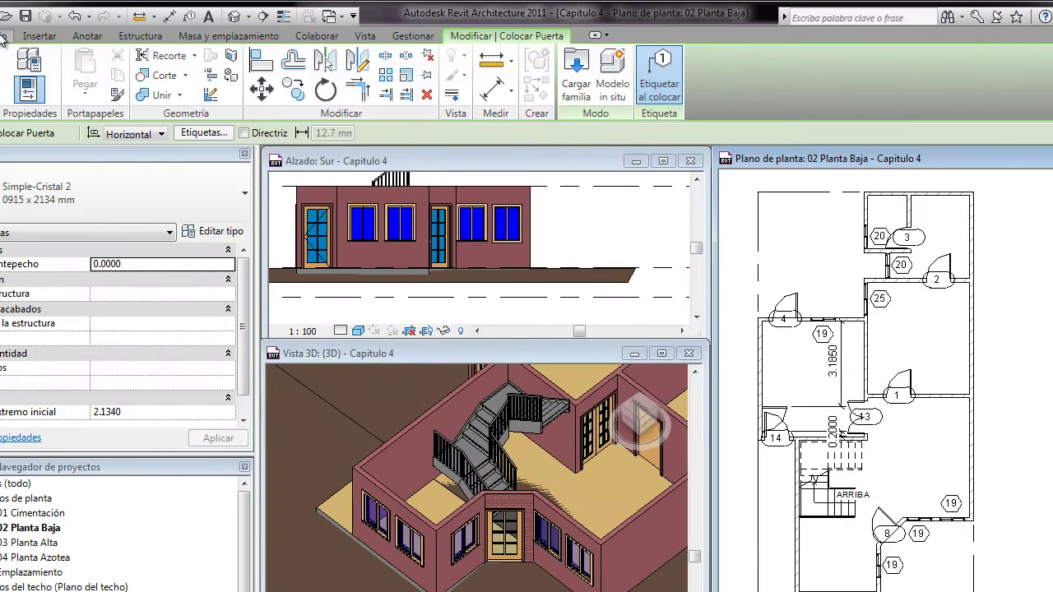
- Start Component placement and review the types, leaving the M_Escritorio 1525 x 762 mm desk type set
click(2, 37)
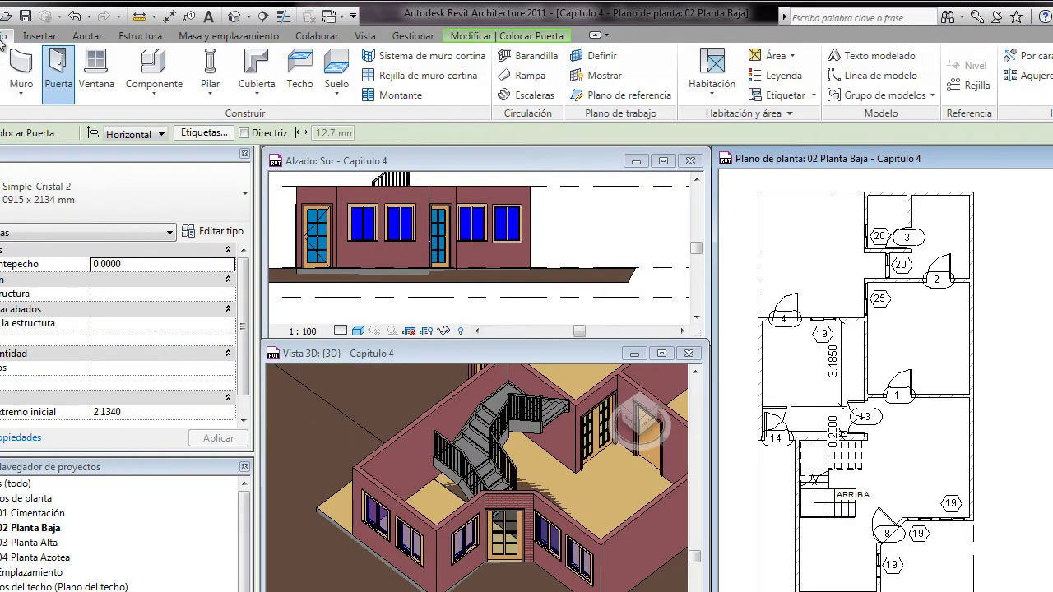
click(154, 66)
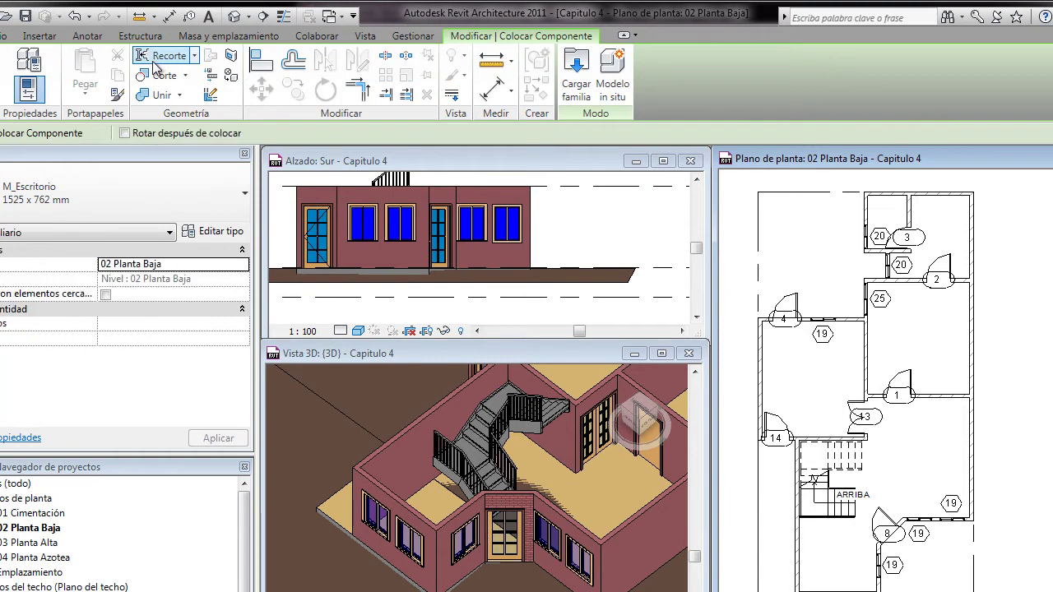
click(245, 197)
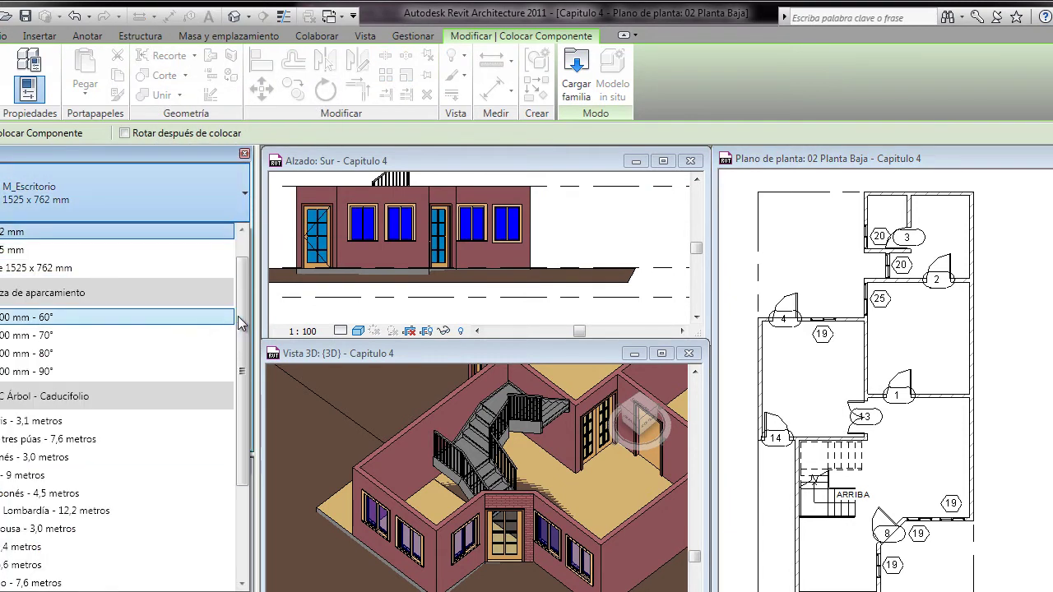
scroll(244, 313, up, 1)
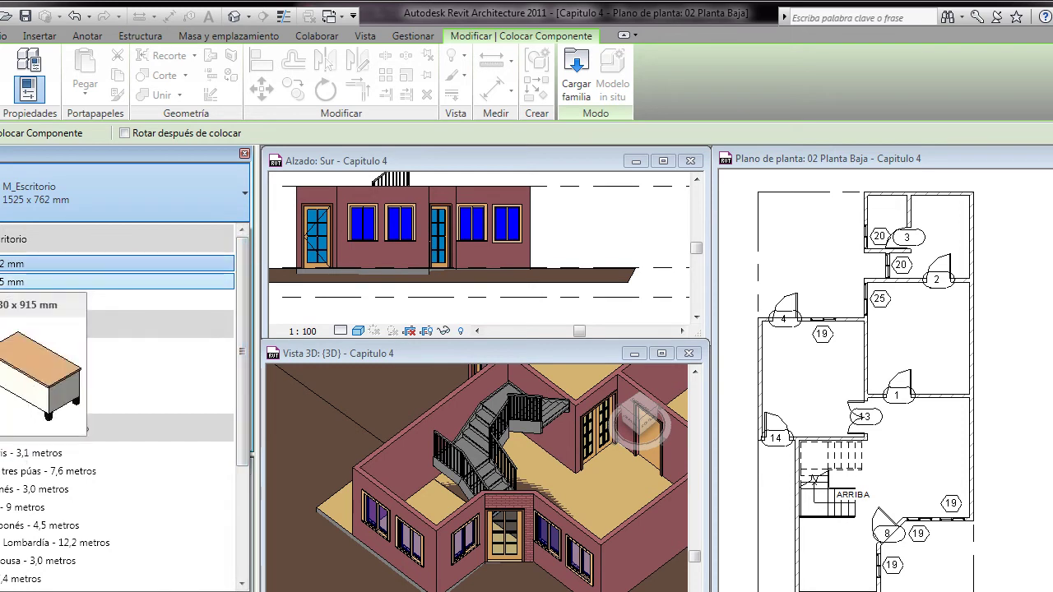
click(576, 60)
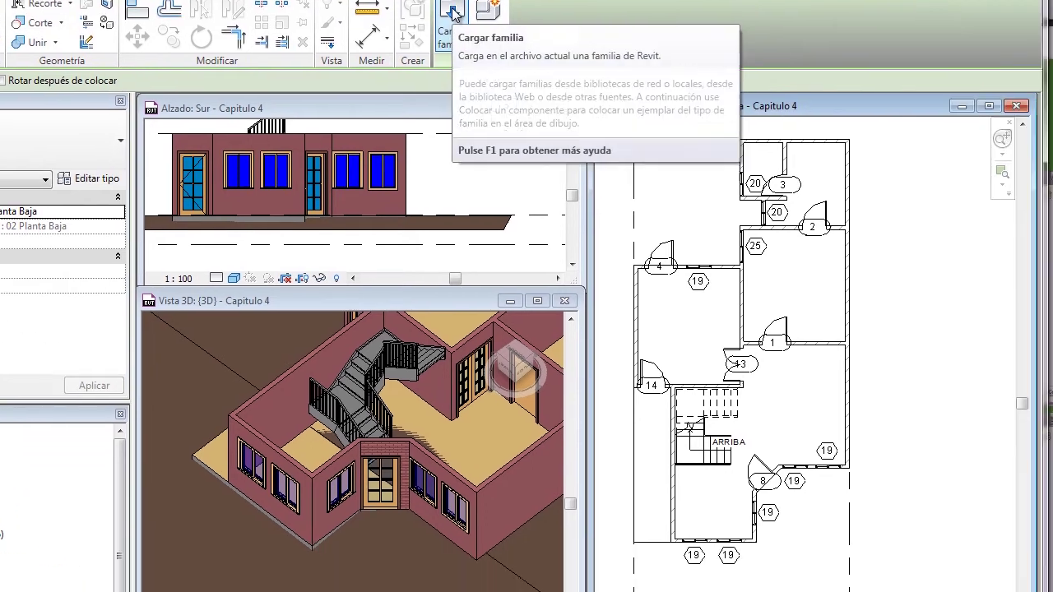
- Load the Mesa-Comedor redonda con sillas family from the Mobiliario folder
click(577, 64)
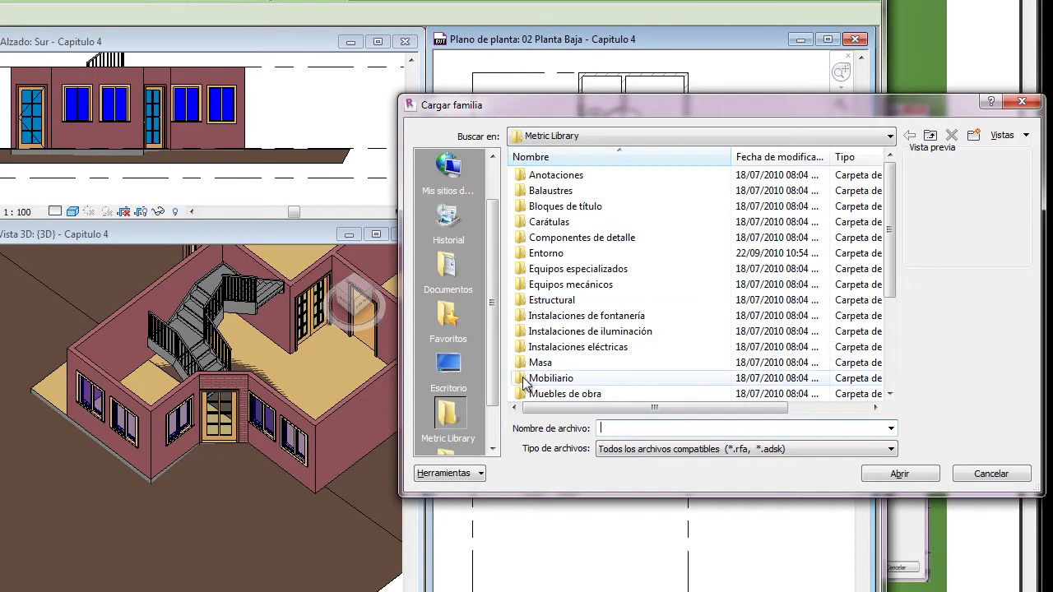
double_click(523, 380)
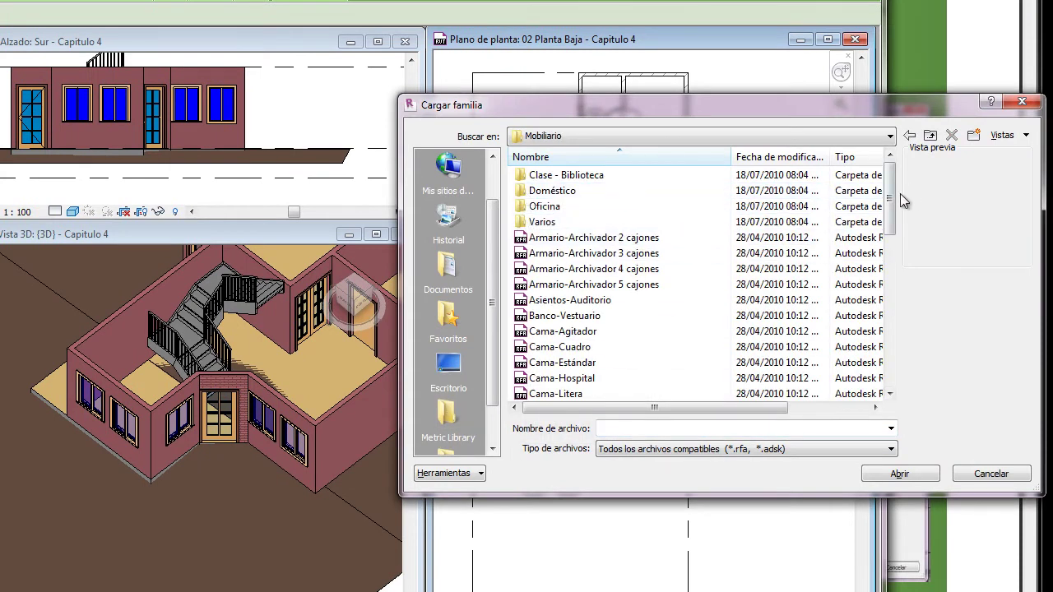
mouse_move(888, 210)
mouse_down()
mouse_move(890, 361)
mouse_move(888, 312)
mouse_up()
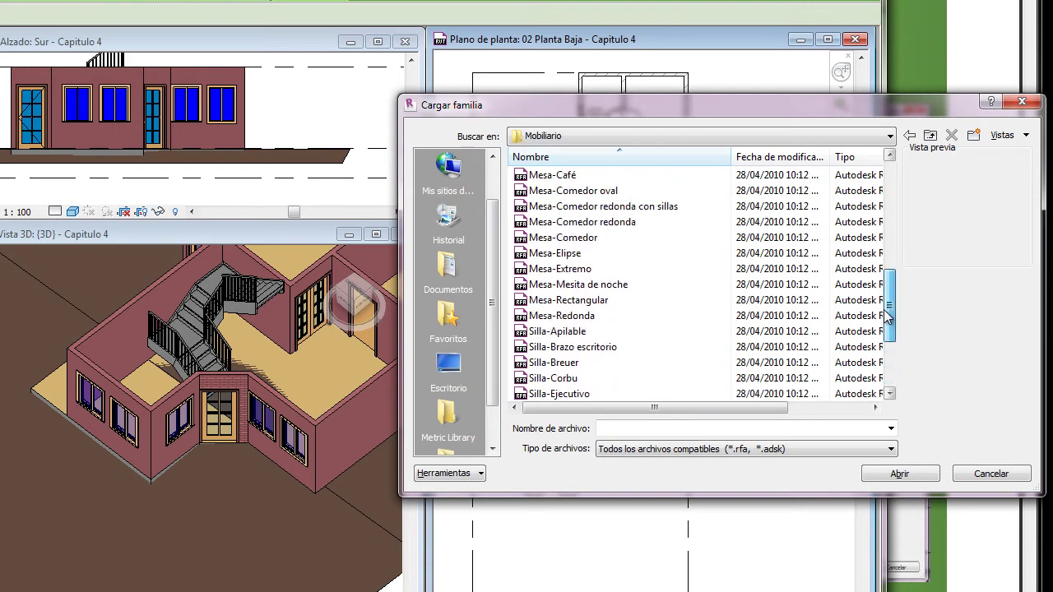
click(581, 222)
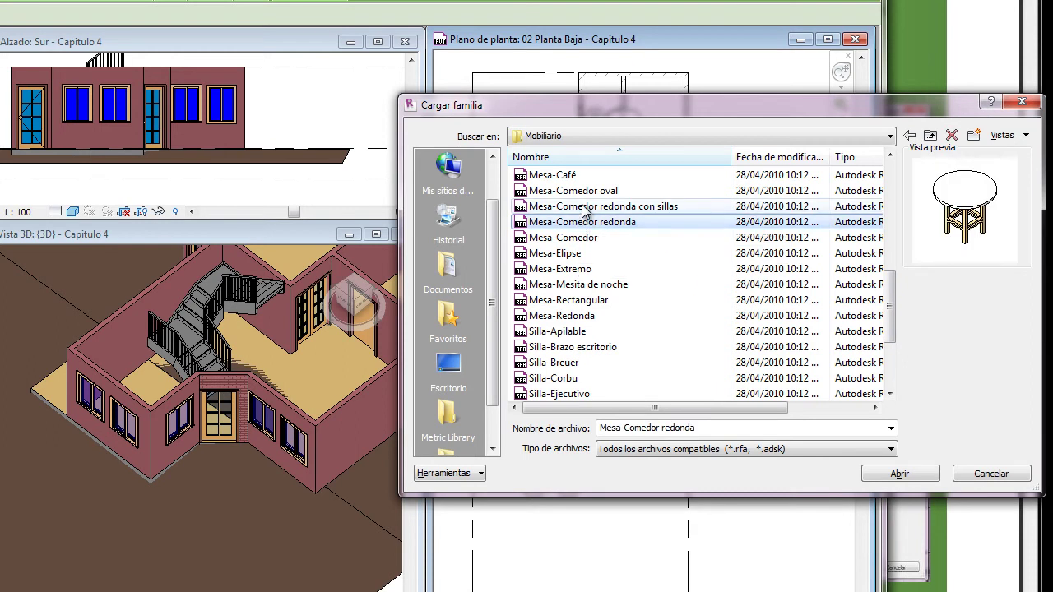
click(582, 207)
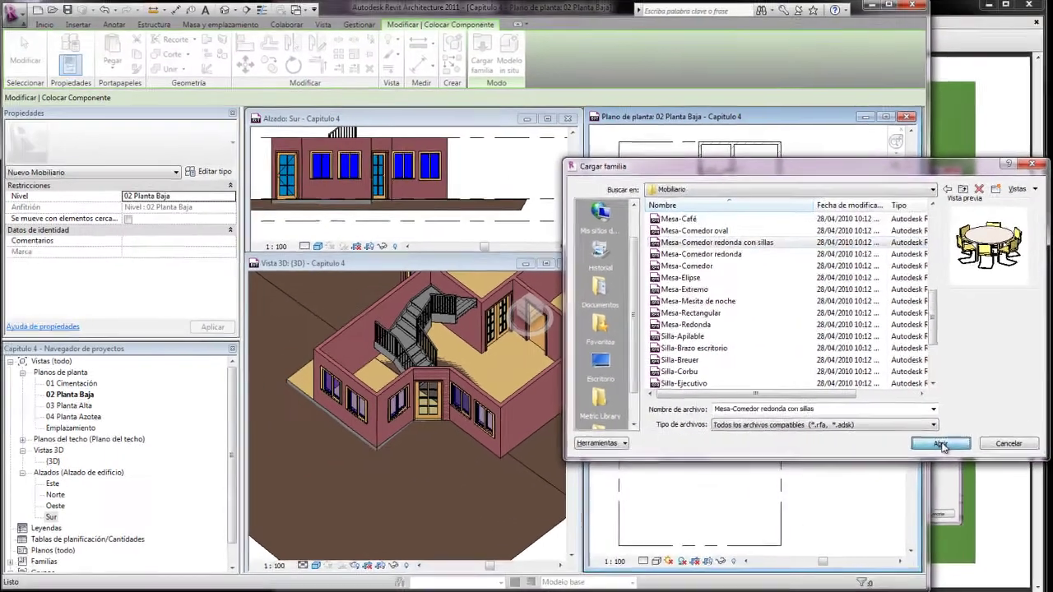
click(941, 444)
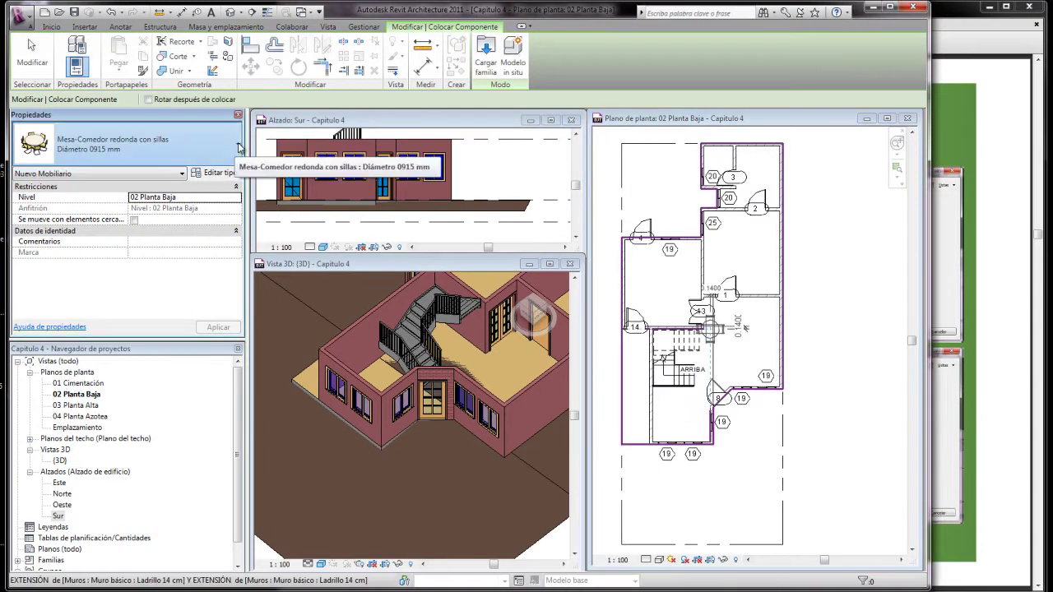
- Place a Diámetro 1525 mm round table with chairs in the ground floor plan
click(123, 144)
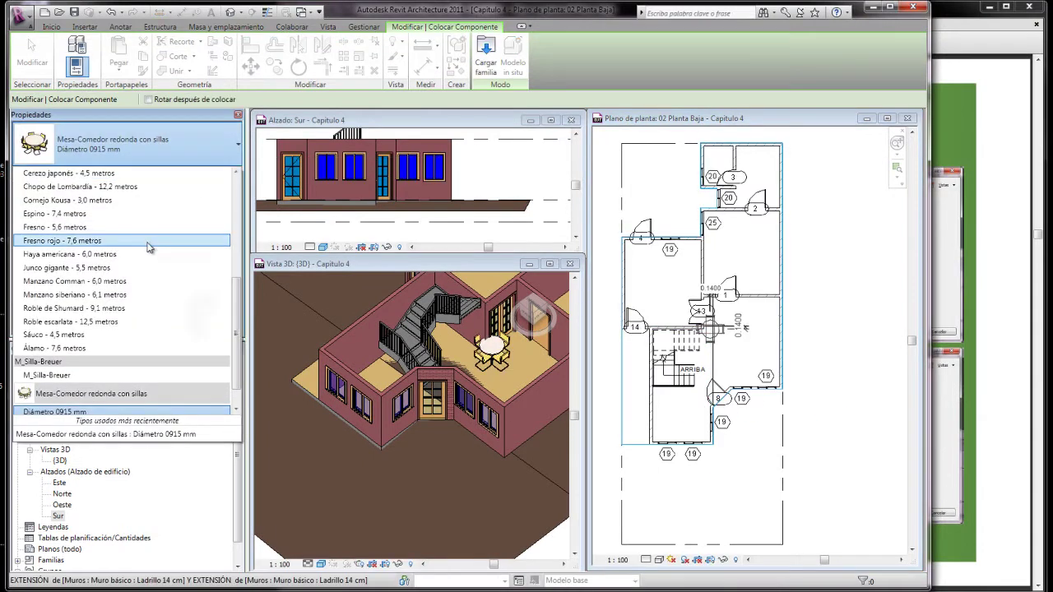
drag(239, 313, 241, 347)
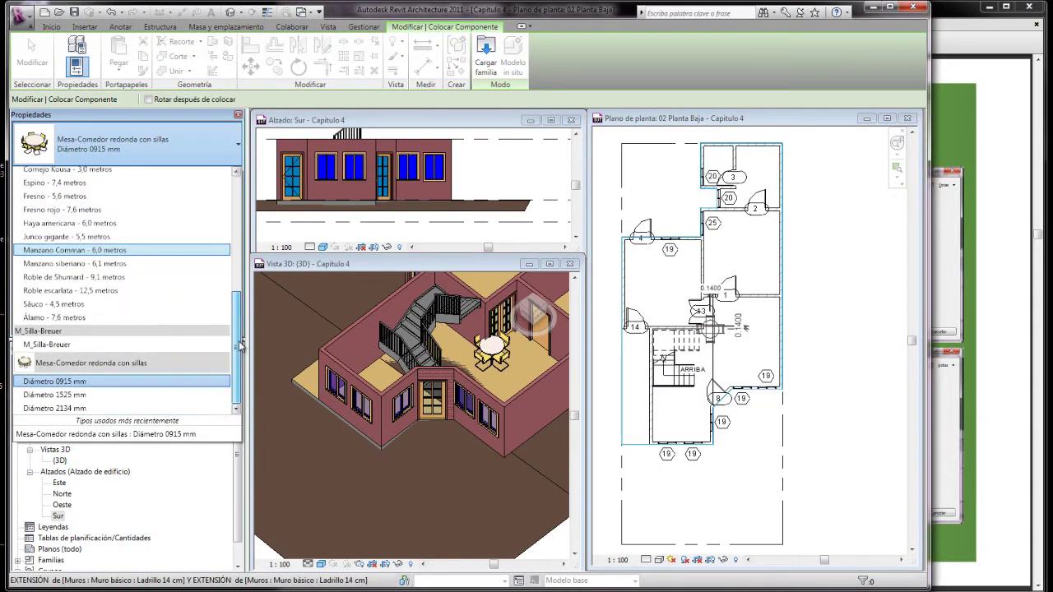
click(56, 396)
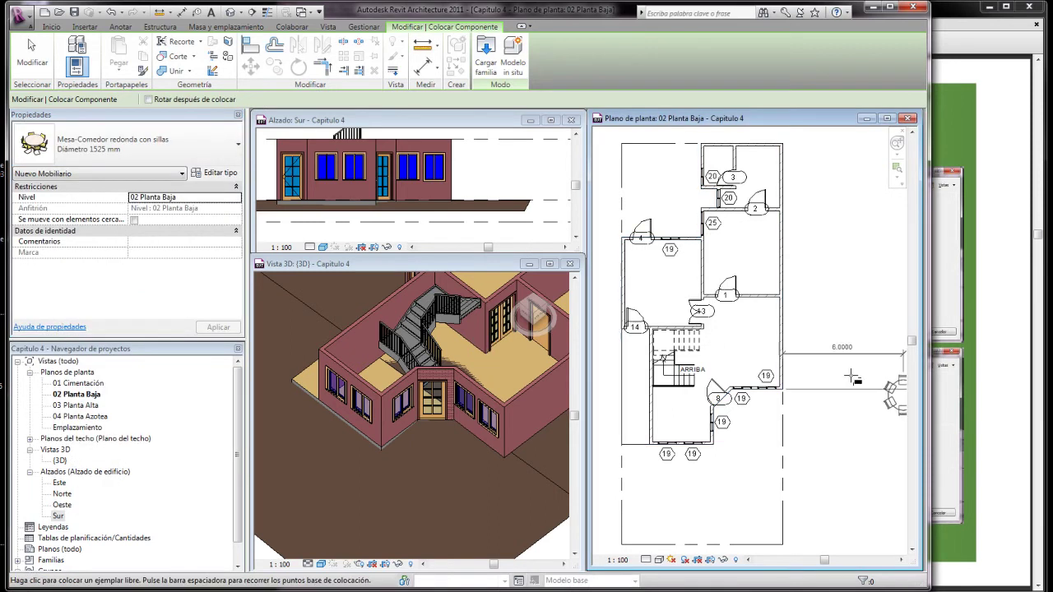
scroll(740, 335, up, 2)
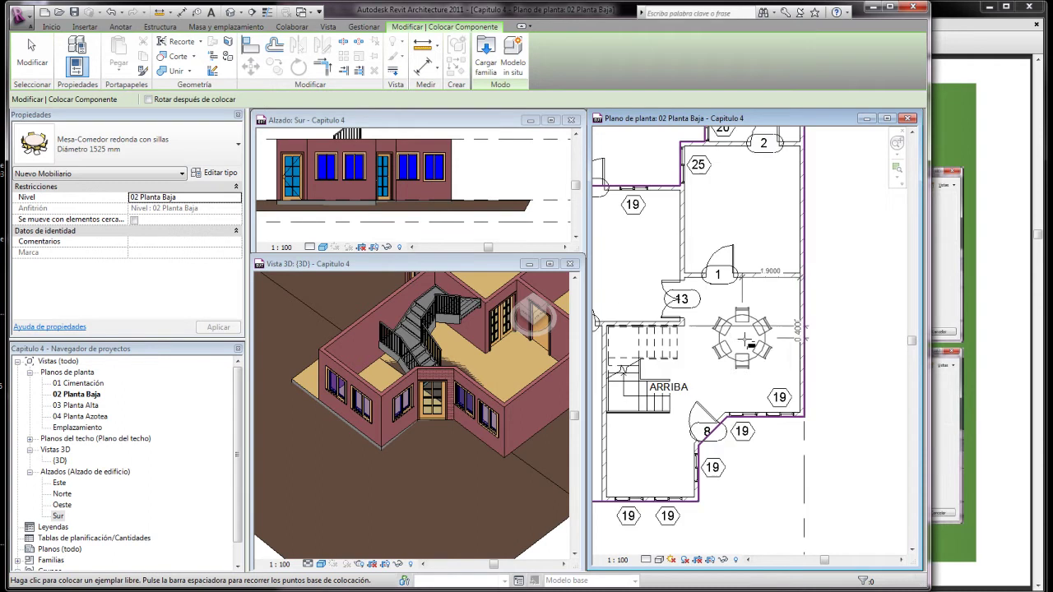
click(749, 345)
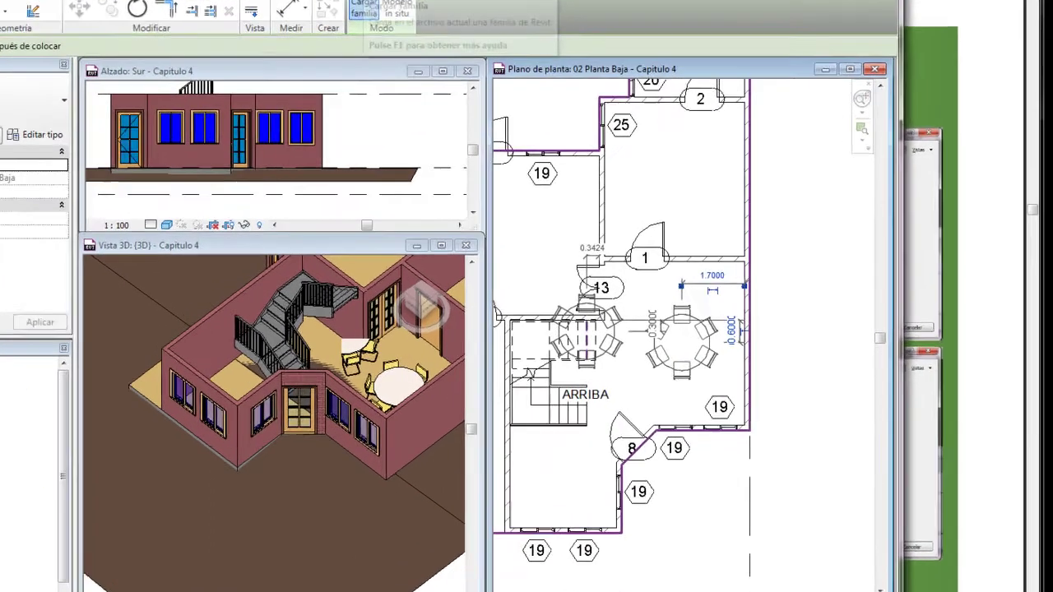
- Load the Encimera - Forma en L con fregadero from Cocina > Encimeras and place it in the kitchen corner
key(Escape)
key(Escape)
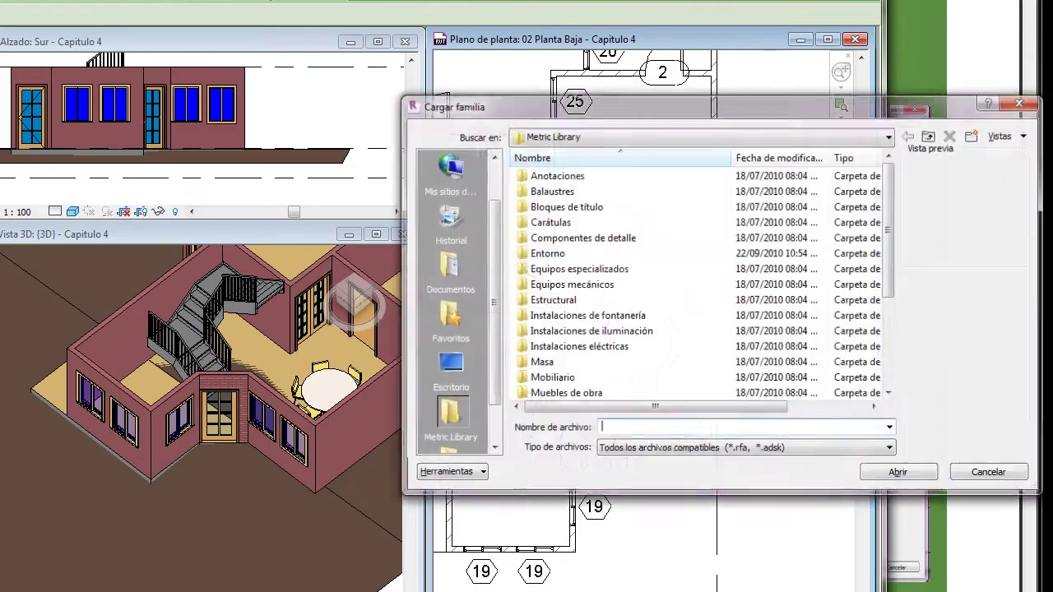
double_click(521, 375)
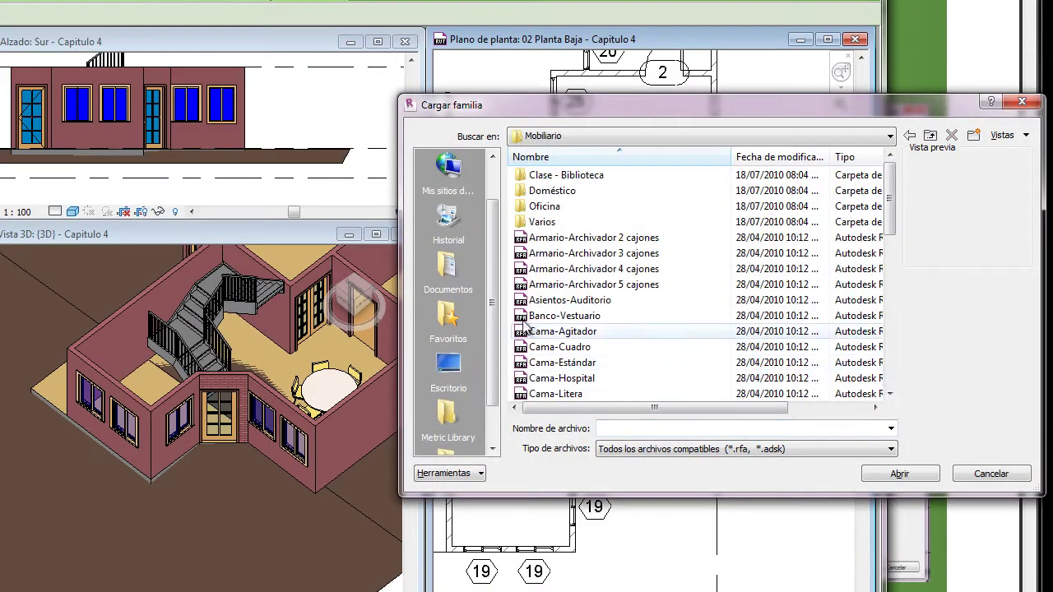
double_click(520, 189)
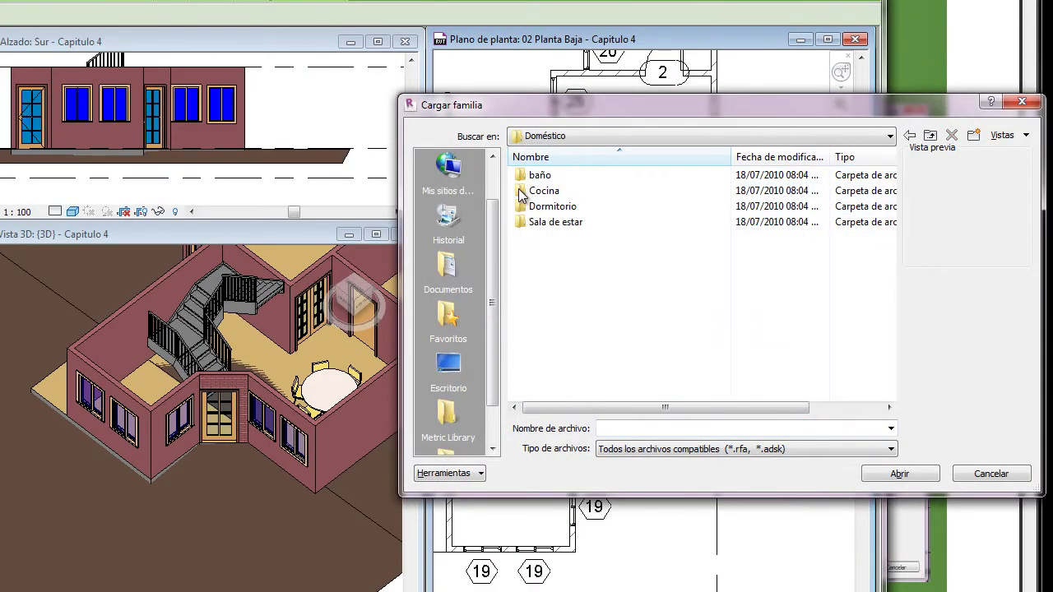
double_click(520, 193)
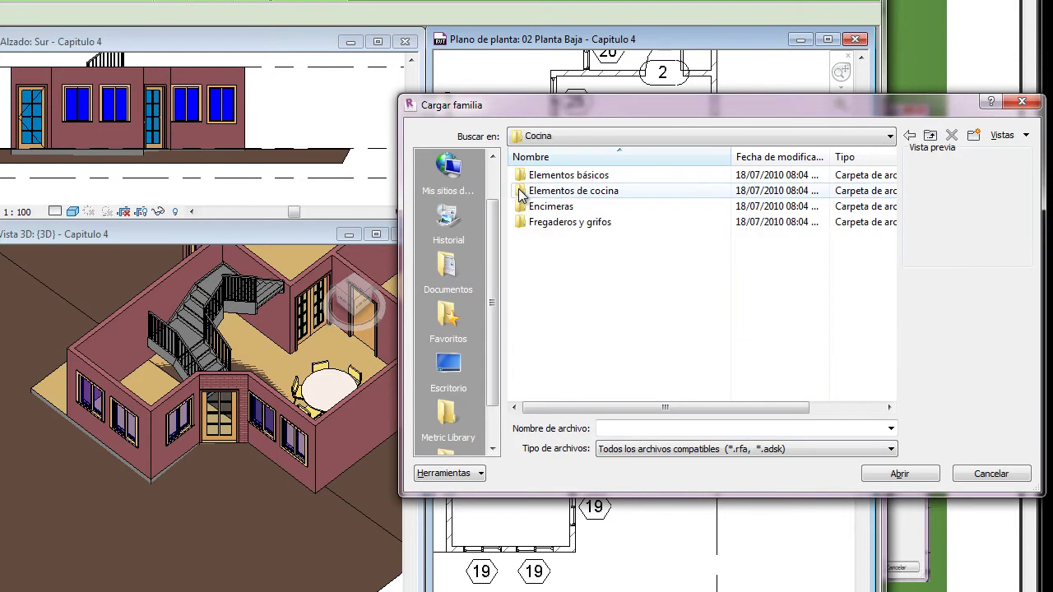
double_click(520, 206)
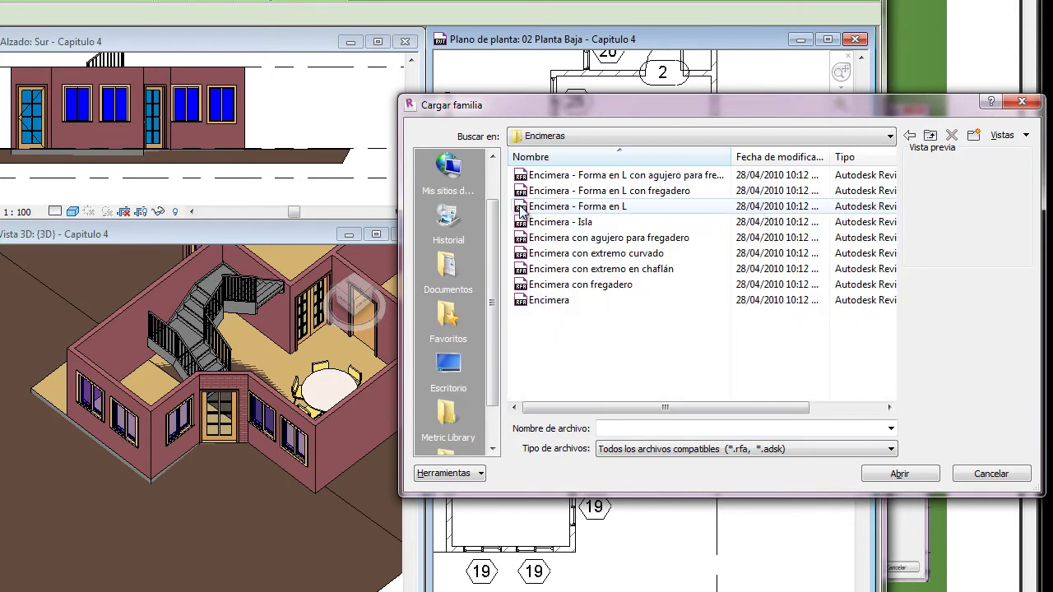
click(528, 191)
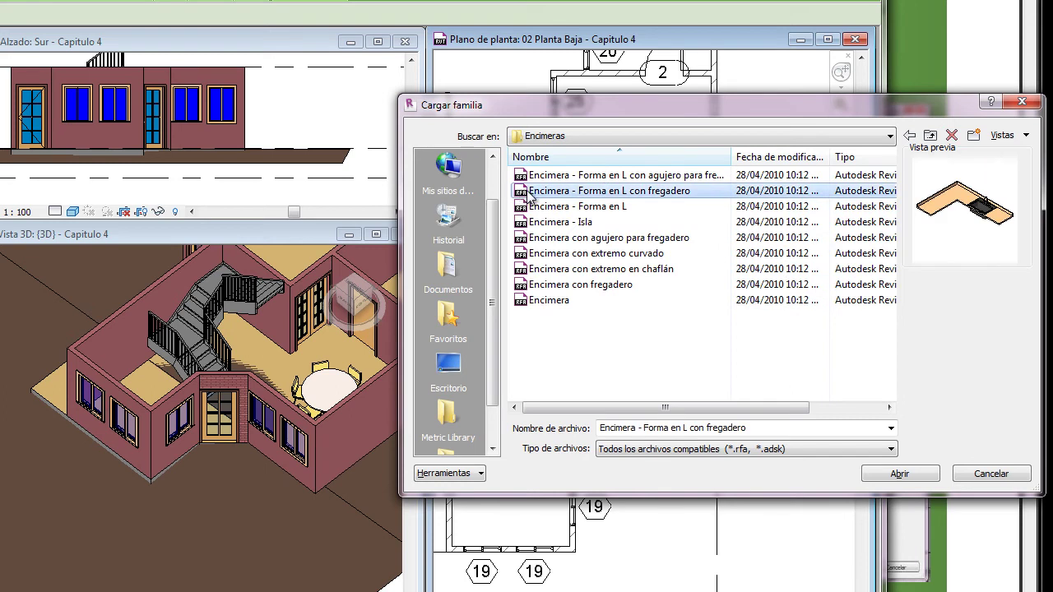
click(900, 474)
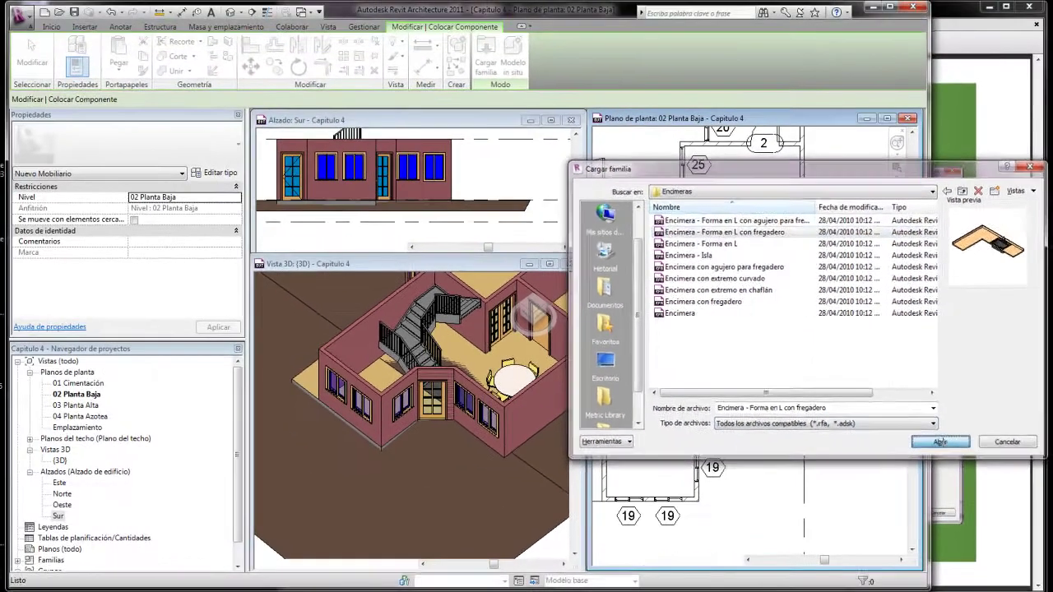
scroll(605, 193, up, 3)
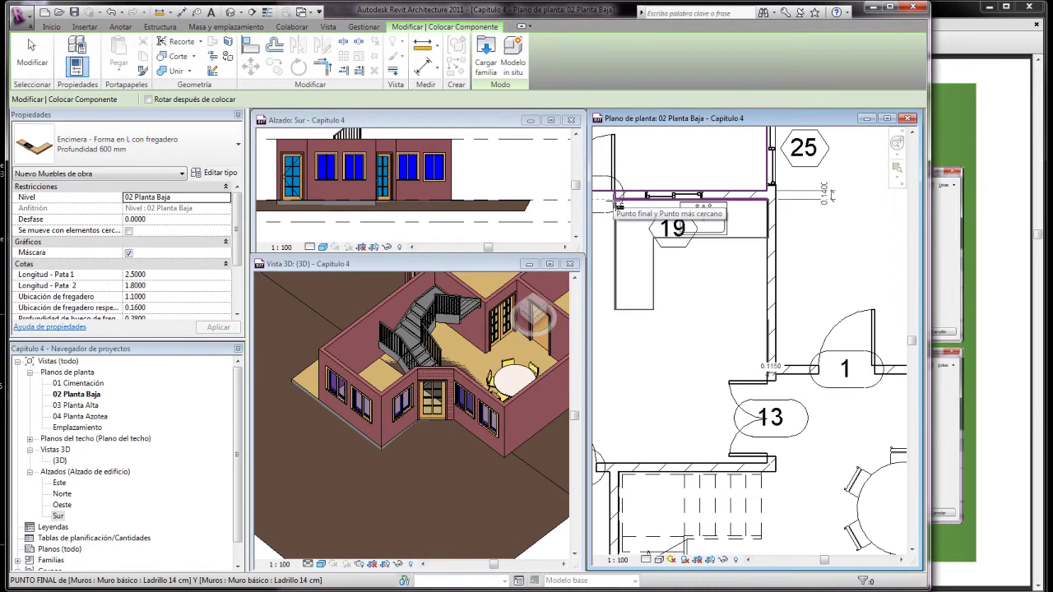
scroll(662, 332, down, 1)
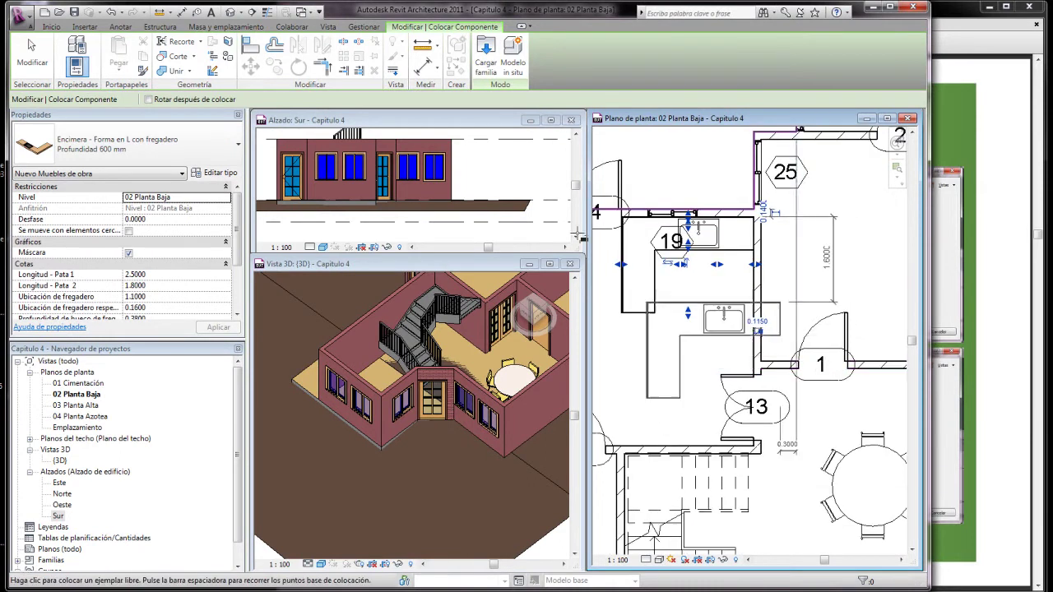
click(670, 272)
- Load the Cama con listones bed from the Dormitorio folder and place it turned 90° against the right wall
click(488, 64)
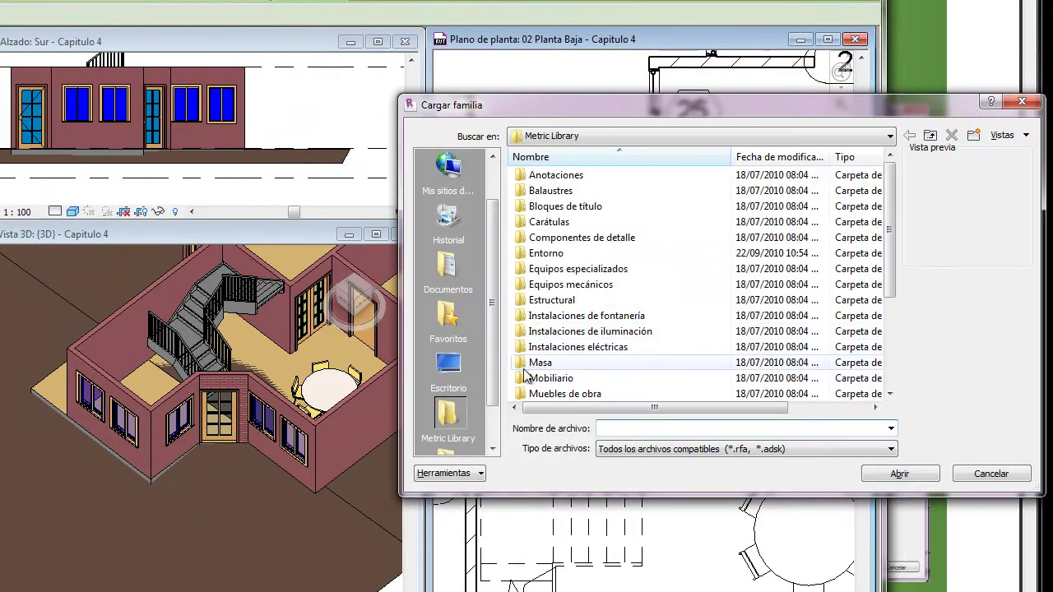
double_click(524, 378)
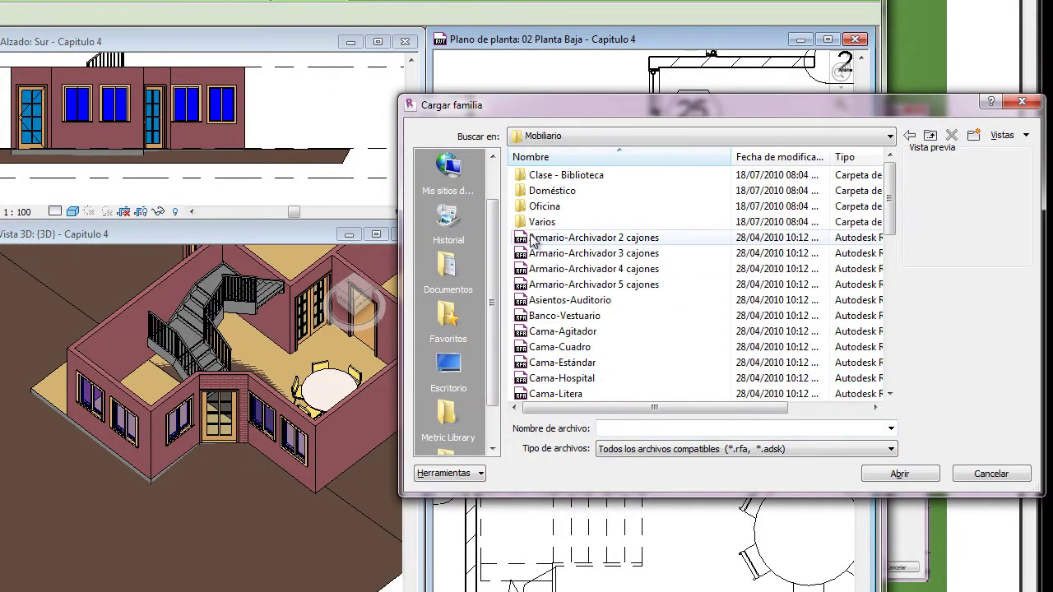
double_click(521, 193)
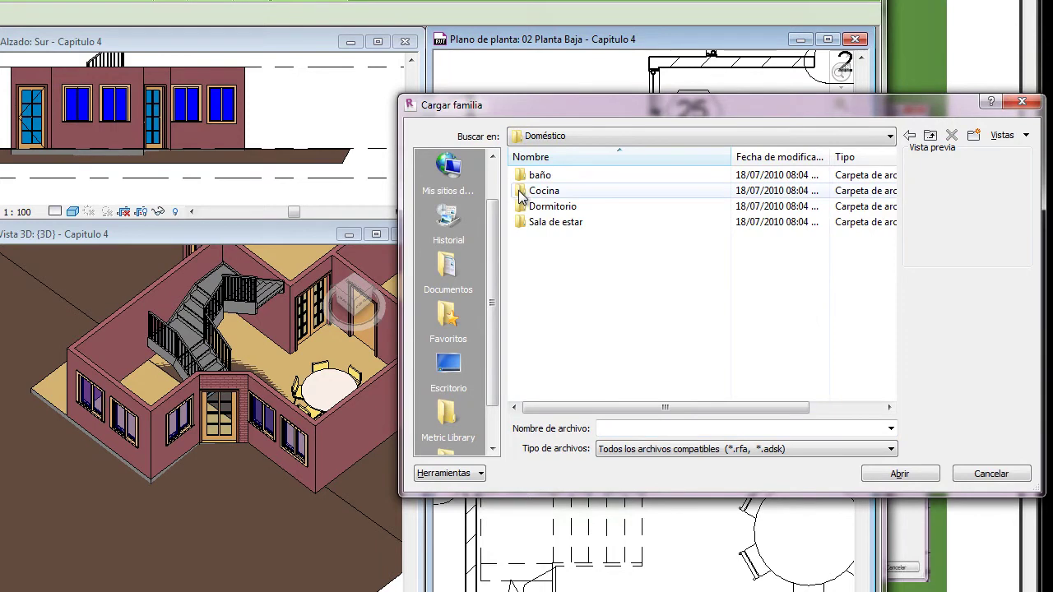
double_click(520, 208)
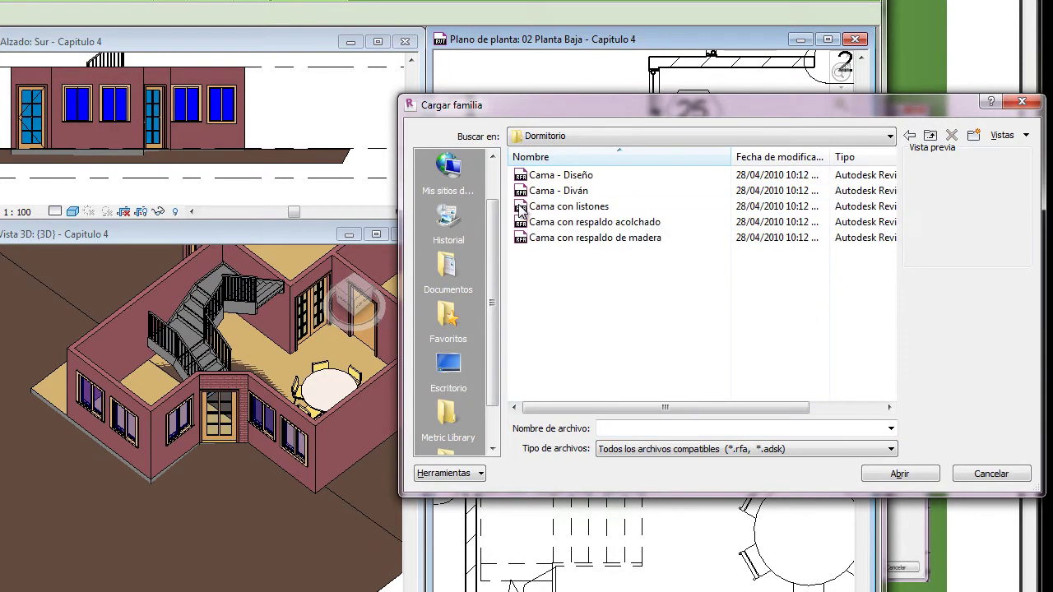
click(520, 208)
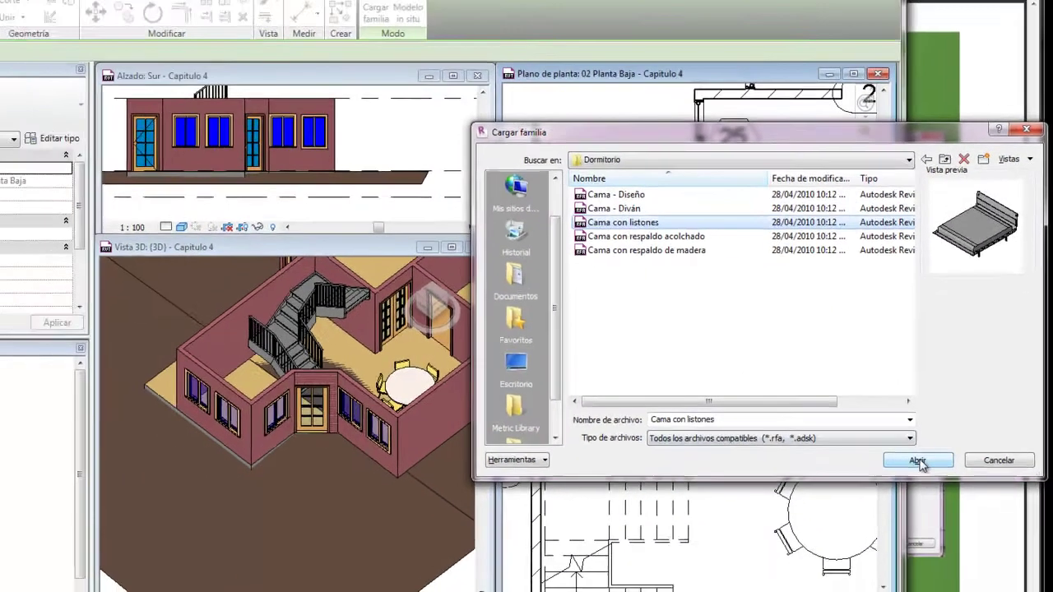
click(899, 473)
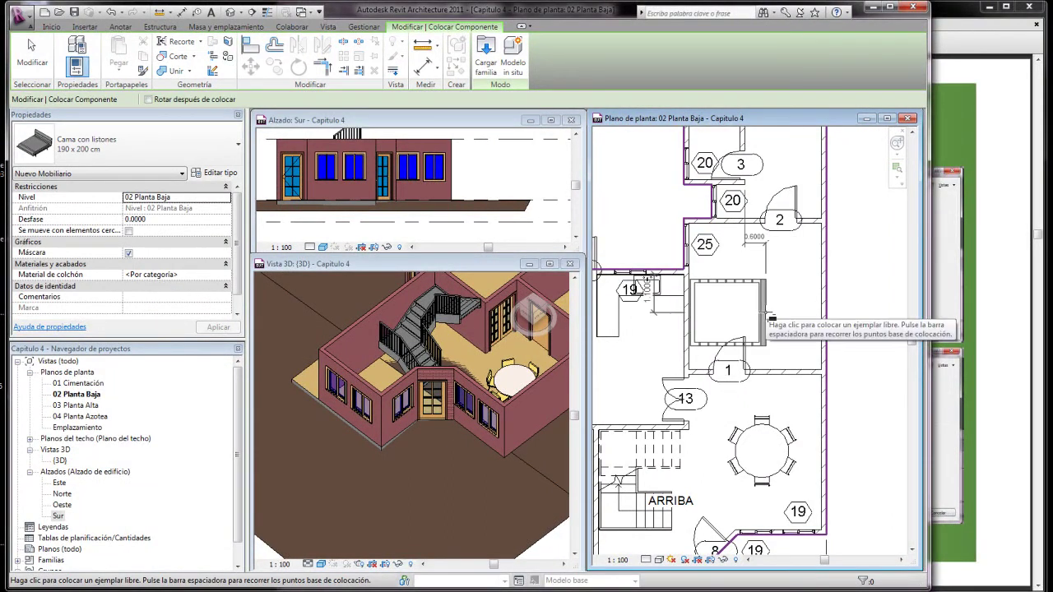
key(space)
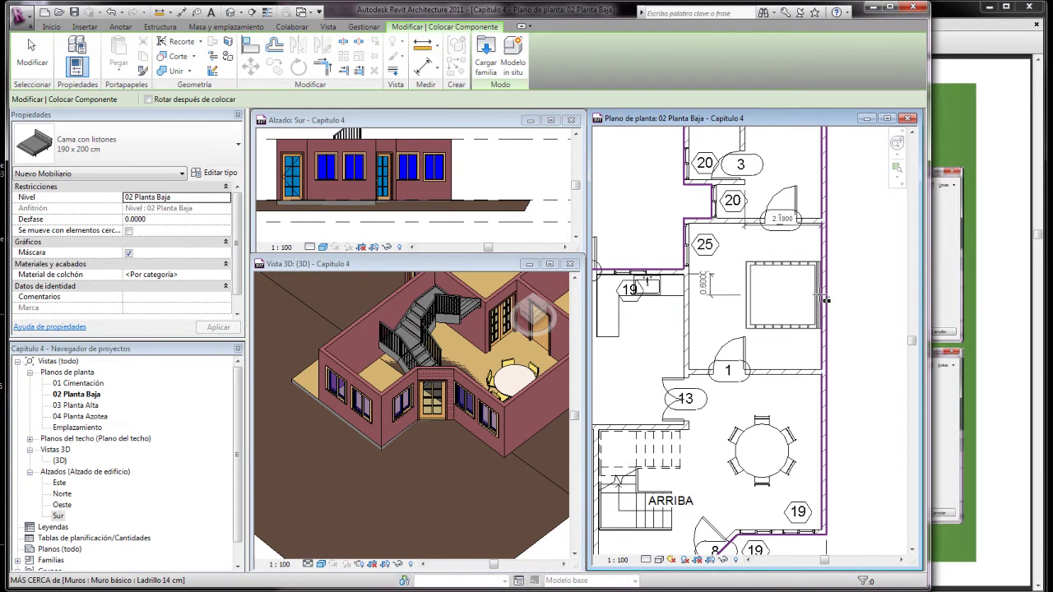
scroll(802, 312, down, 2)
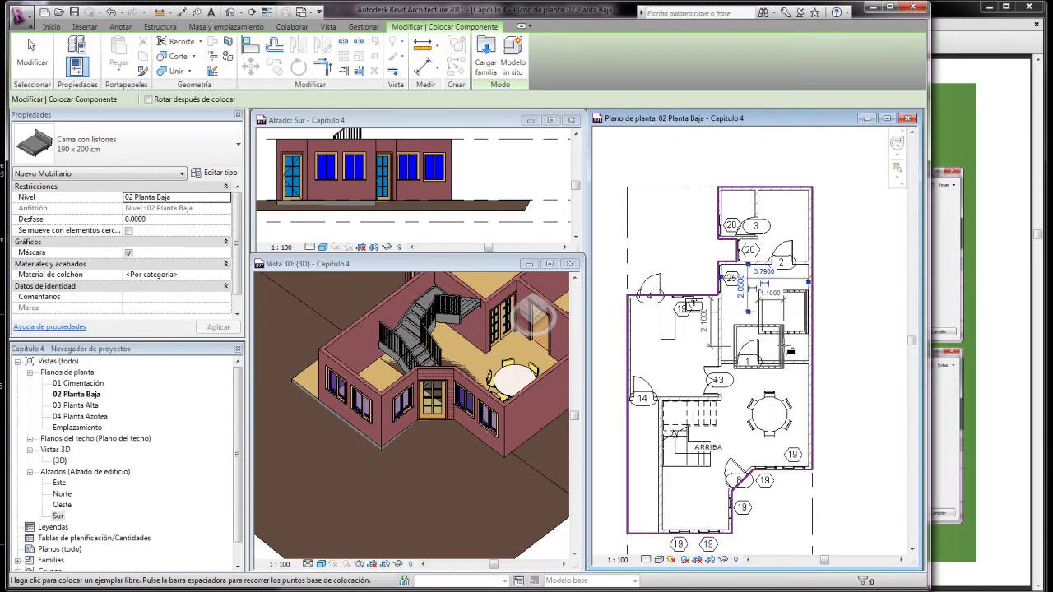
scroll(810, 216, up, 2)
scroll(793, 204, up, 1)
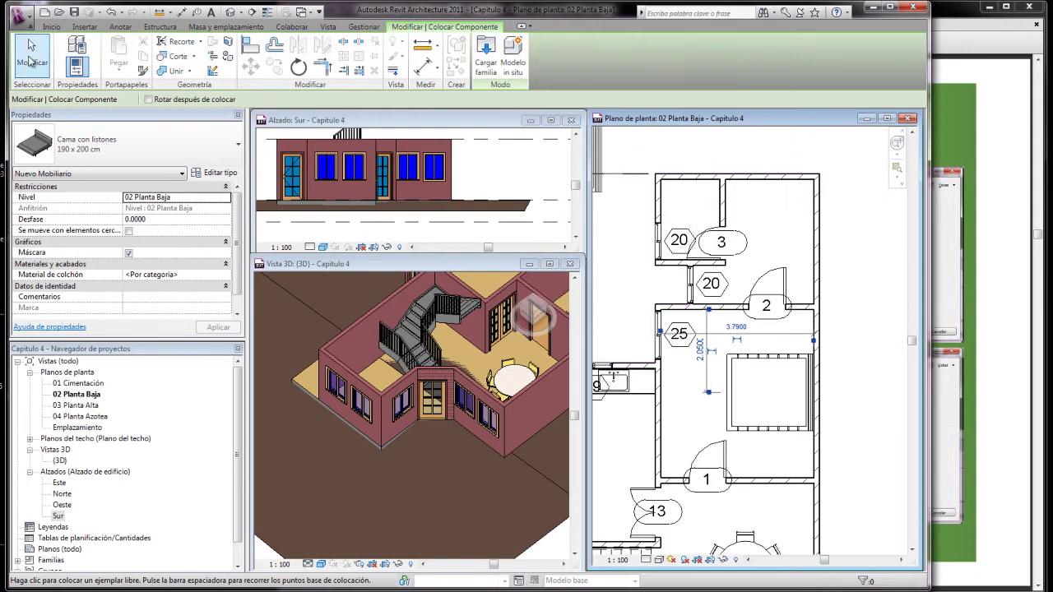
- Start the Wall tool with the Muro cortina curtain wall type
click(52, 26)
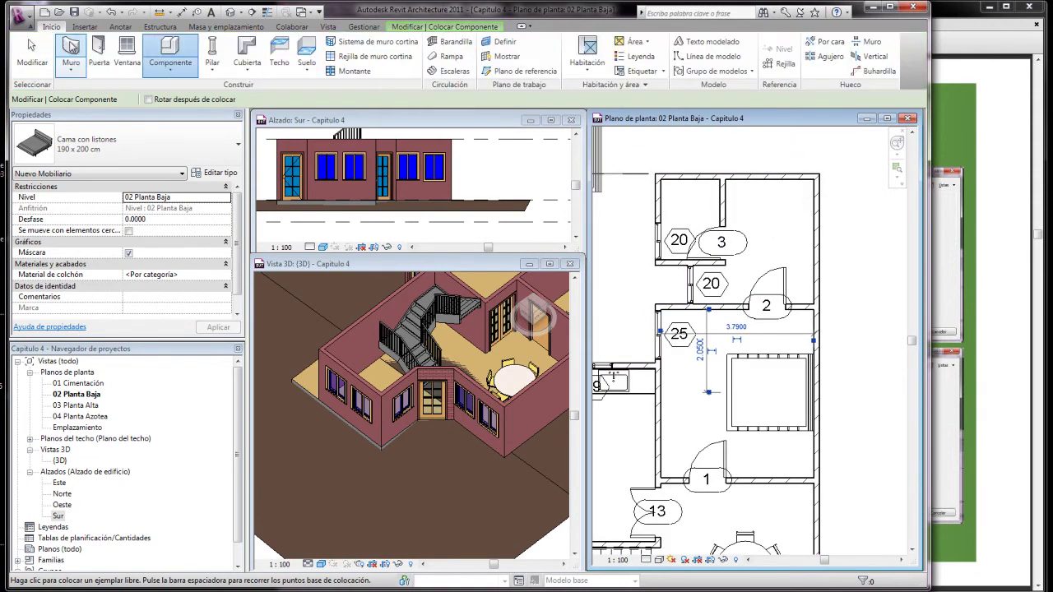
click(72, 49)
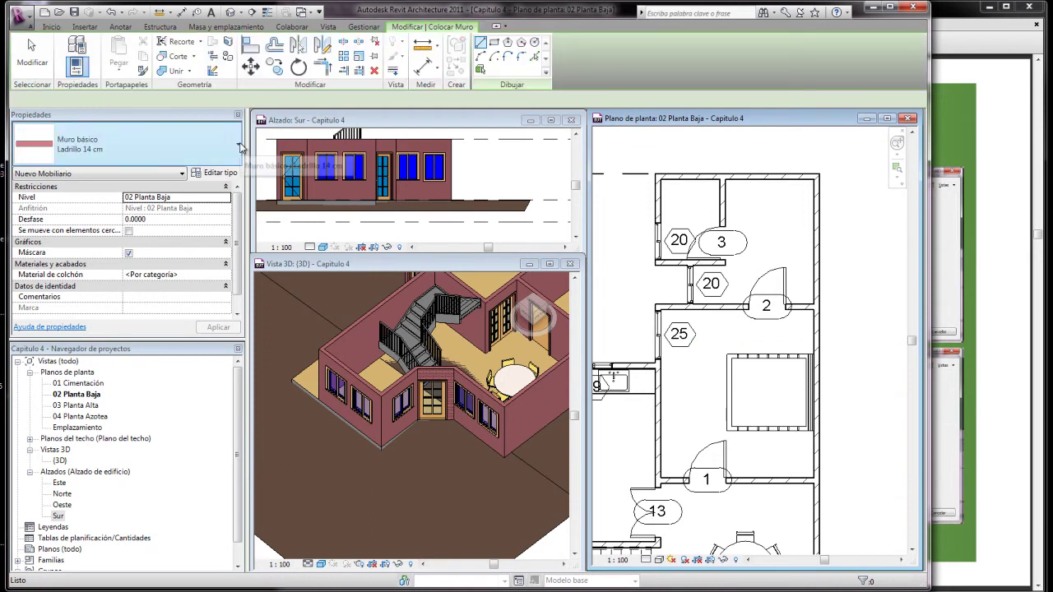
click(238, 147)
click(124, 320)
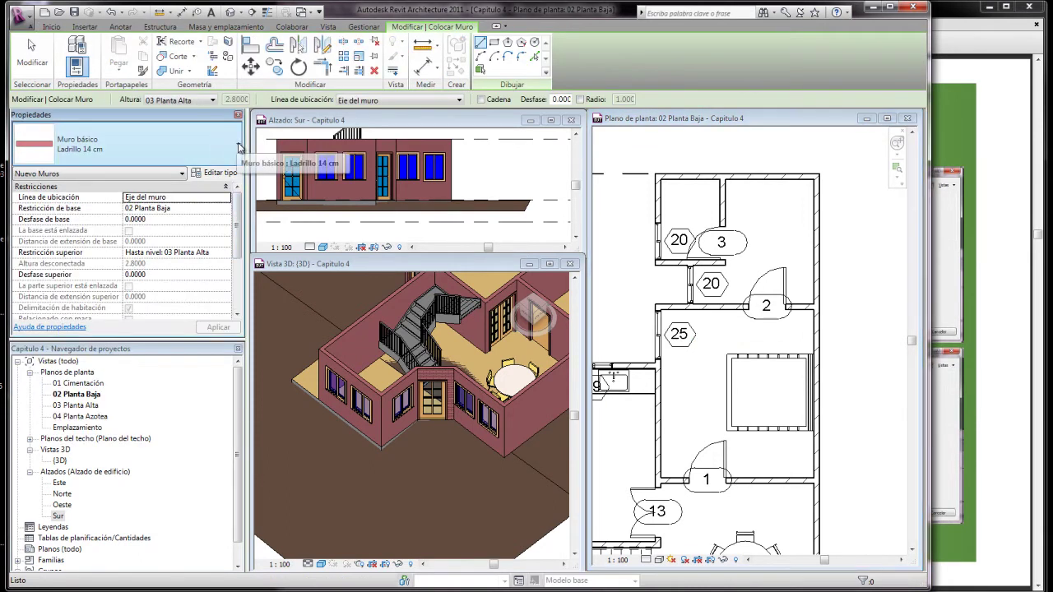
click(239, 147)
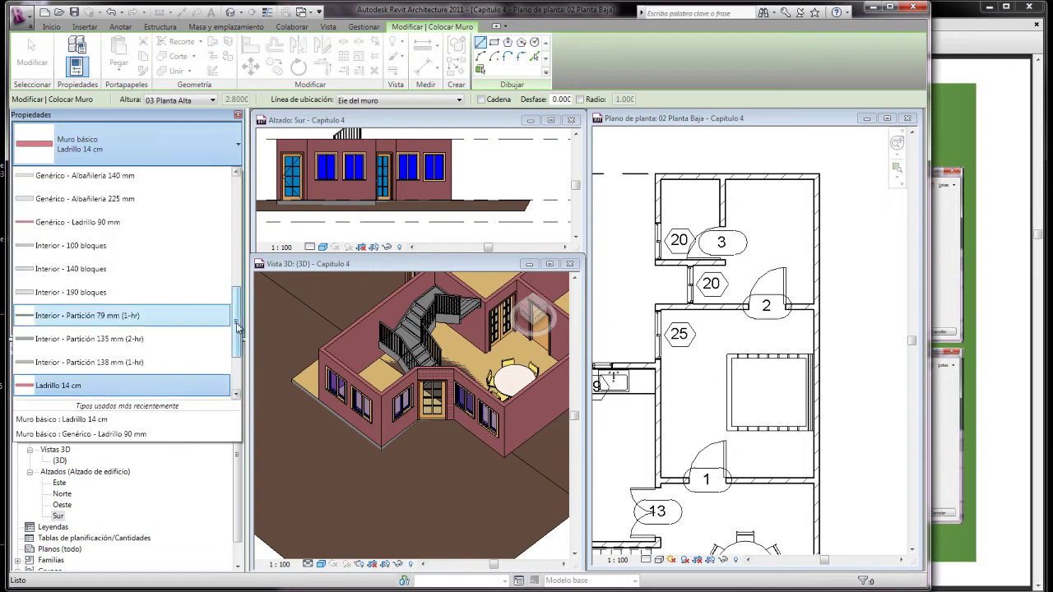
scroll(97, 338, down, 3)
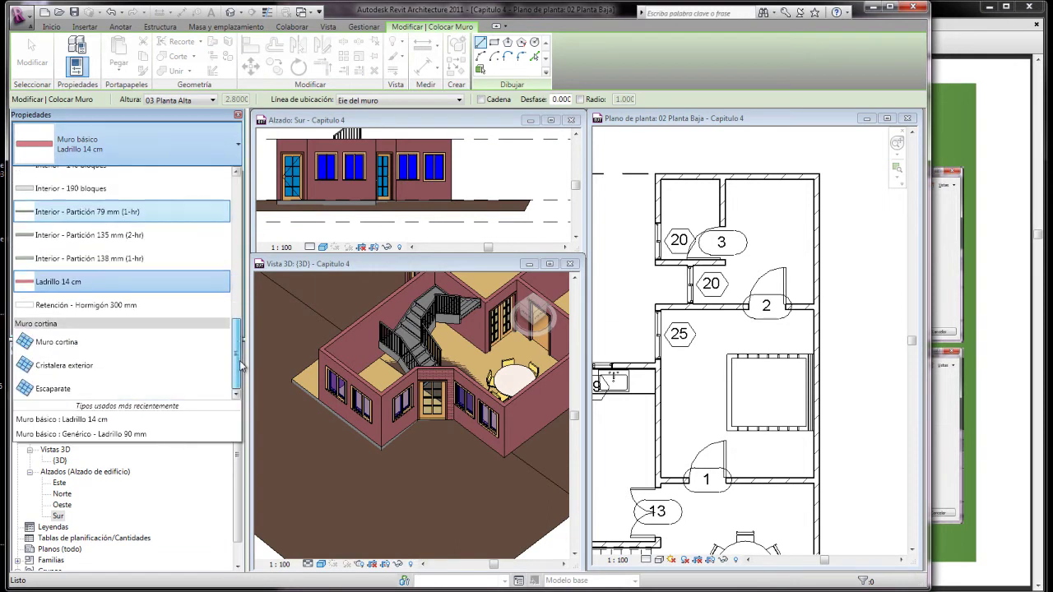
click(59, 343)
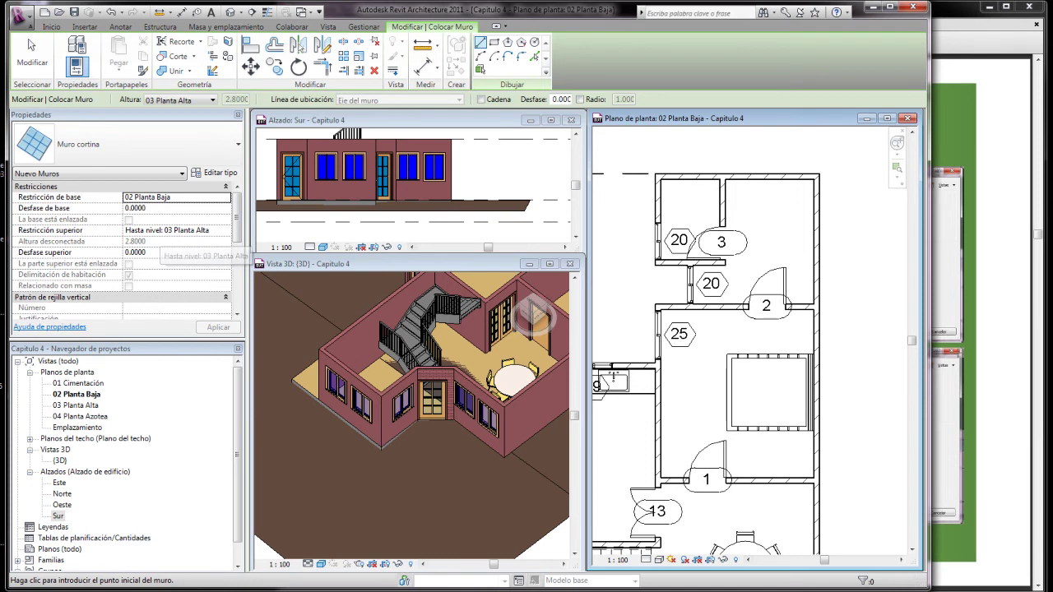
scroll(792, 298, up, 3)
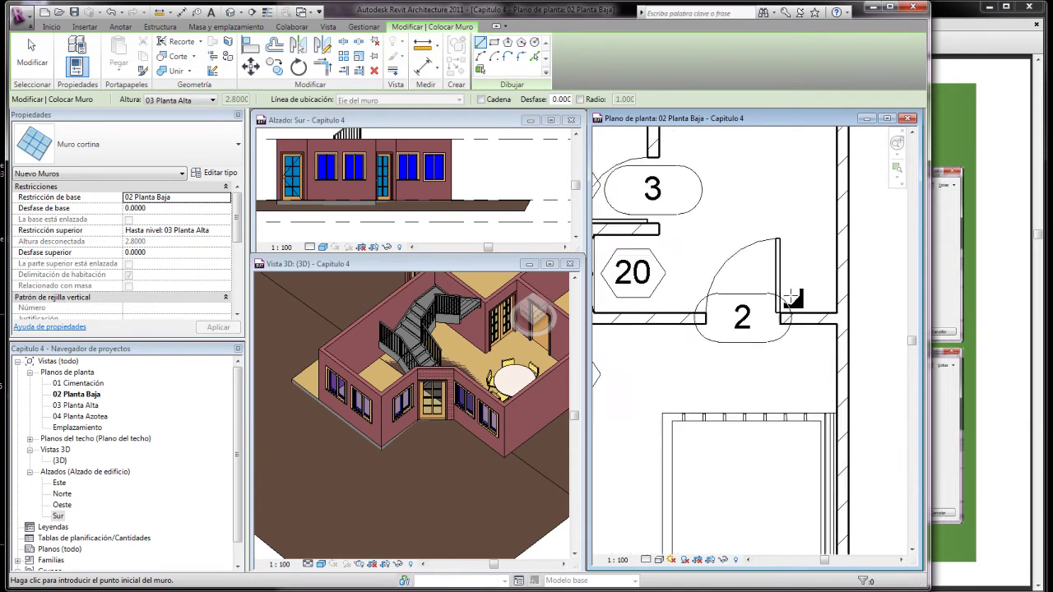
scroll(786, 311, up, 3)
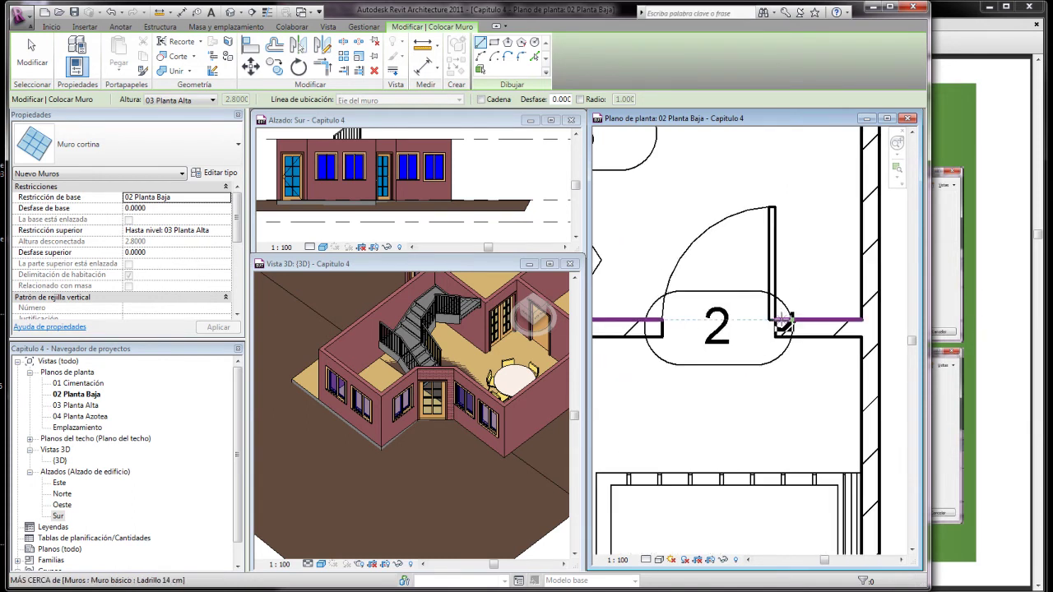
- Draw a vertical curtain wall from beside door 2 up to the top wall
click(785, 325)
scroll(786, 333, down, 4)
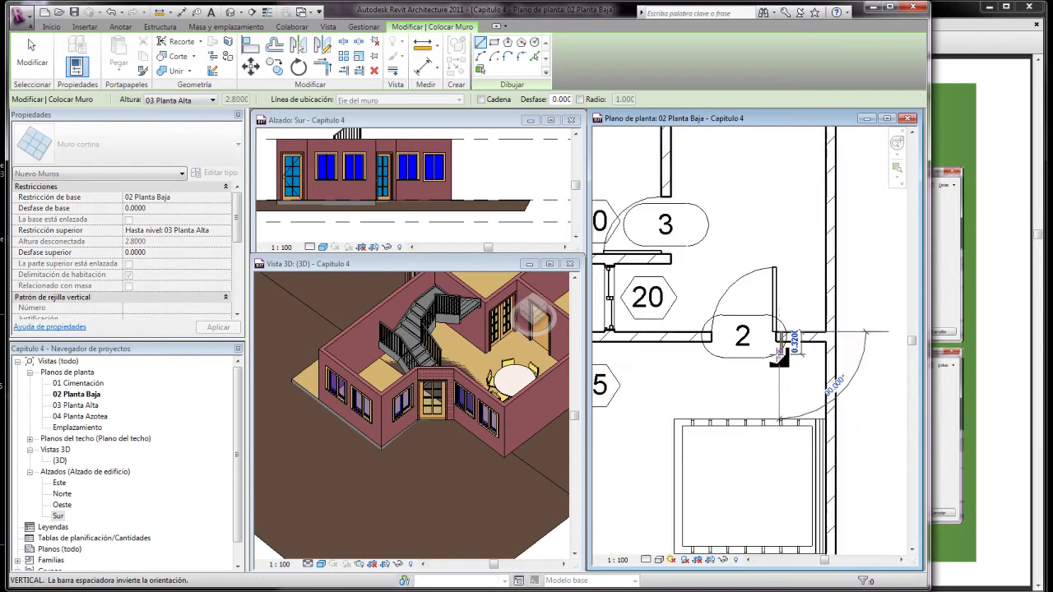
scroll(783, 341, down, 2)
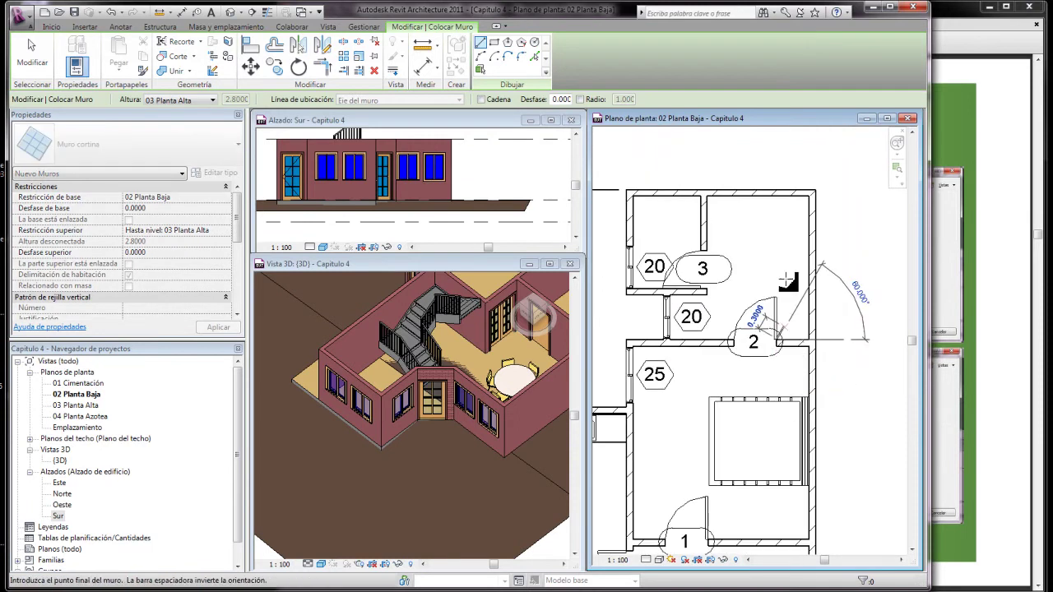
click(777, 196)
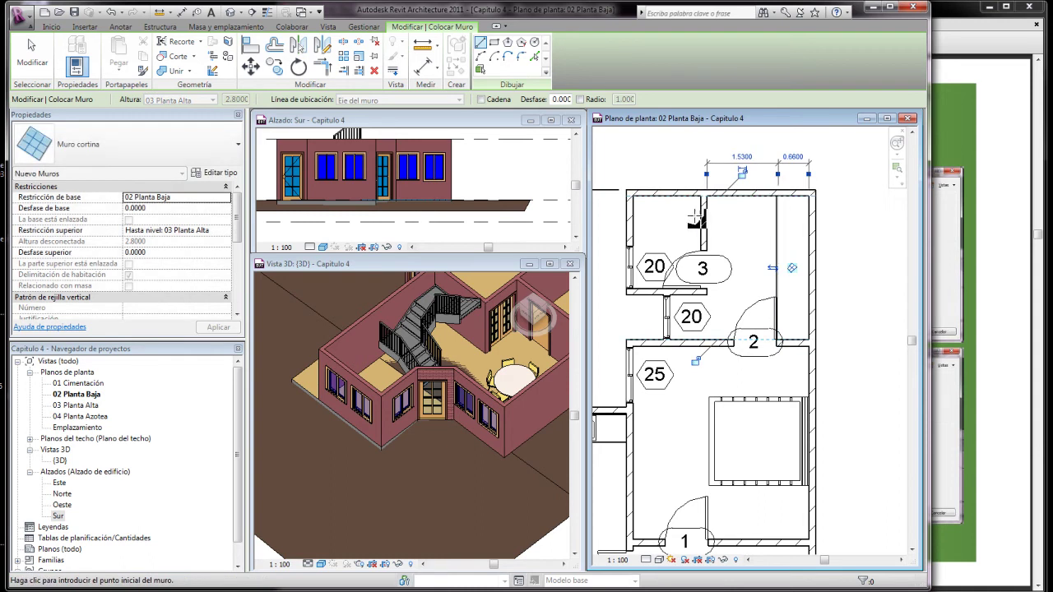
scroll(707, 224, up, 3)
scroll(712, 230, down, 2)
scroll(714, 230, down, 1)
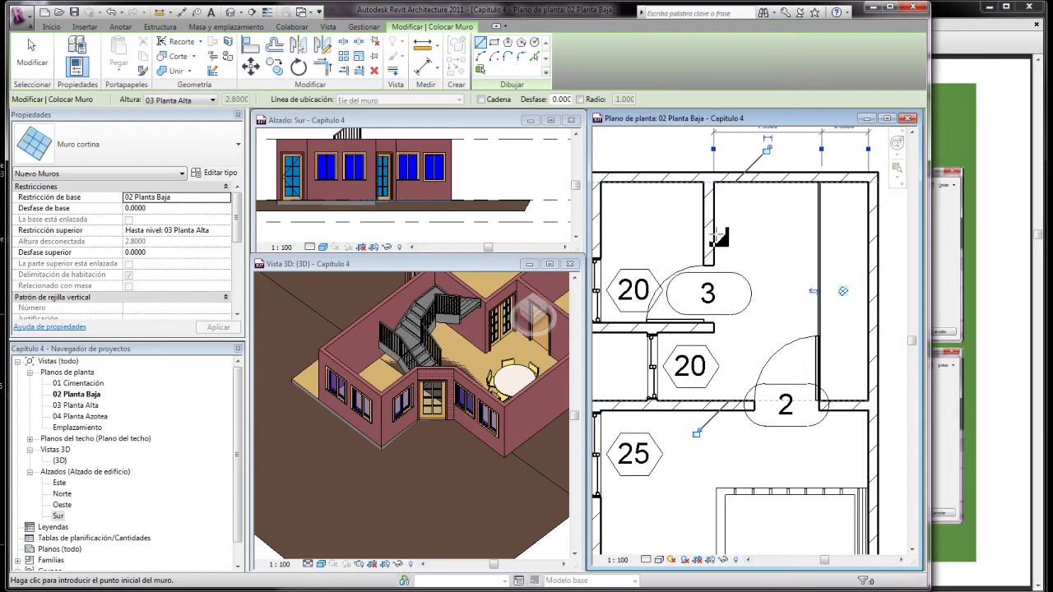
- Draw a short horizontal curtain wall across the room and end wall drawing
click(713, 232)
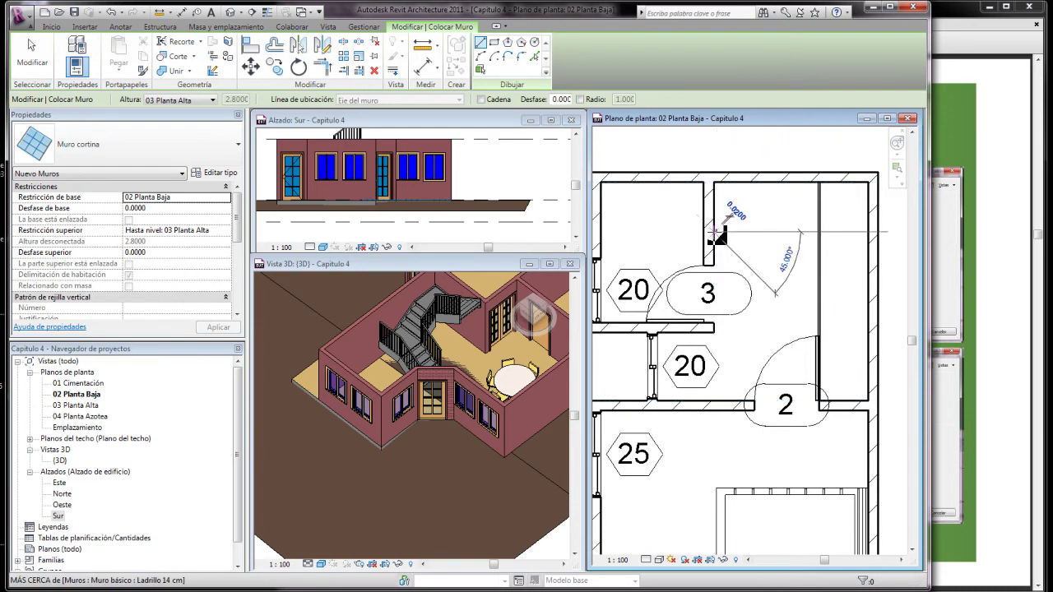
click(821, 233)
scroll(735, 280, down, 1)
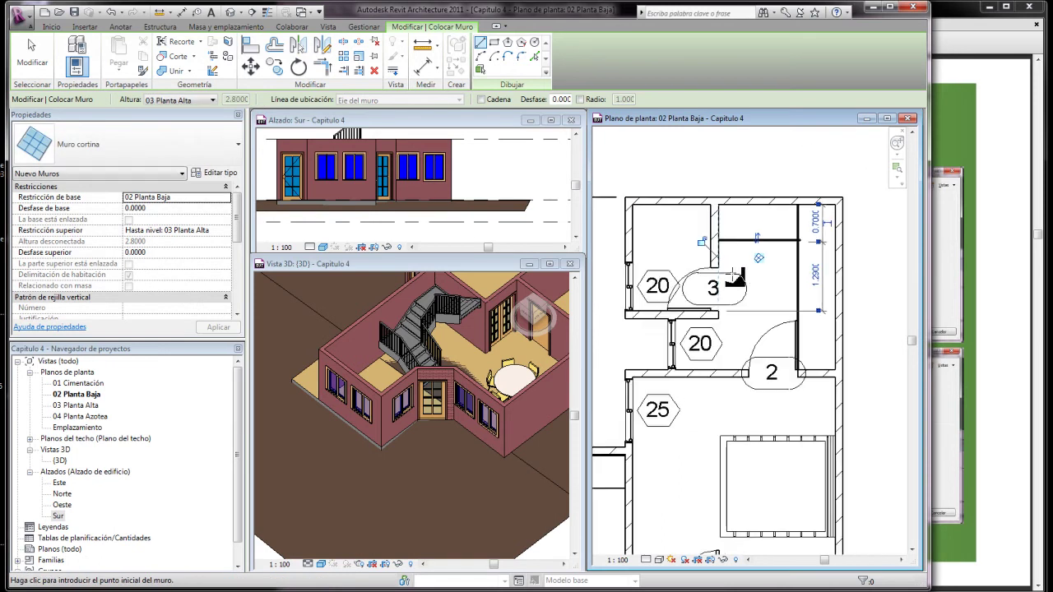
click(40, 54)
click(329, 474)
shift+middle_drag(333, 473, 516, 384)
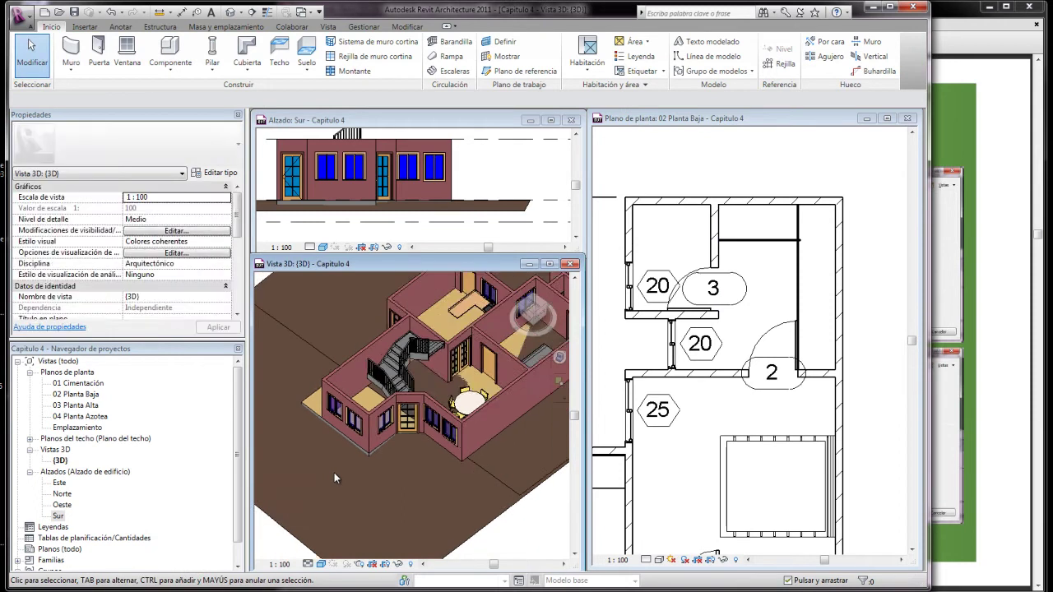
scroll(516, 383, up, 3)
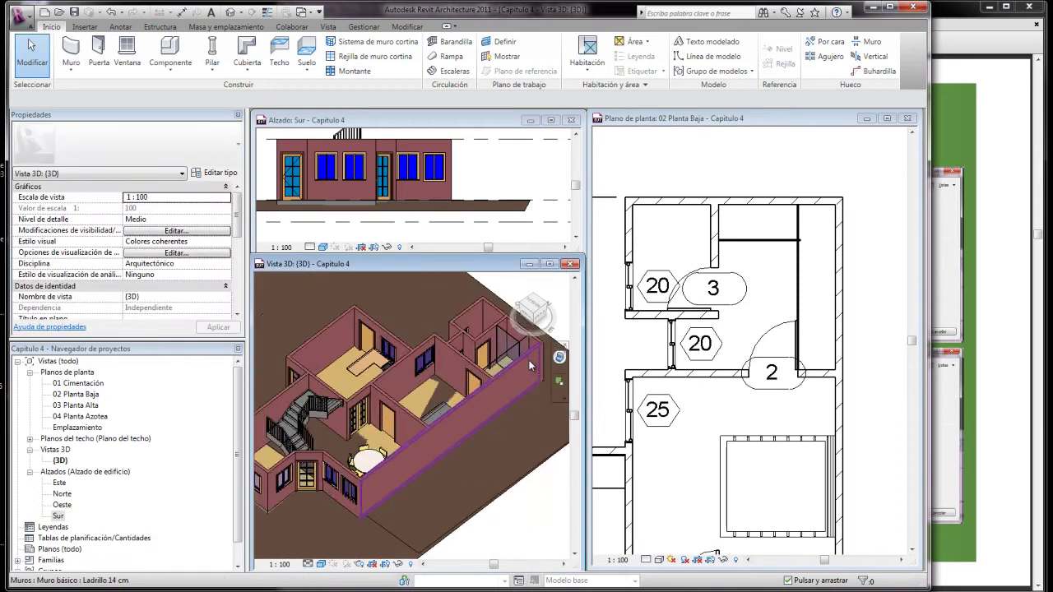
scroll(503, 350, up, 3)
scroll(510, 341, down, 3)
scroll(512, 339, down, 3)
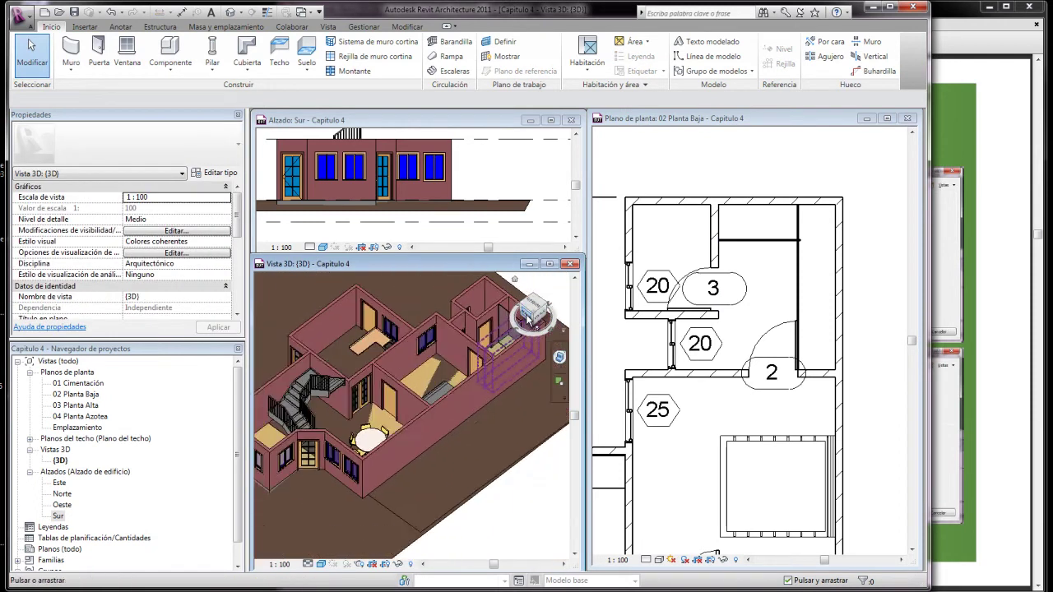
scroll(518, 331, down, 2)
scroll(524, 323, down, 2)
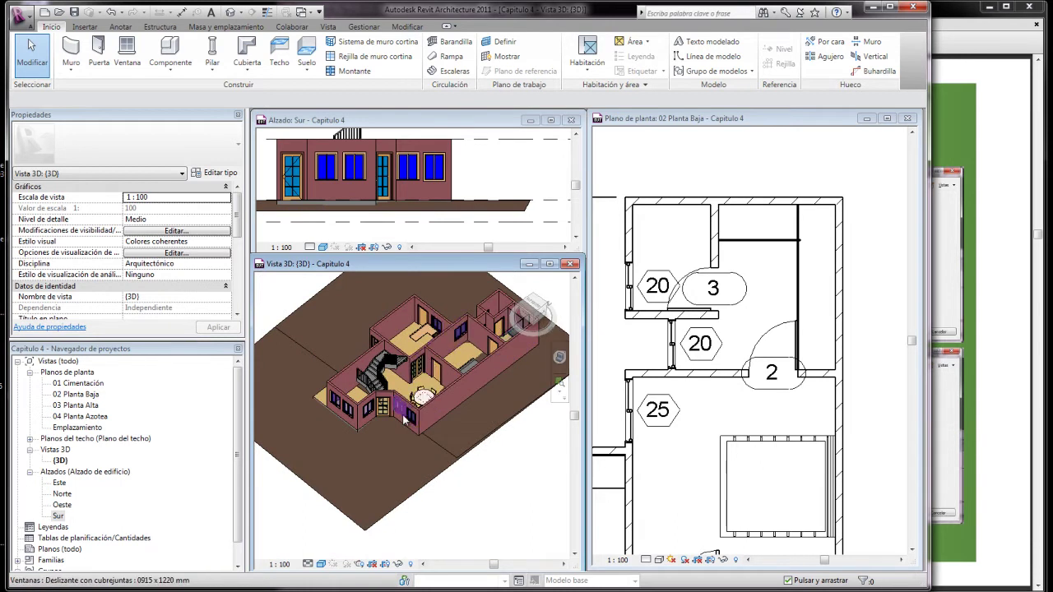
scroll(404, 420, up, 2)
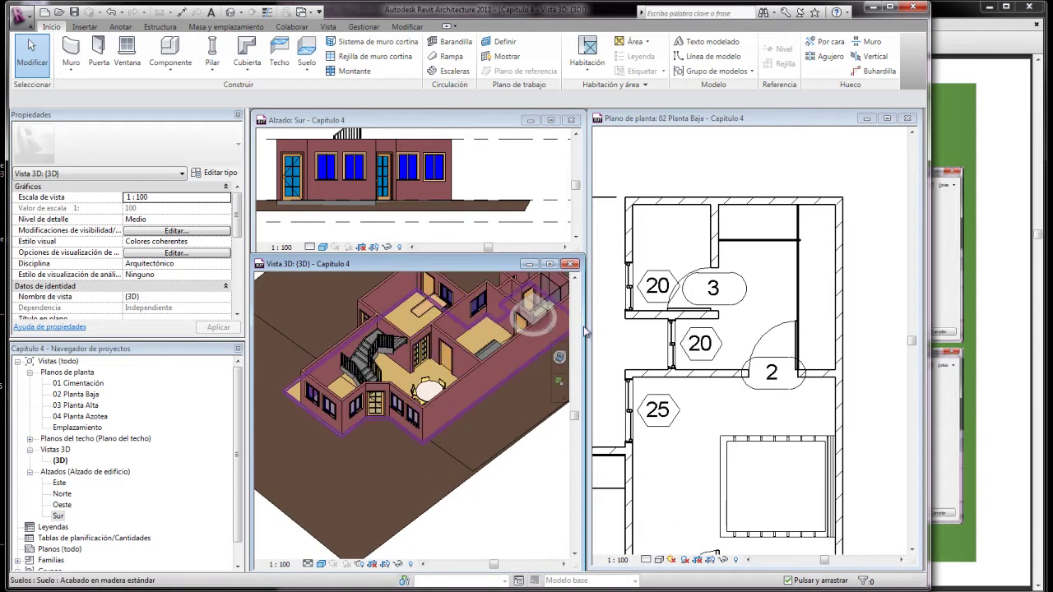
click(870, 196)
scroll(870, 196, down, 2)
scroll(870, 196, down, 2)
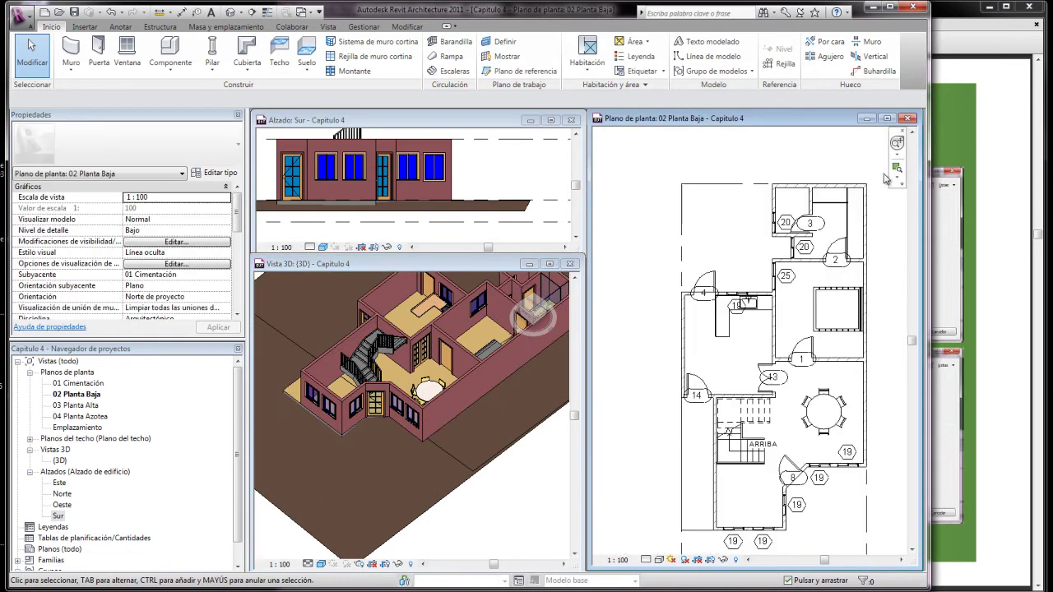
scroll(758, 522, up, 2)
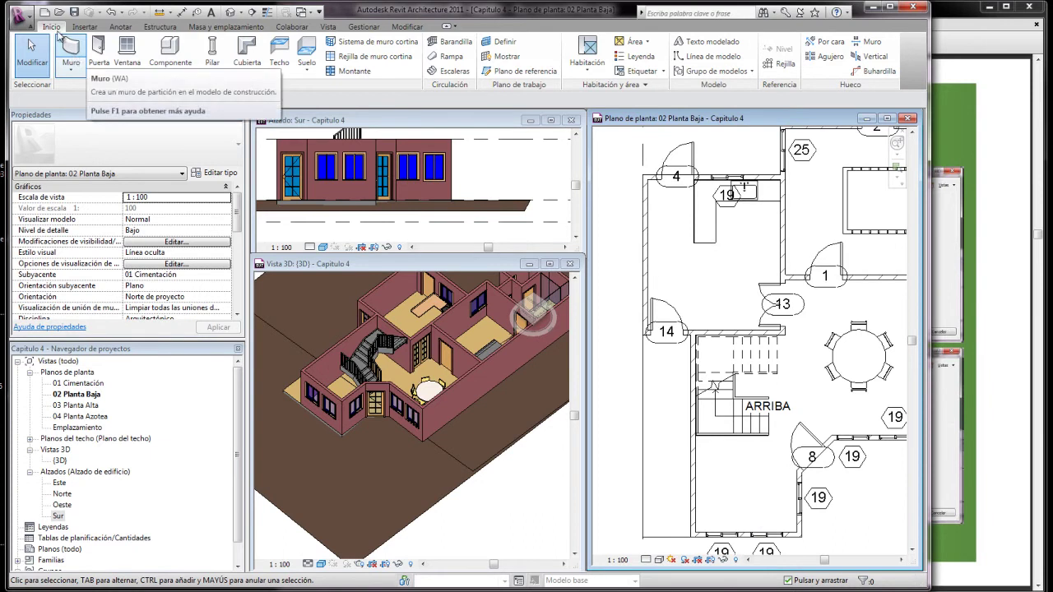
- Load the Sofá - Simple con isla family from Mobiliario > Doméstico > Sala de estar
click(173, 51)
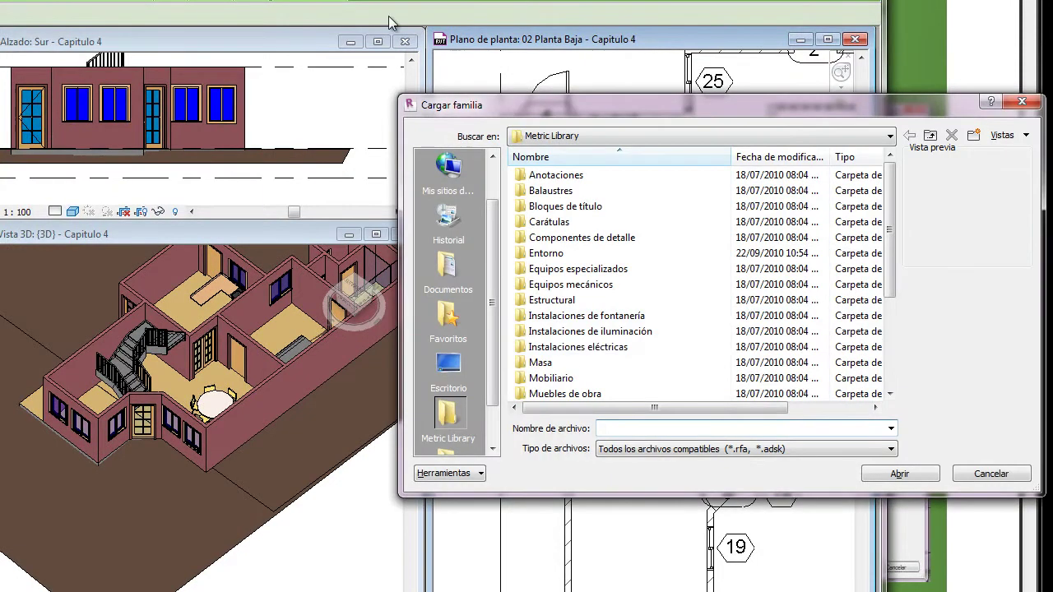
mouse_move(550, 378)
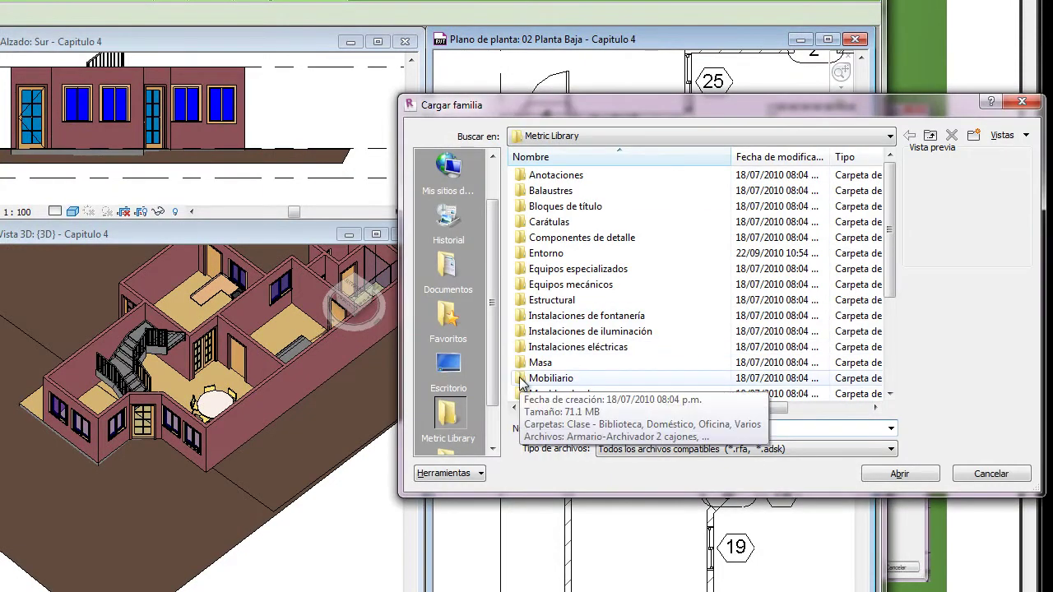
double_click(520, 381)
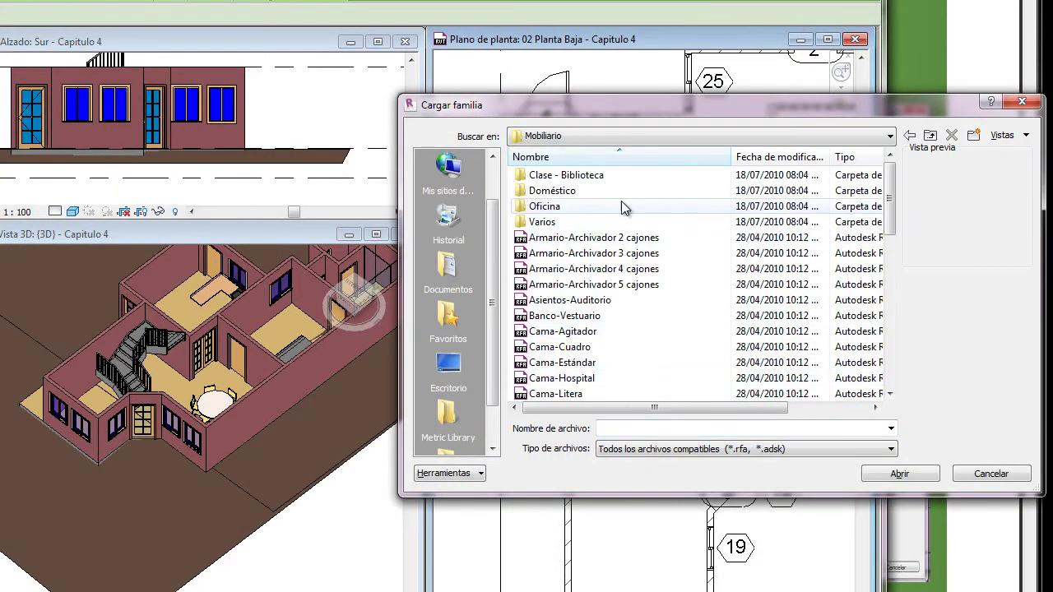
double_click(523, 191)
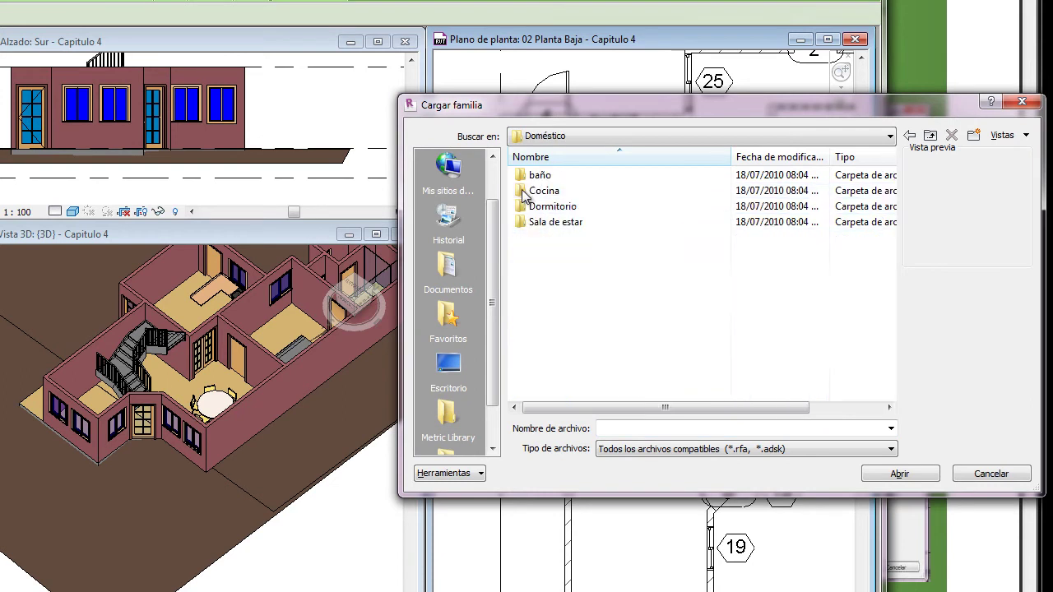
double_click(522, 223)
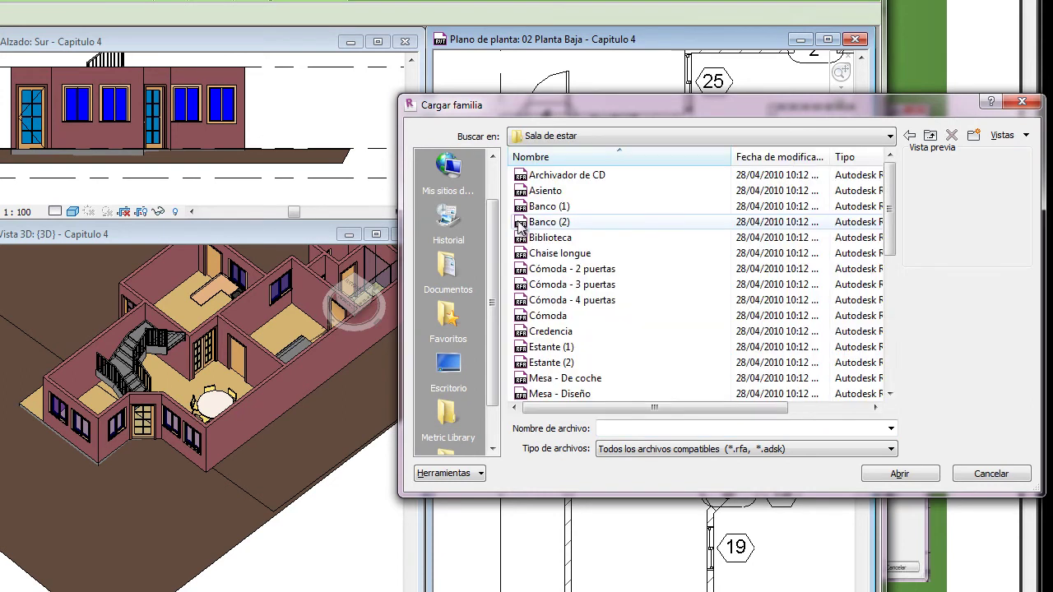
scroll(534, 247, down, 2)
scroll(551, 263, down, 4)
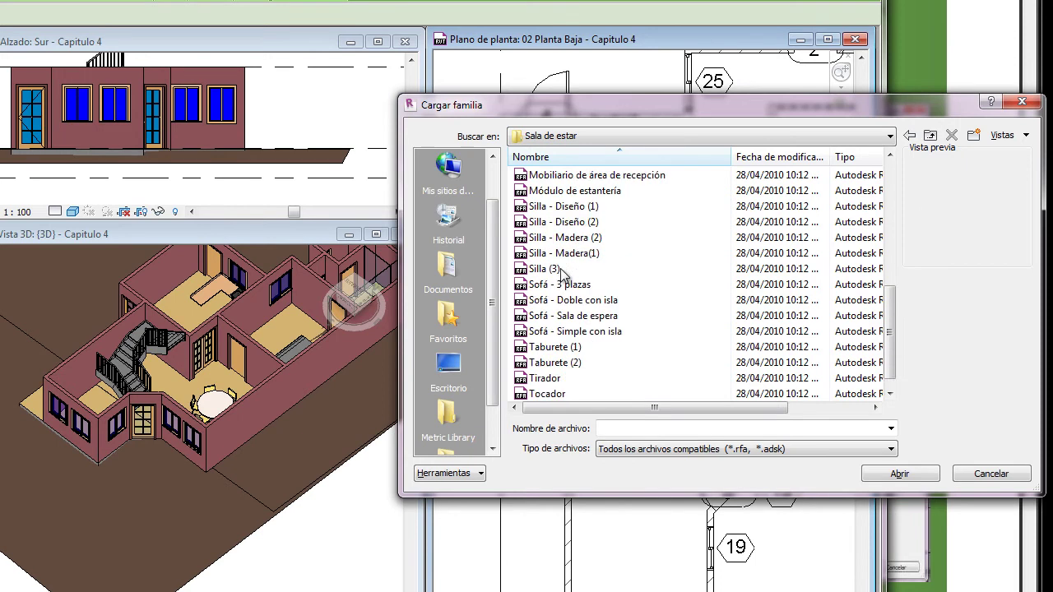
scroll(564, 273, down, 1)
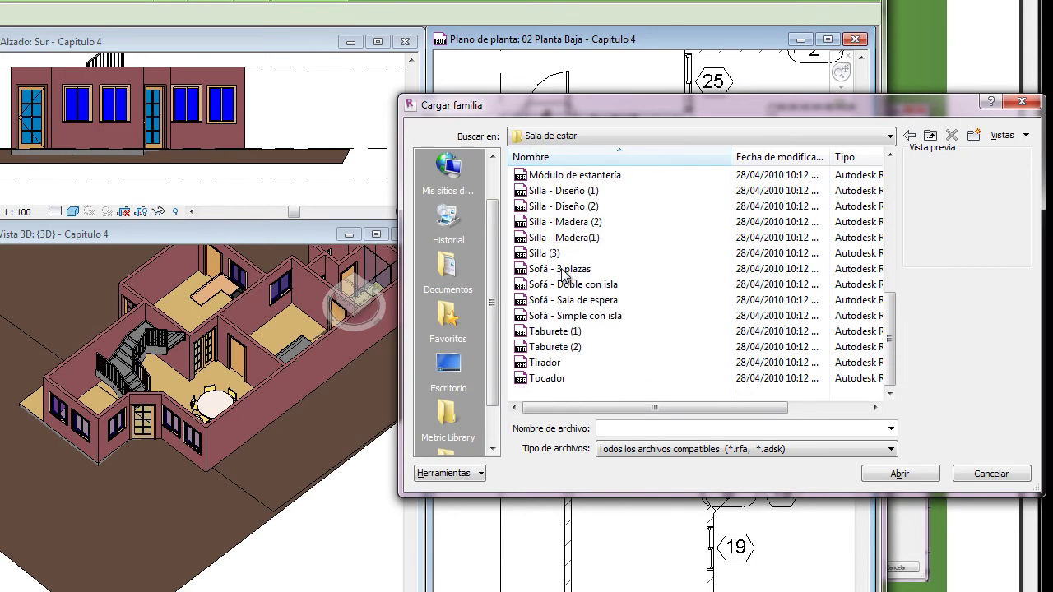
click(520, 317)
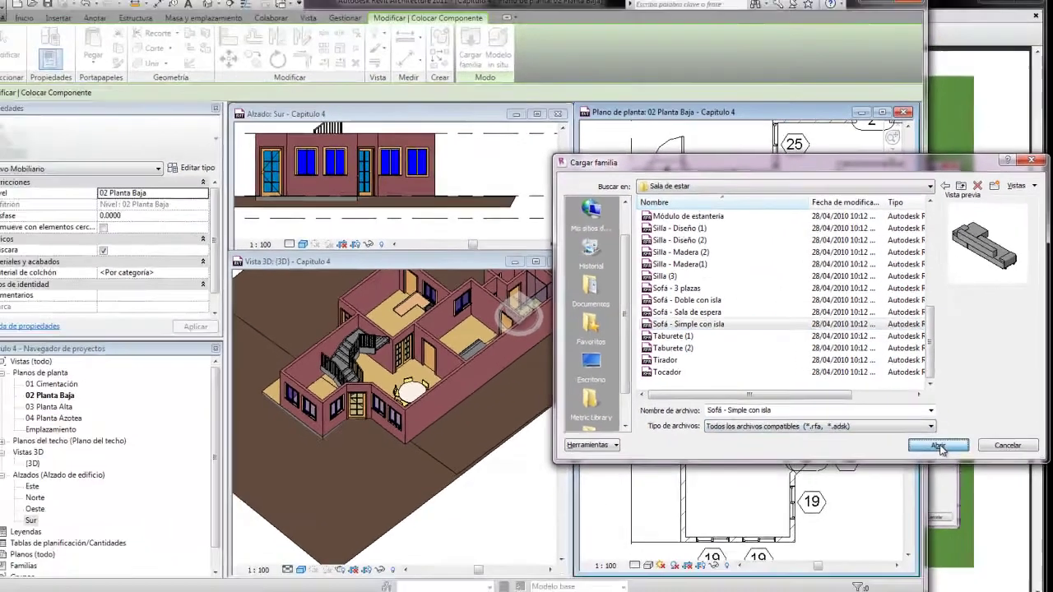
click(905, 469)
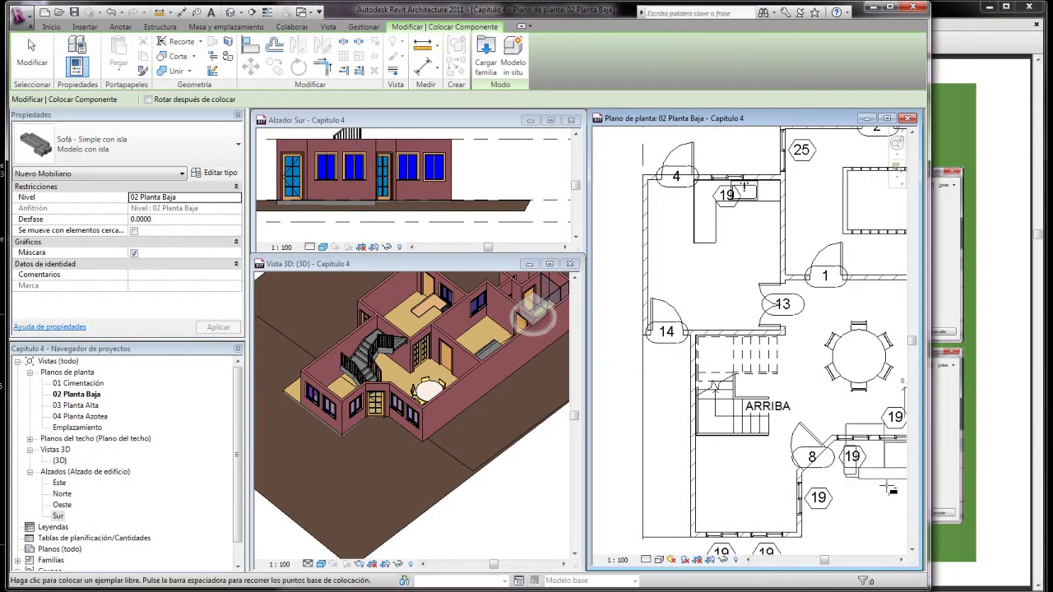
- Place the Sofá - Simple con isla horizontally beside the stairs on 02 Planta Baja
scroll(748, 511, up, 2)
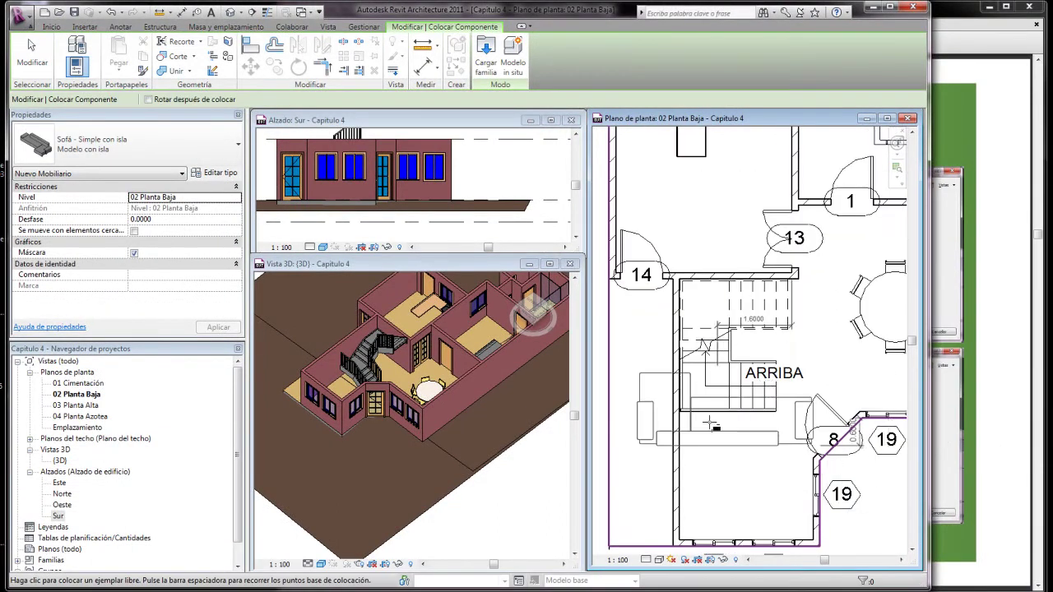
scroll(731, 465, down, 2)
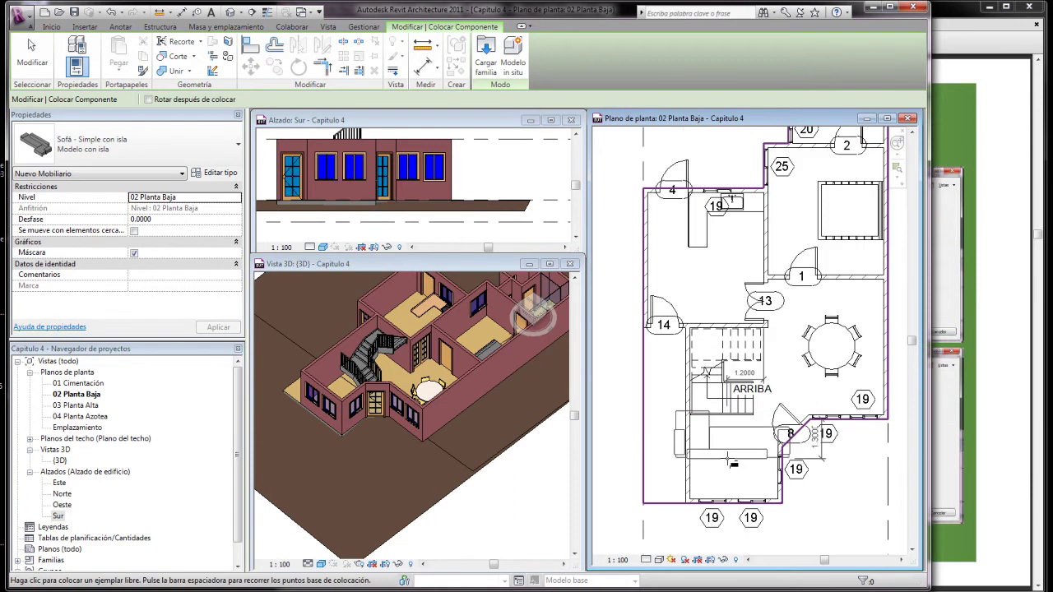
key(space)
key(space)
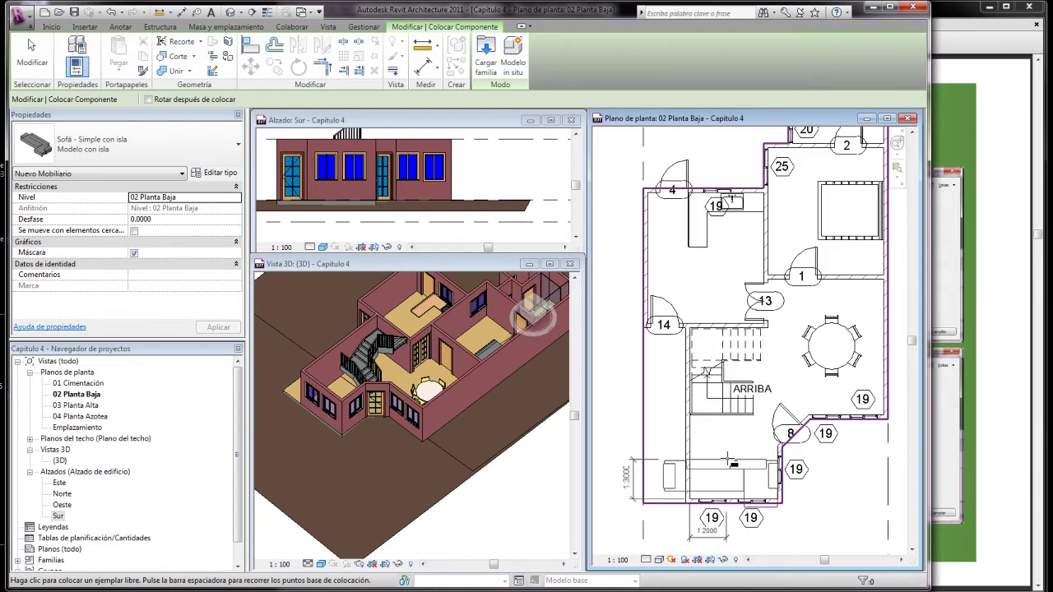
key(space)
scroll(717, 465, up, 2)
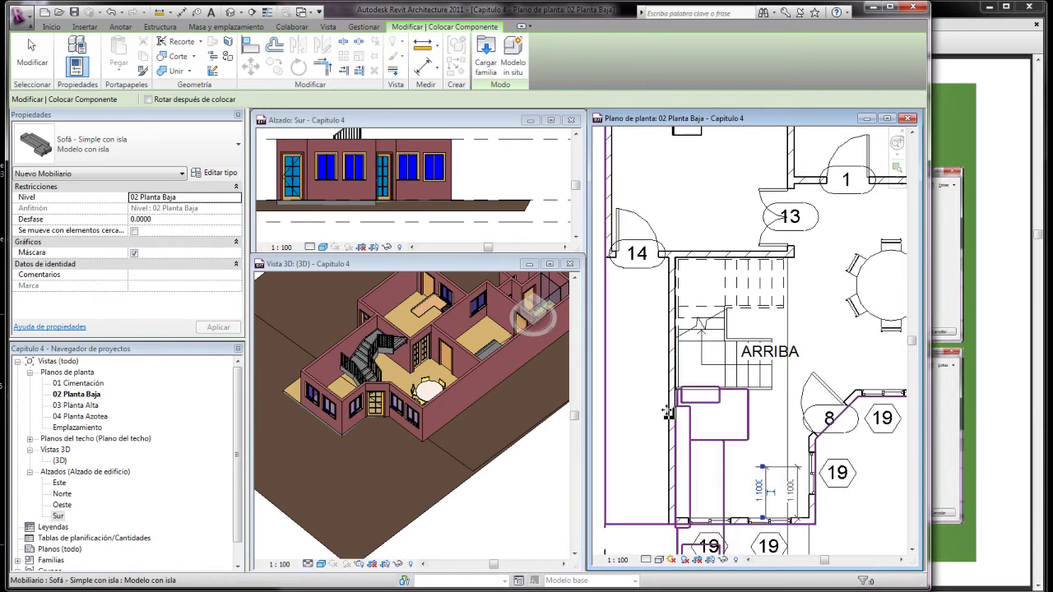
scroll(657, 343, down, 3)
click(712, 451)
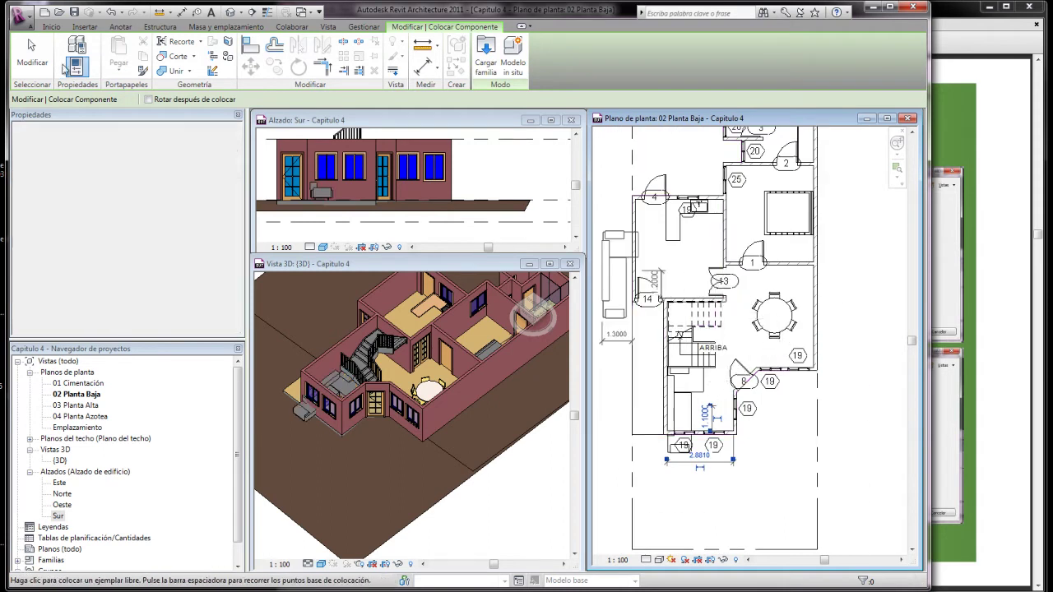
key(Escape)
key(Escape)
- Drag the bottom wall under the stairs further south and deselect it
scroll(717, 458, up, 3)
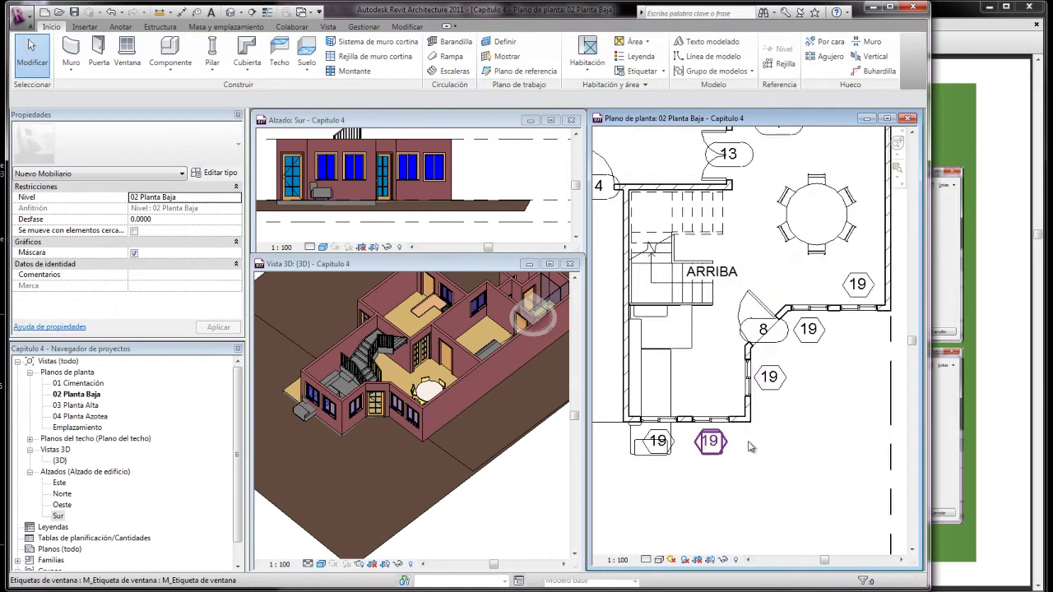
scroll(724, 432, up, 2)
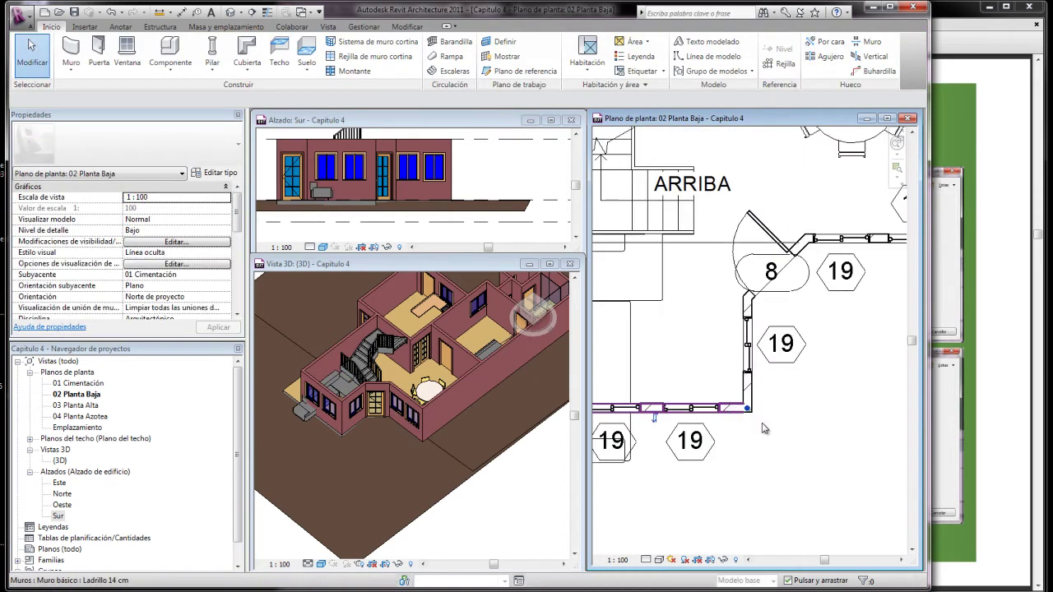
click(730, 409)
scroll(823, 438, down, 1)
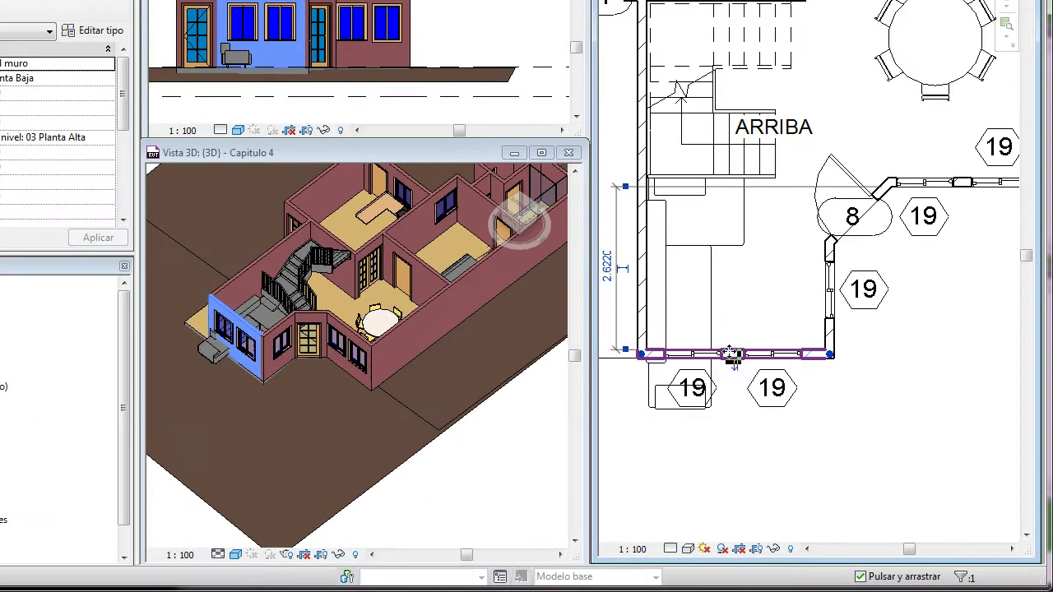
drag(694, 421, 689, 453)
mouse_move(728, 404)
mouse_down()
mouse_move(730, 420)
mouse_move(727, 409)
mouse_up()
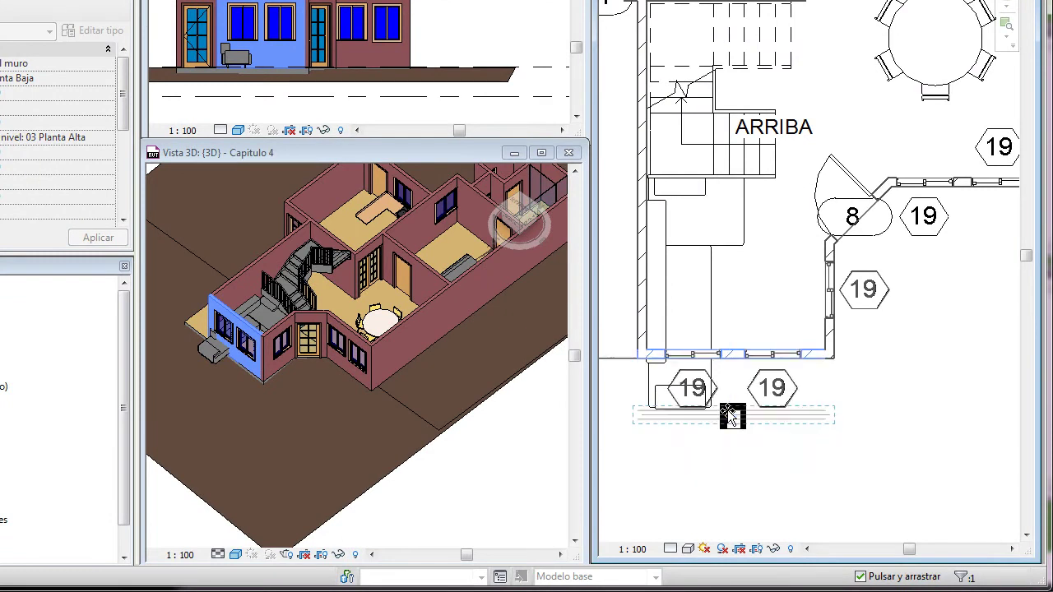
click(931, 408)
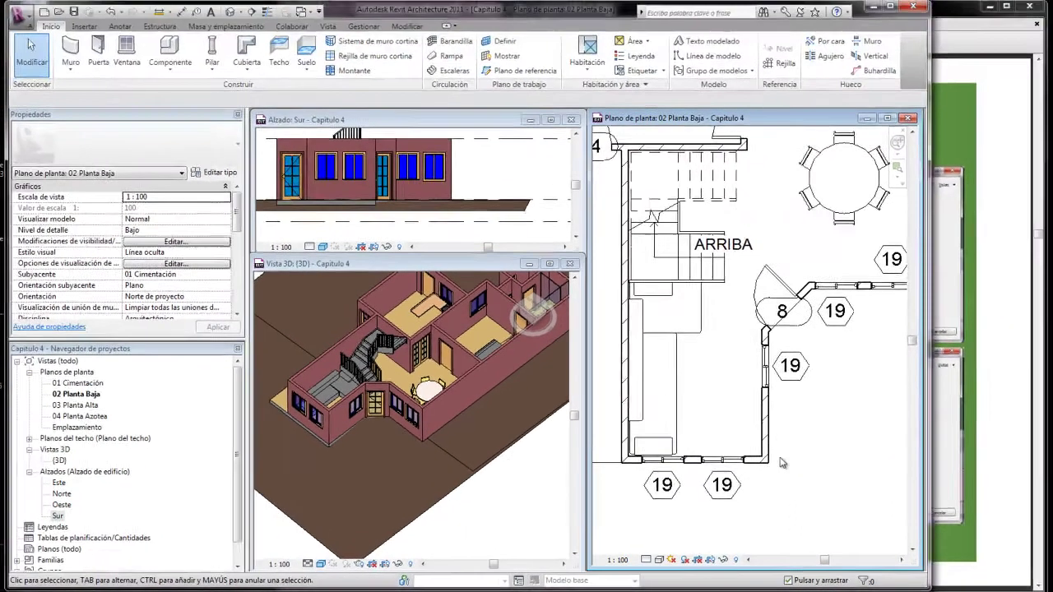
scroll(931, 417, down, 2)
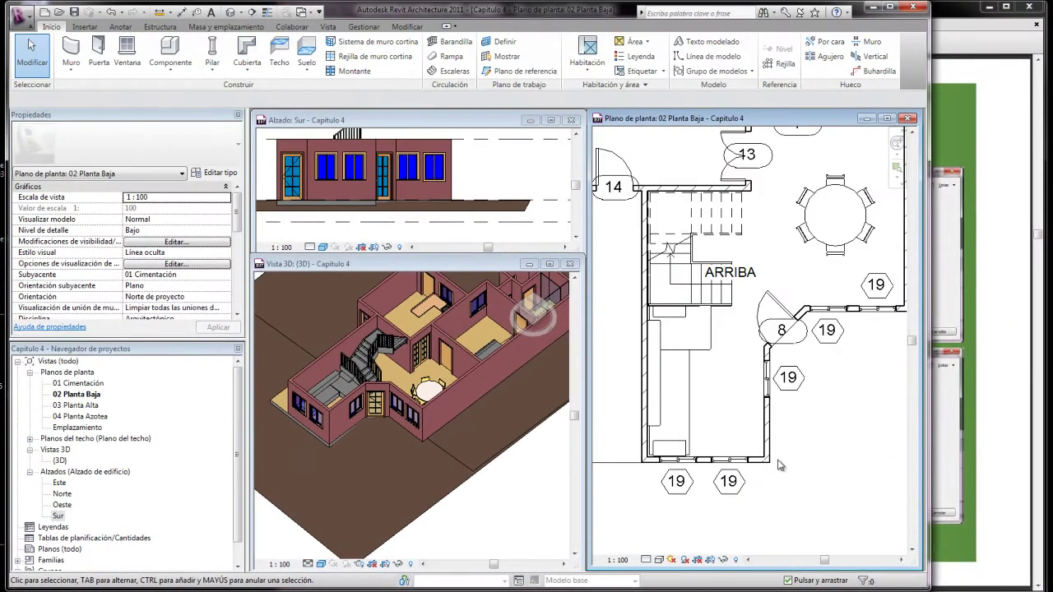
scroll(931, 417, down, 2)
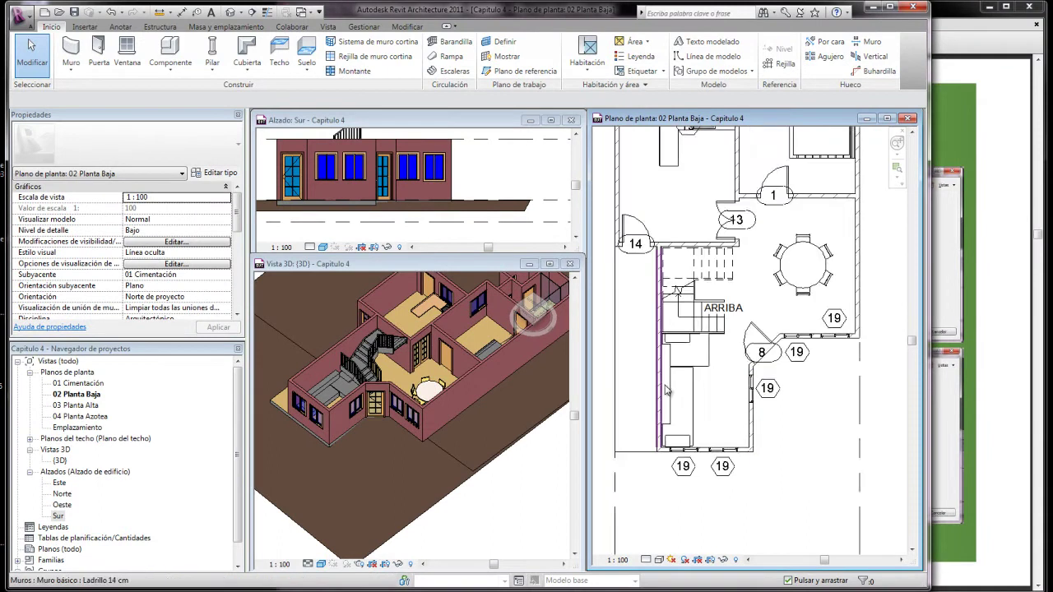
scroll(657, 381, down, 2)
scroll(691, 403, down, 2)
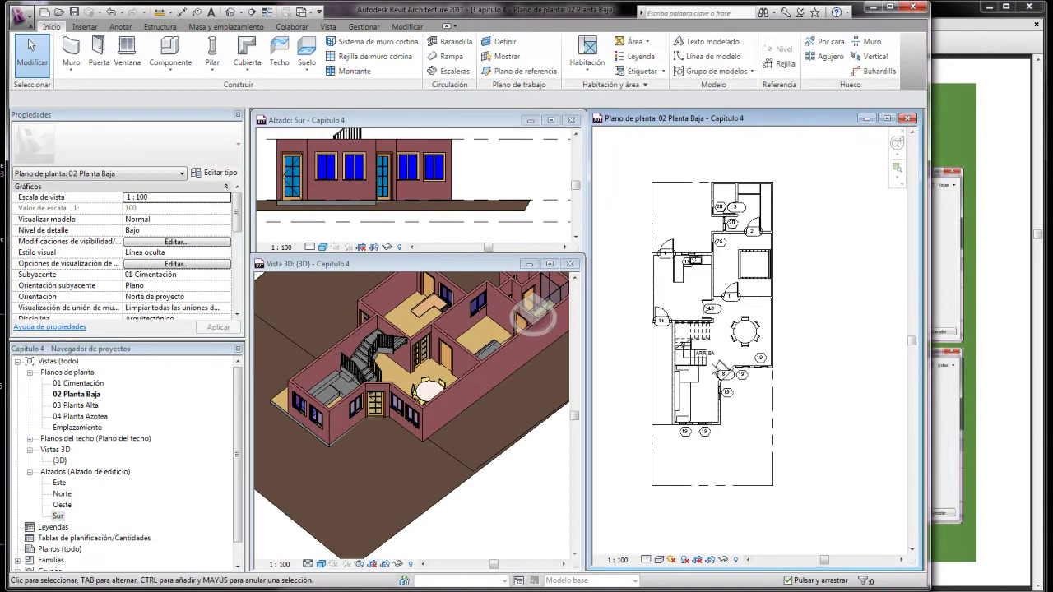
scroll(729, 198, up, 3)
scroll(729, 198, up, 2)
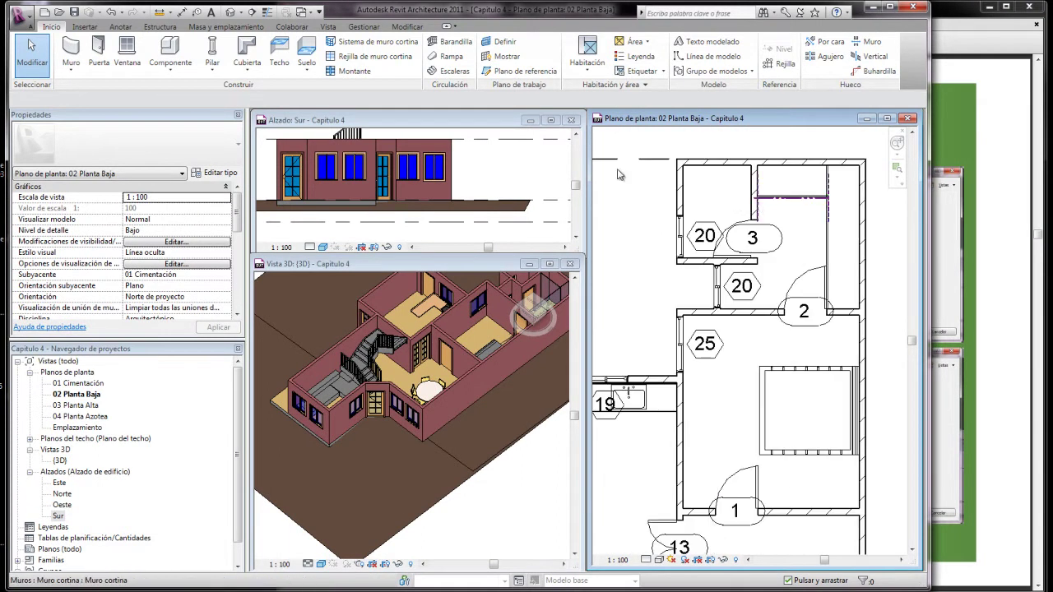
- Load the WC con cisterna (2) family from Mobiliario > Doméstico > baño > Retretes y bidés
click(168, 52)
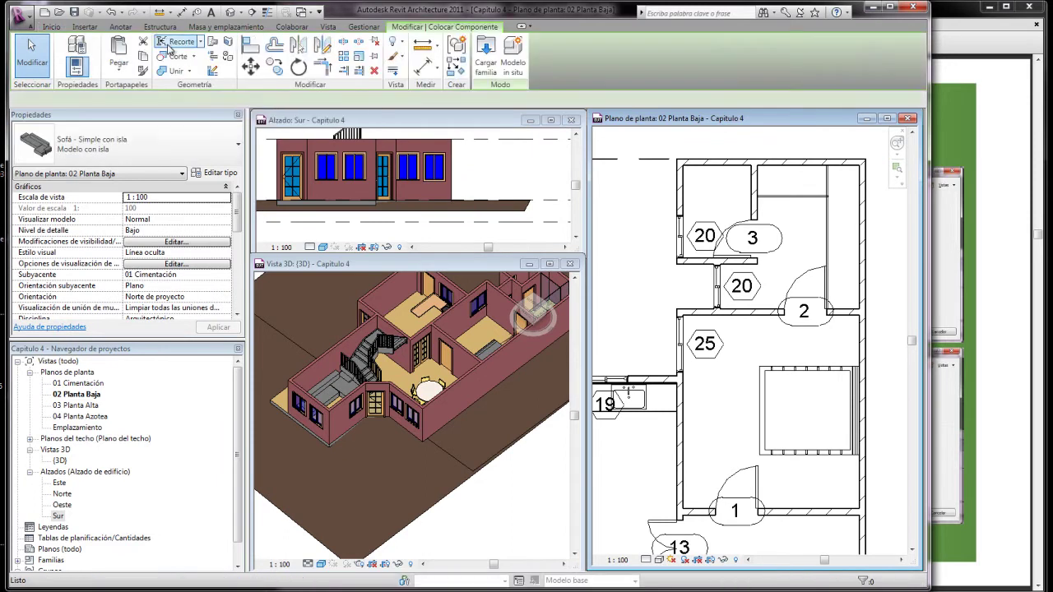
click(170, 49)
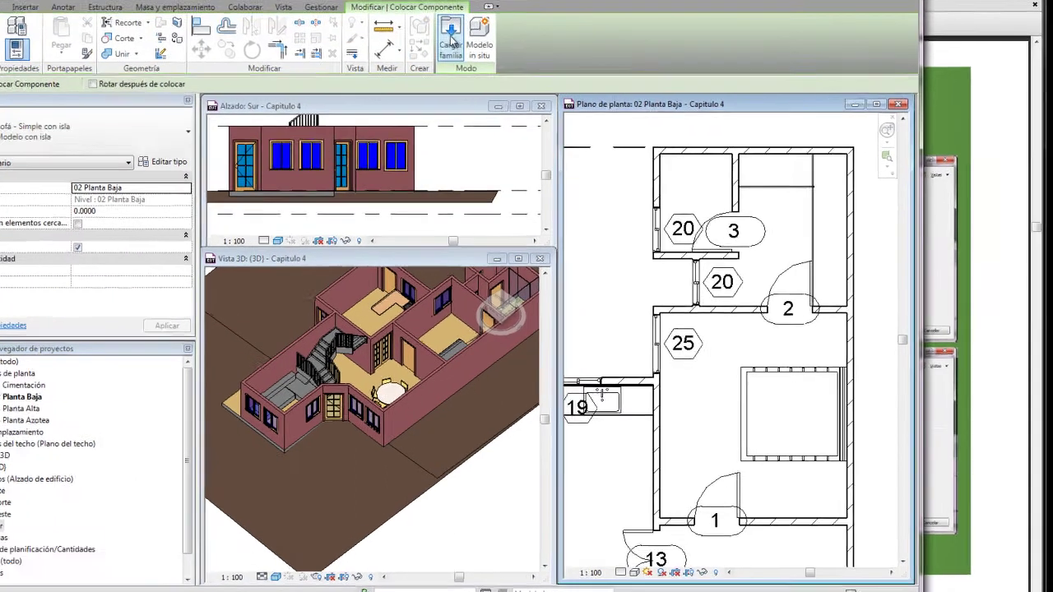
click(451, 42)
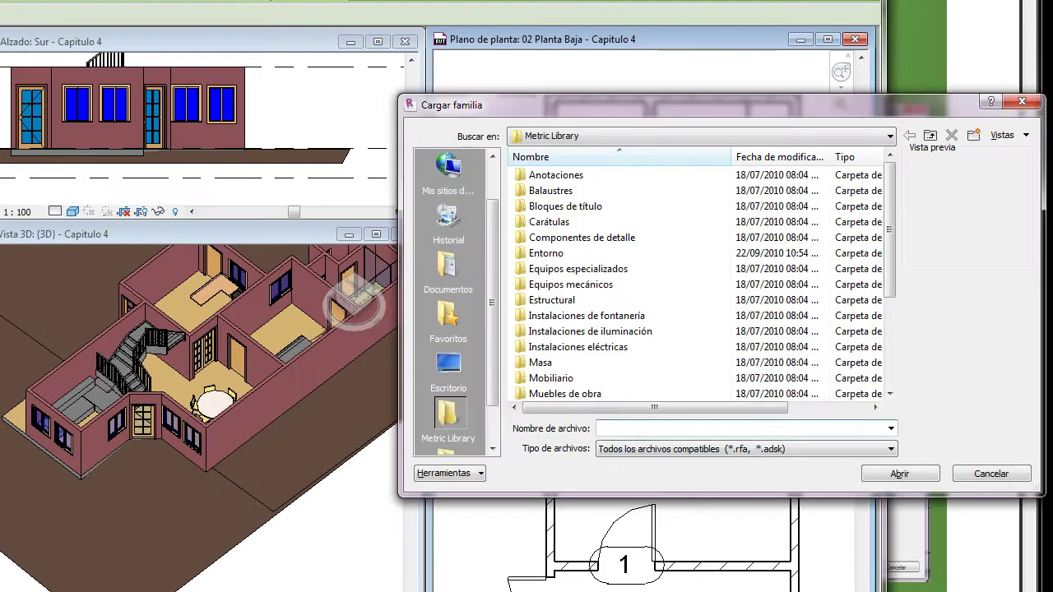
double_click(527, 379)
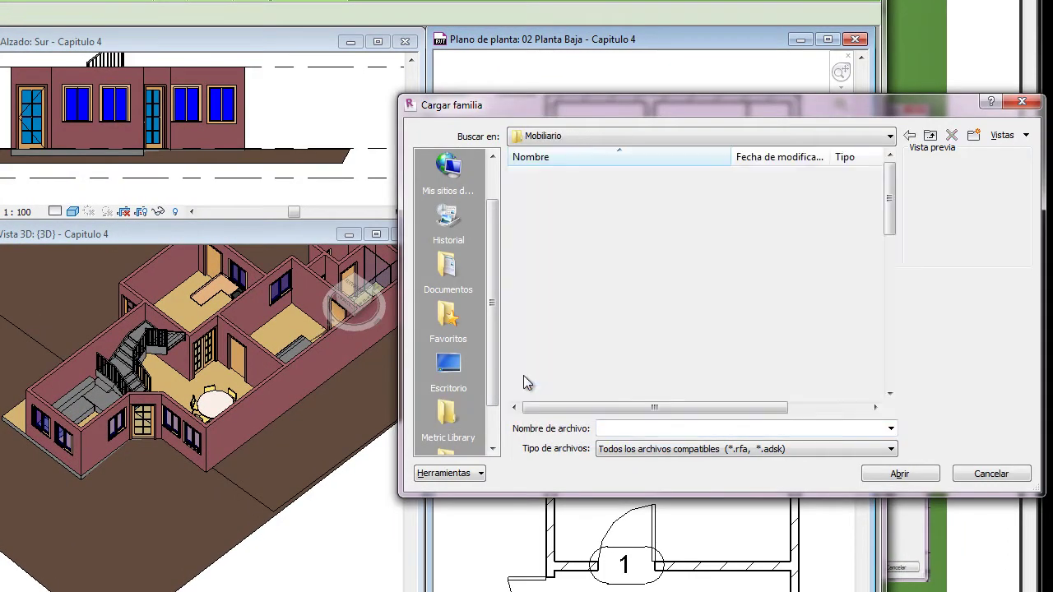
double_click(526, 191)
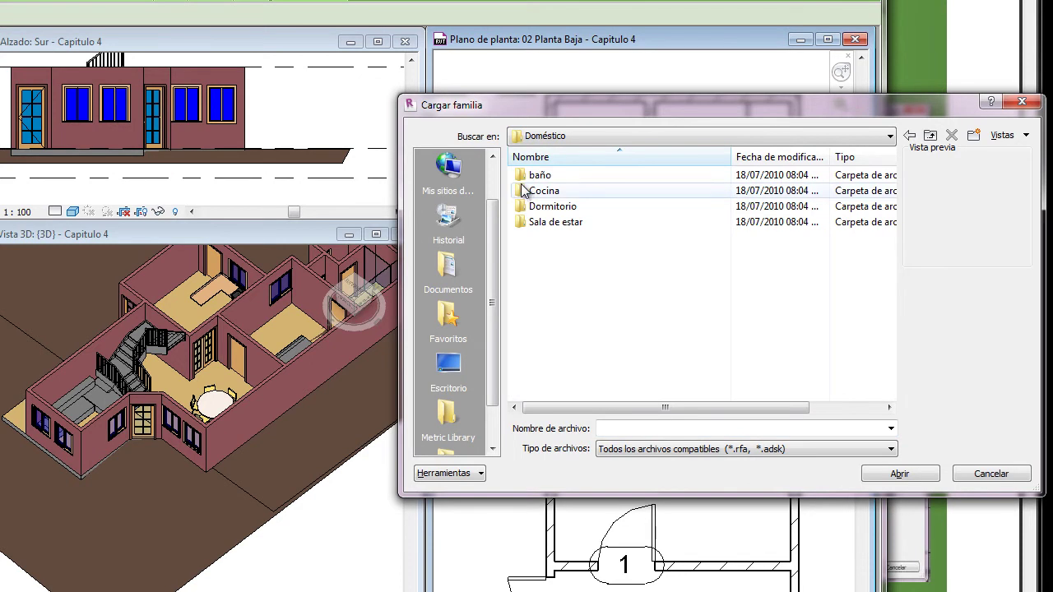
double_click(521, 178)
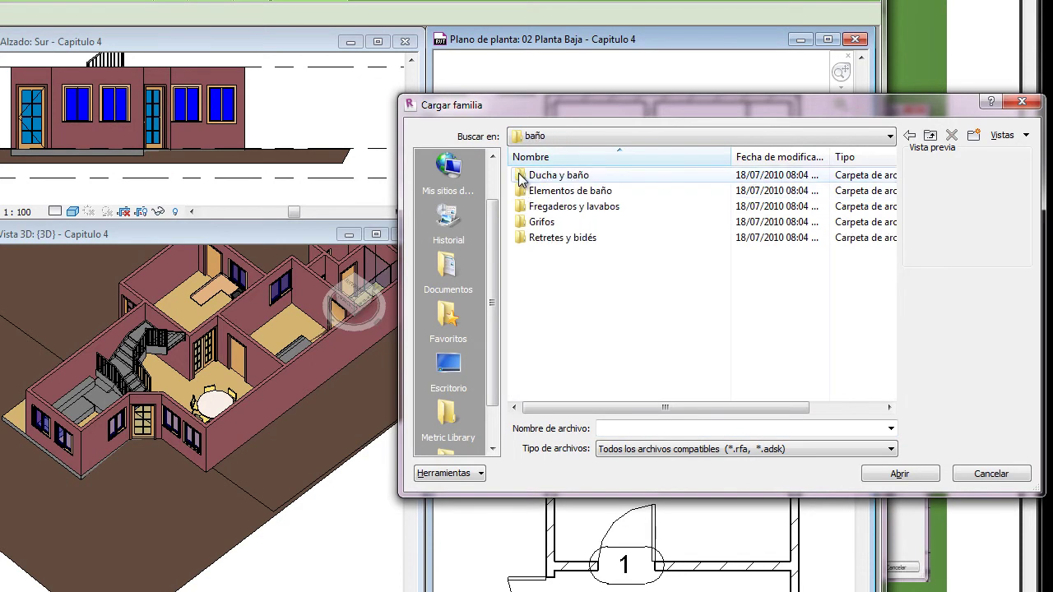
double_click(523, 238)
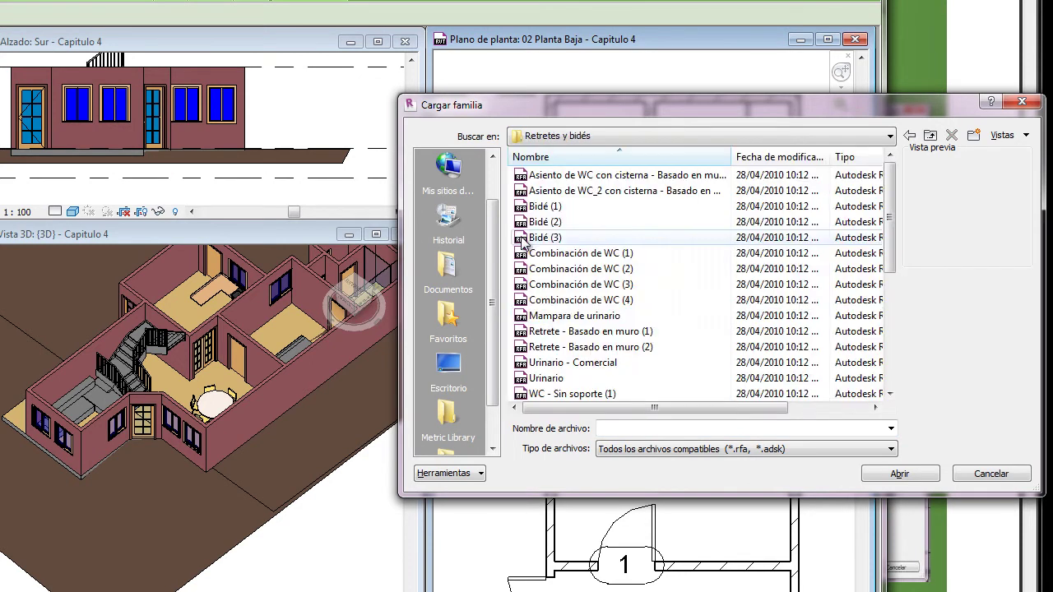
scroll(567, 333, down, 5)
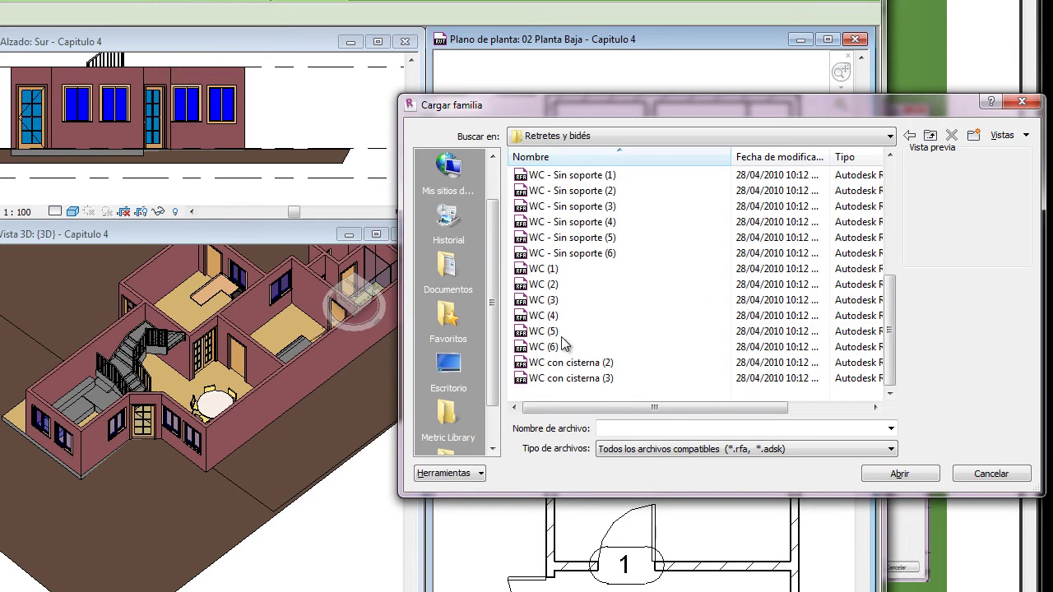
click(520, 363)
click(899, 473)
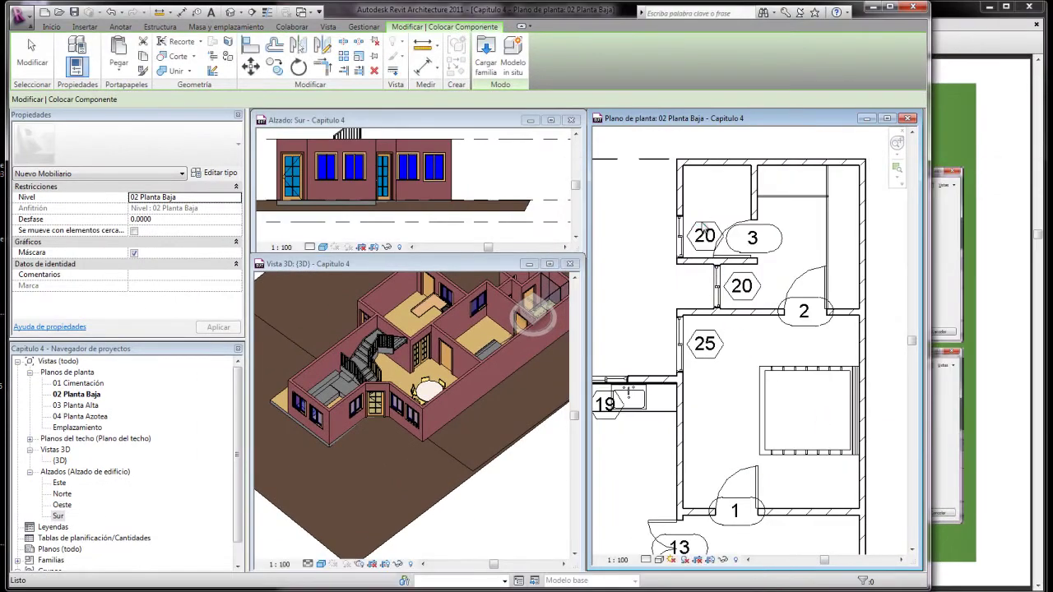
- Place the 550 x 360 mm toilet horizontally against the wall under the stairs
scroll(700, 222, up, 2)
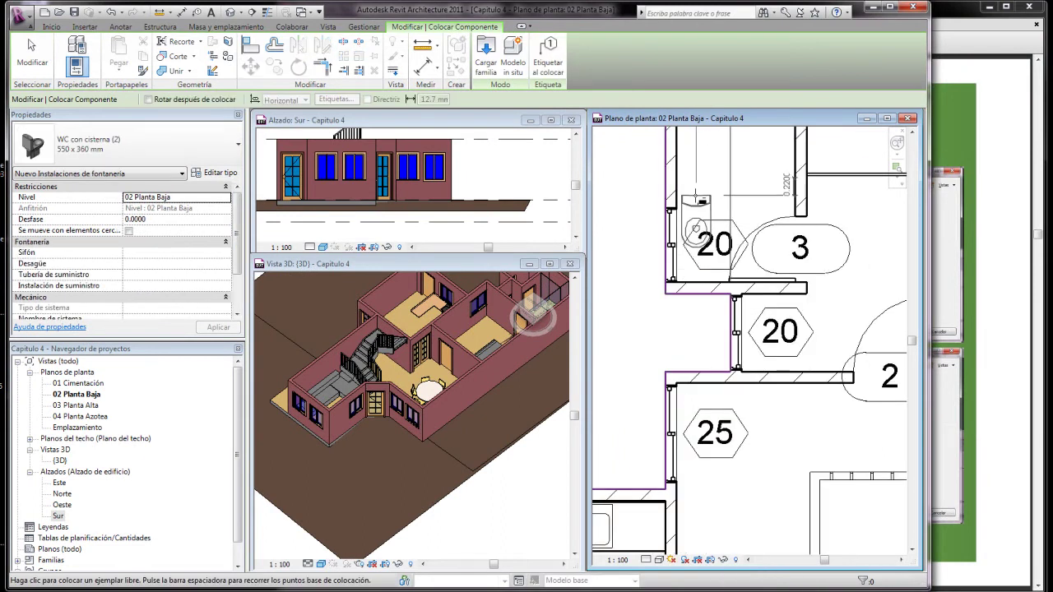
key(space)
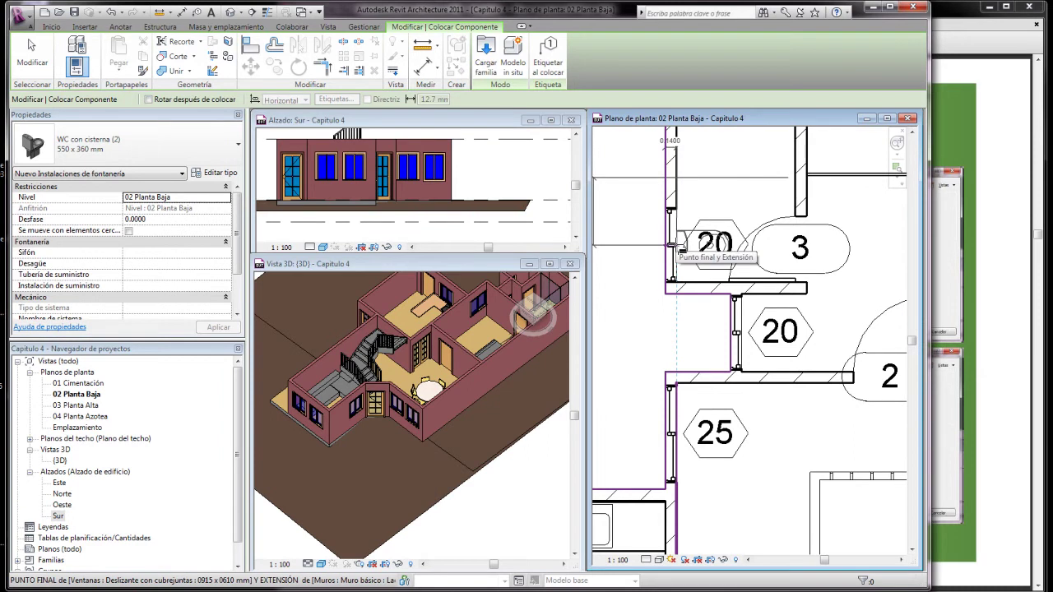
scroll(673, 242, down, 1)
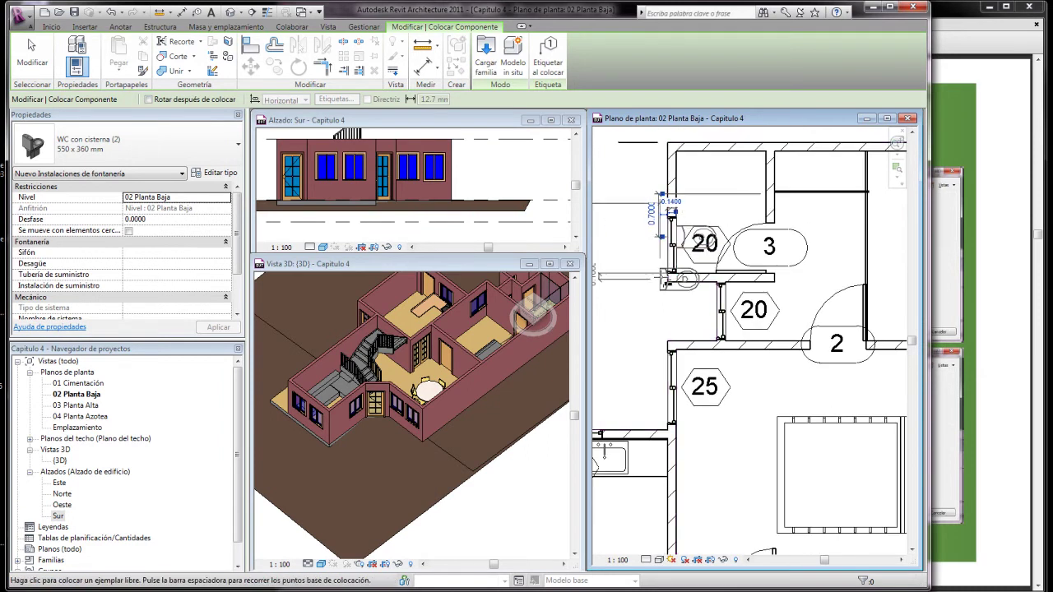
scroll(684, 241, down, 1)
scroll(691, 241, down, 2)
scroll(698, 242, down, 2)
scroll(699, 246, up, 1)
scroll(701, 263, up, 1)
scroll(704, 288, up, 2)
scroll(707, 316, up, 1)
scroll(697, 319, up, 1)
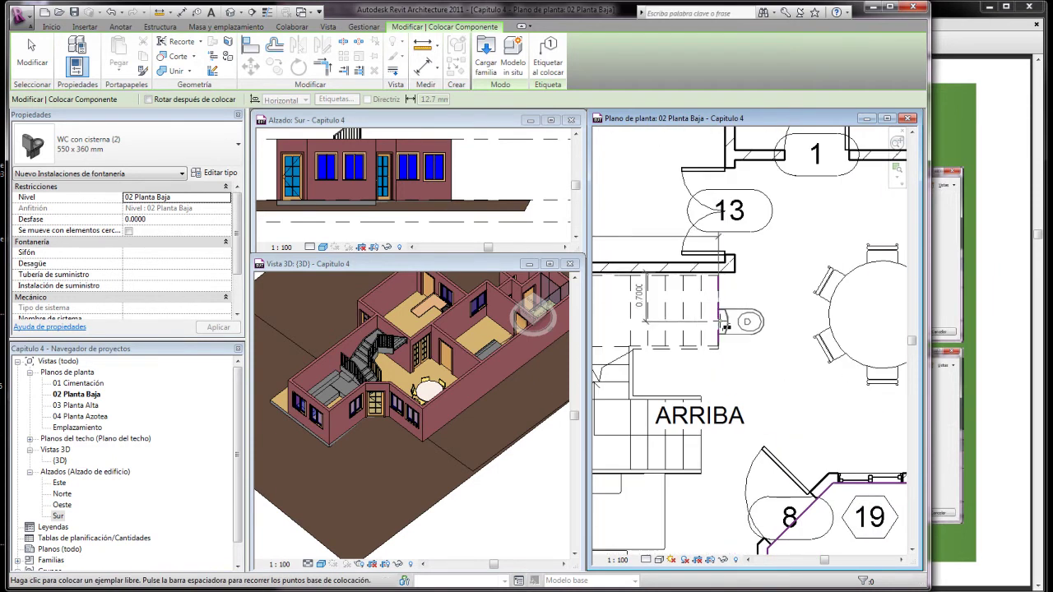
key(space)
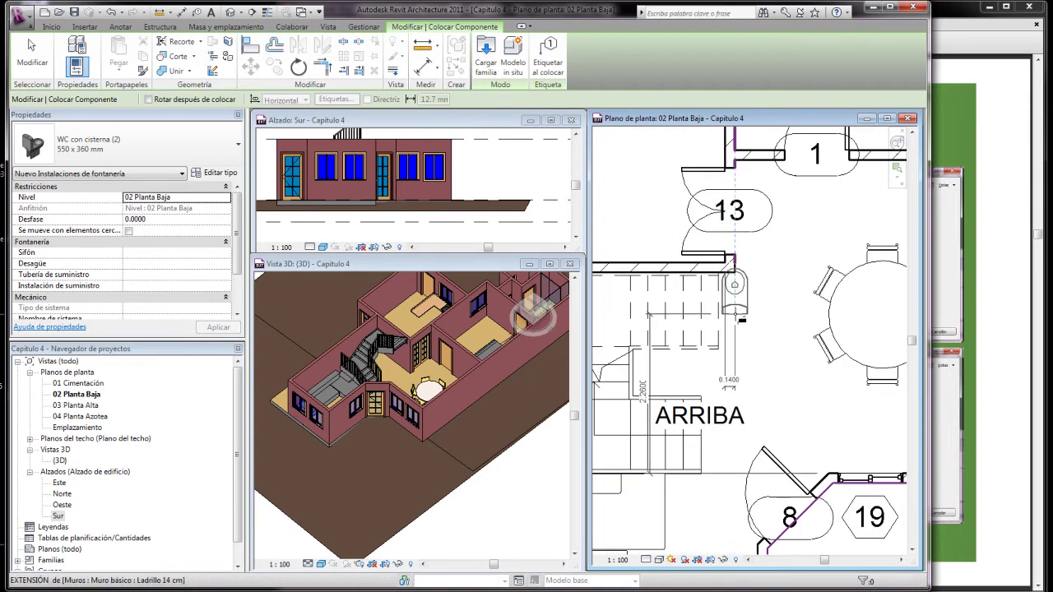
key(space)
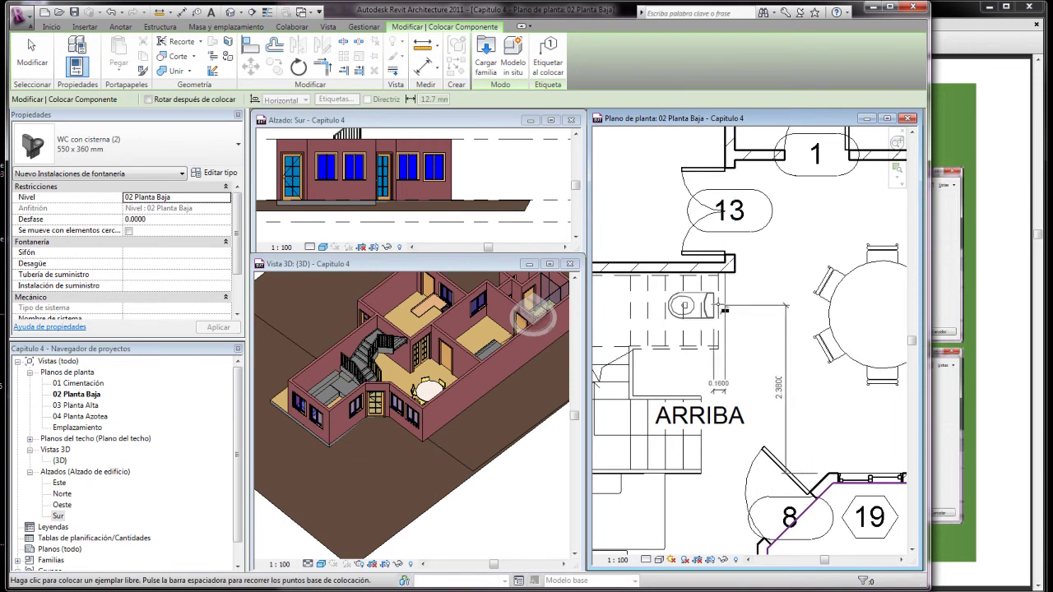
click(722, 306)
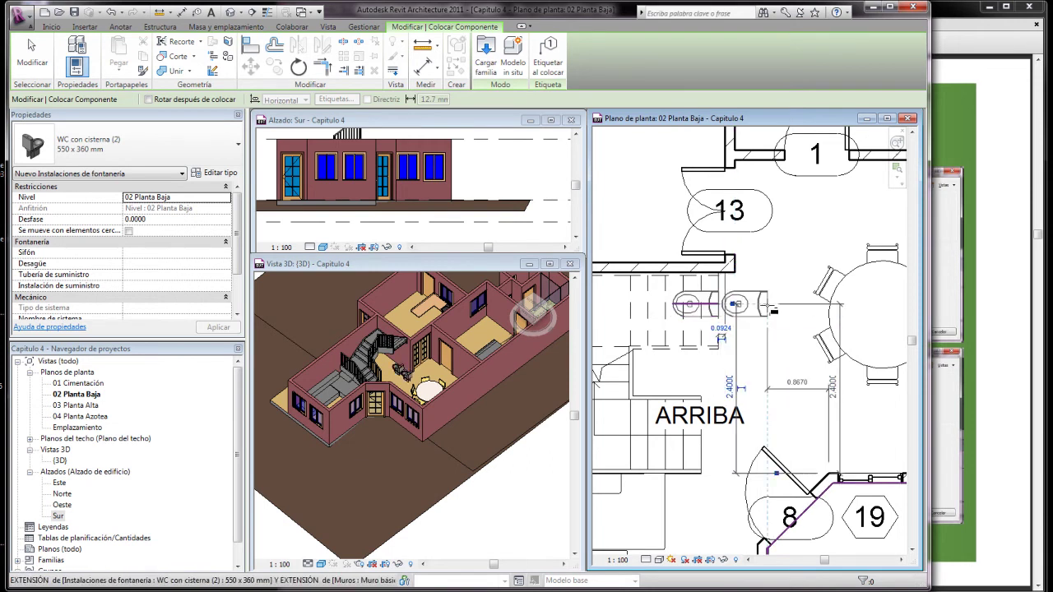
click(32, 59)
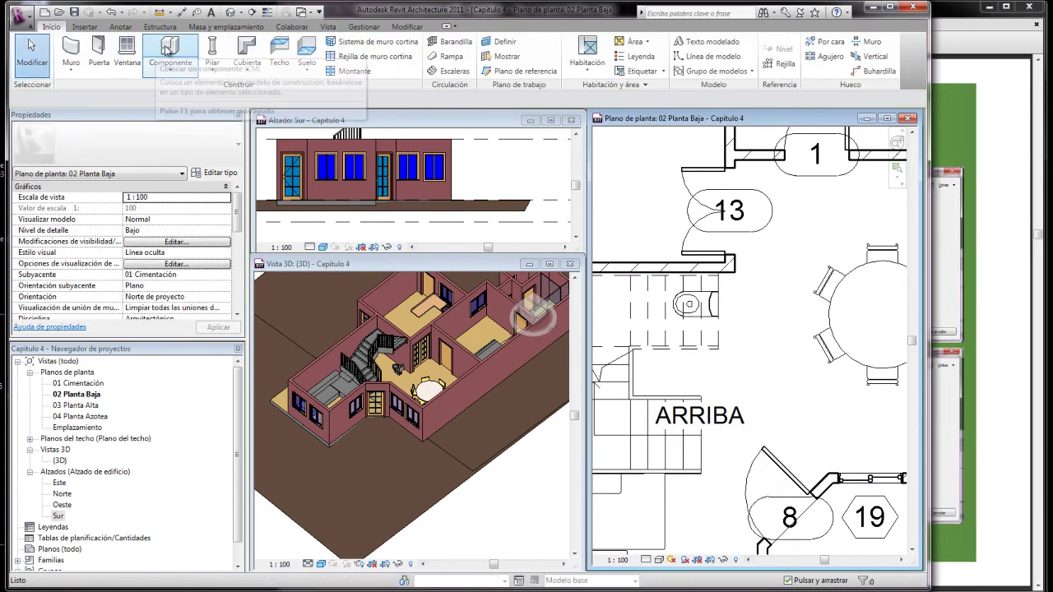
- Browse Mobiliario > Doméstico > baño > Fregaderos y lavabos and load Cubeta de ducha - Desagüe axial
click(170, 49)
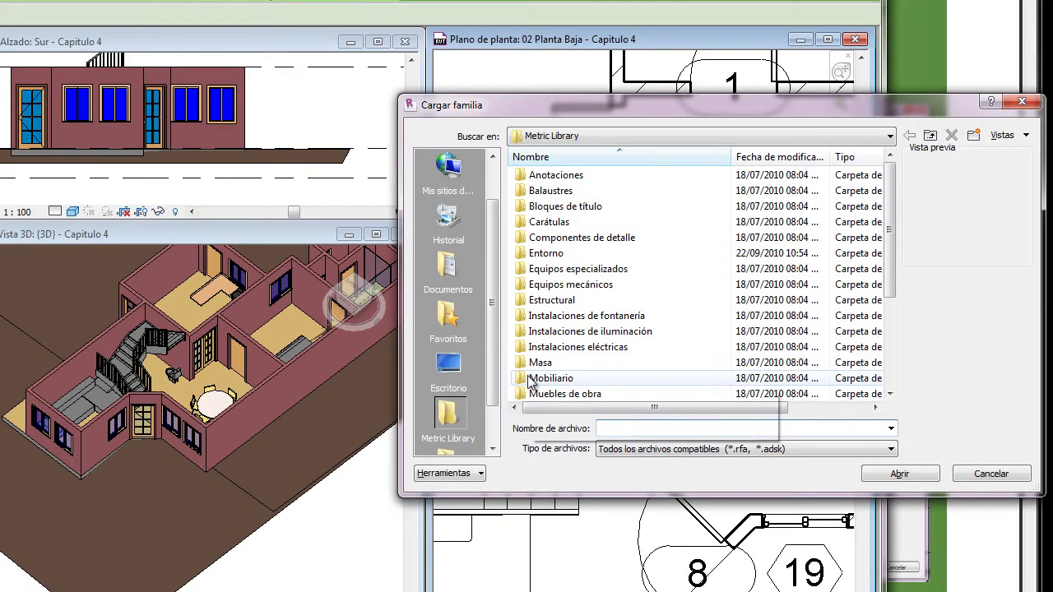
click(520, 380)
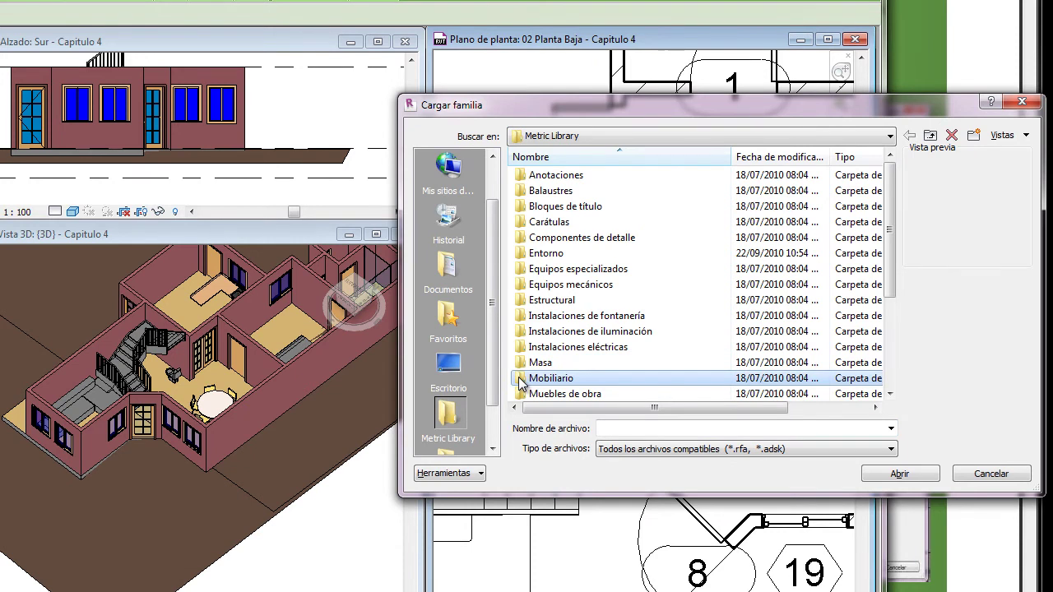
double_click(520, 380)
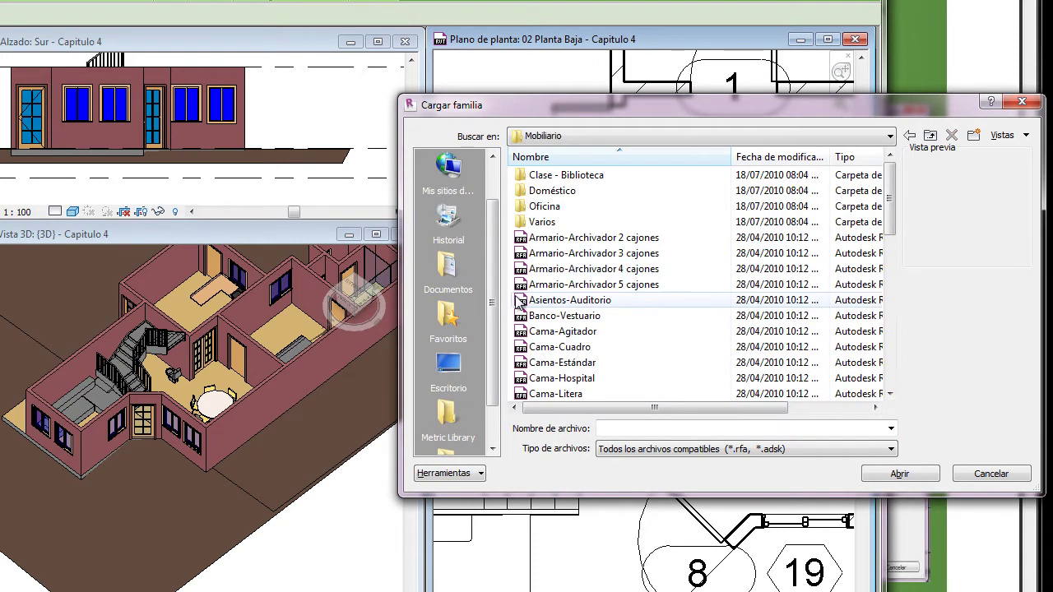
double_click(524, 190)
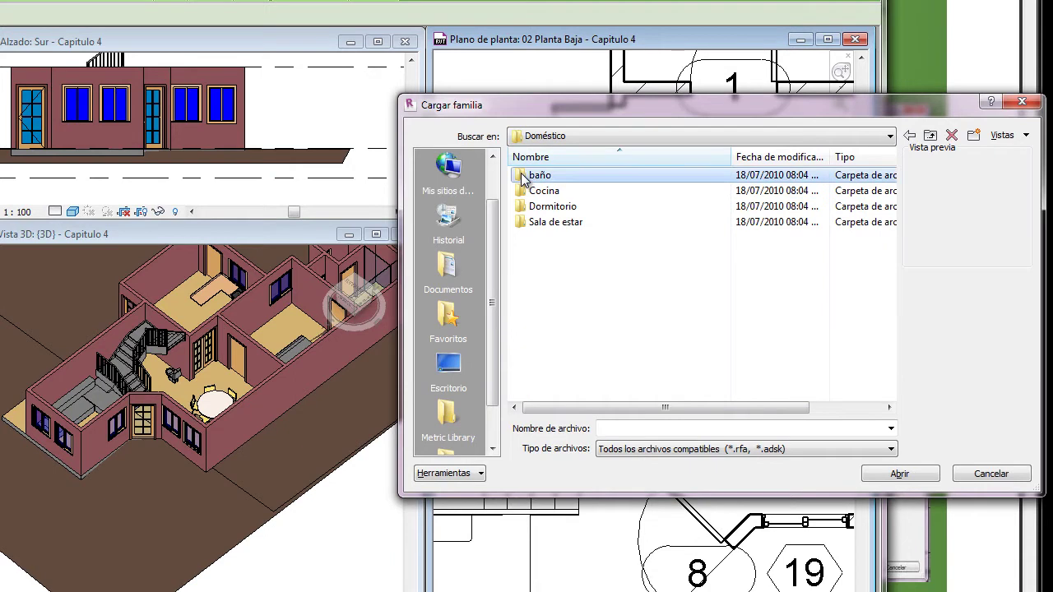
double_click(523, 176)
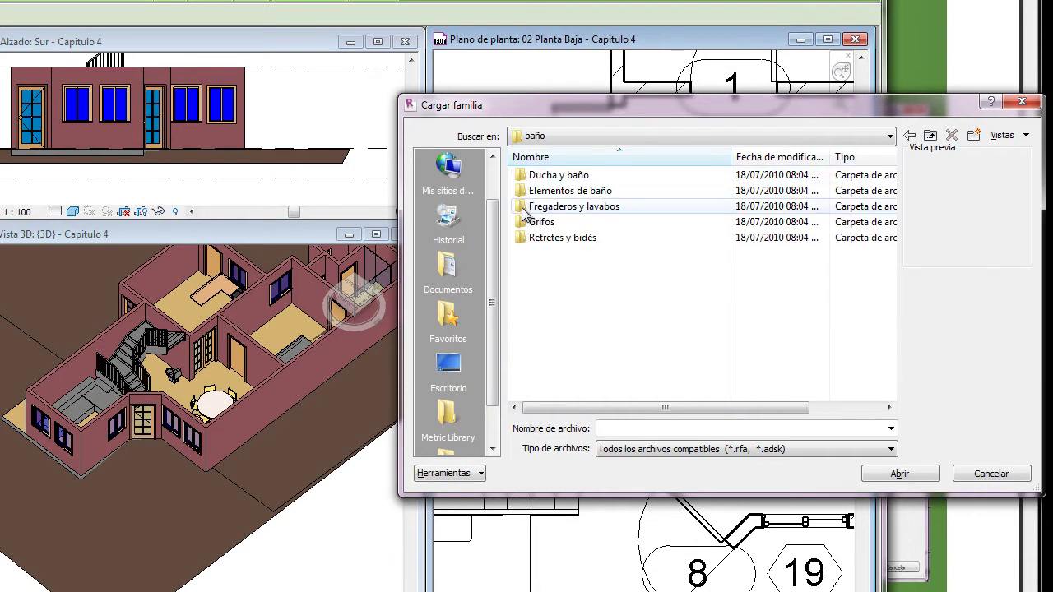
click(523, 208)
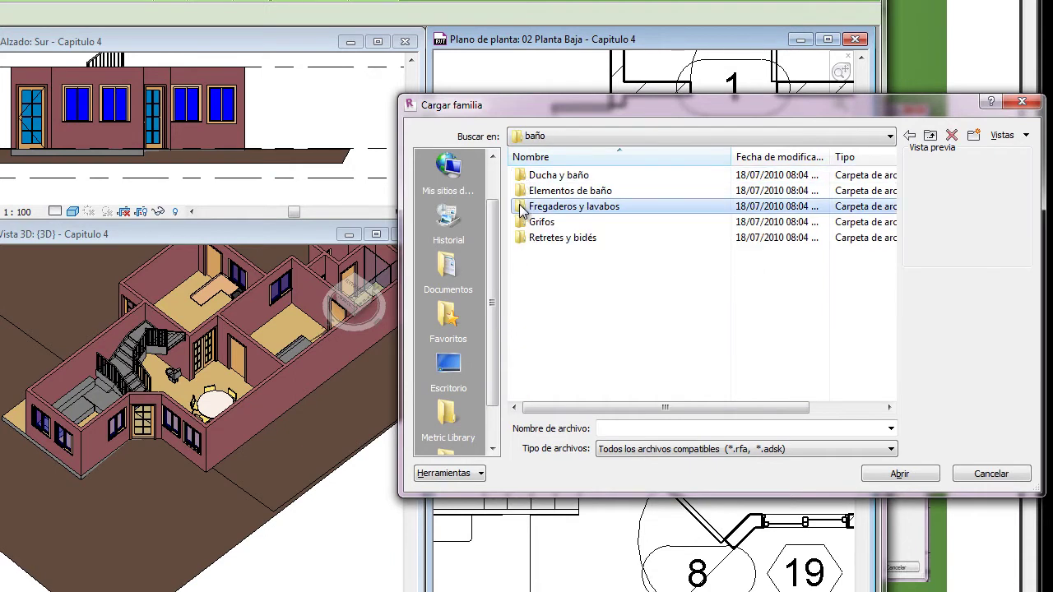
double_click(523, 208)
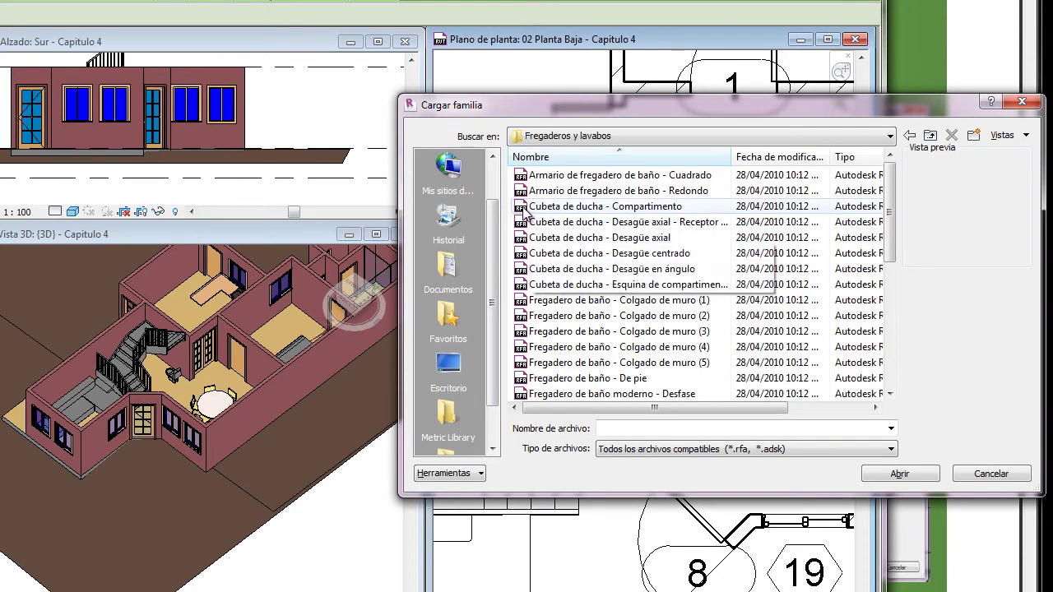
click(522, 208)
key(Down)
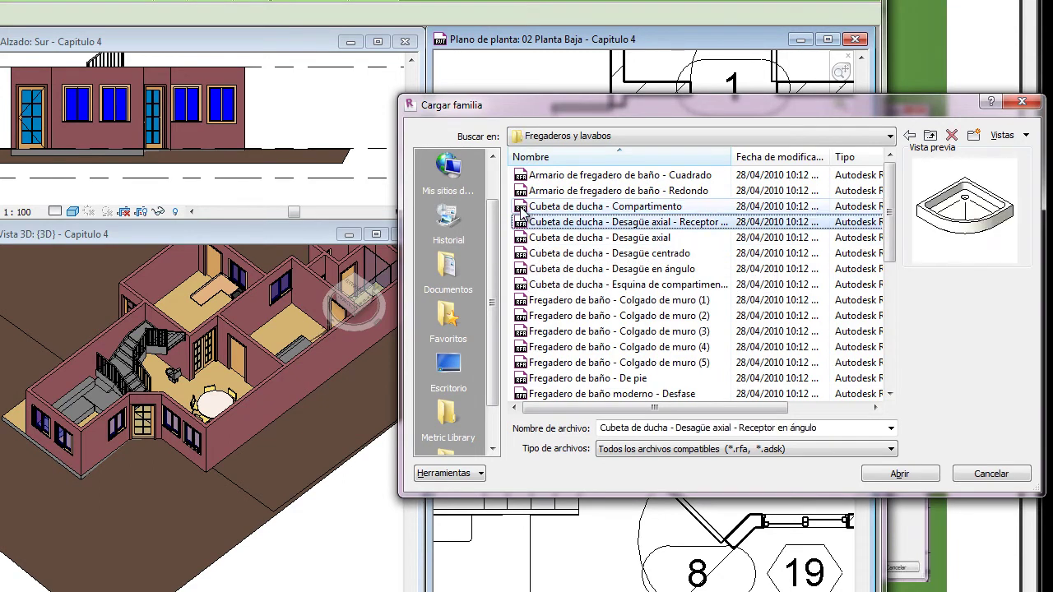
key(Down)
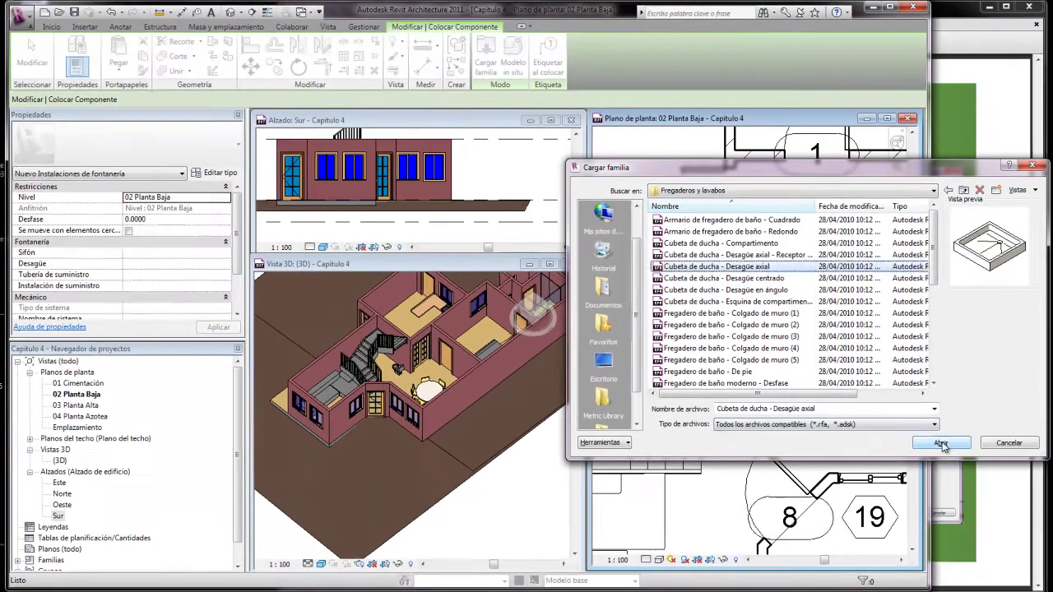
click(941, 444)
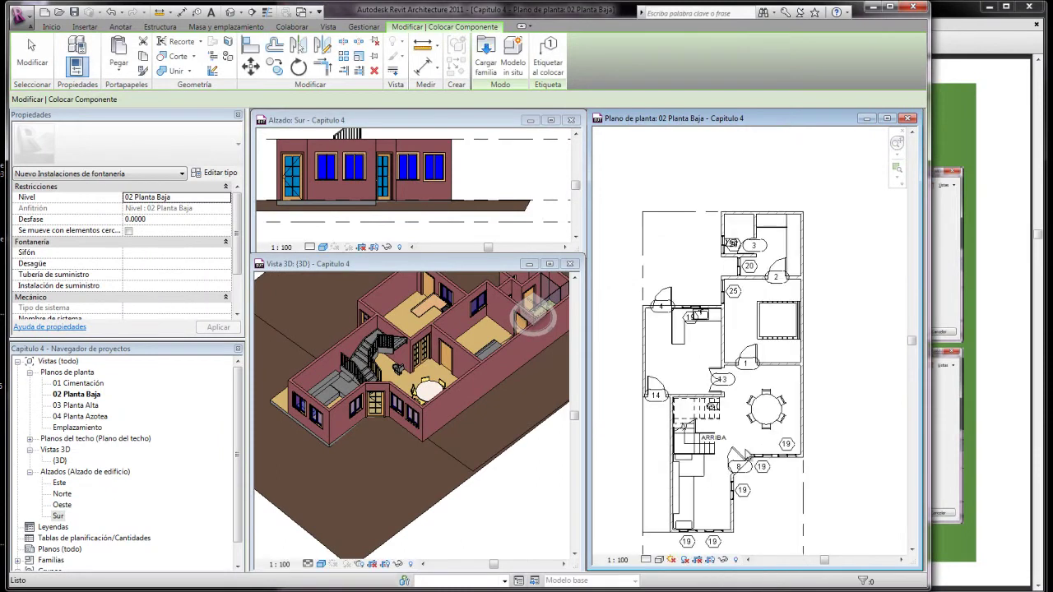
- Flip the Cubeta de ducha - Desagüe axial shower tray and place it in the bathroom's top corner by room tag 3
scroll(744, 280, up, 4)
scroll(751, 251, up, 2)
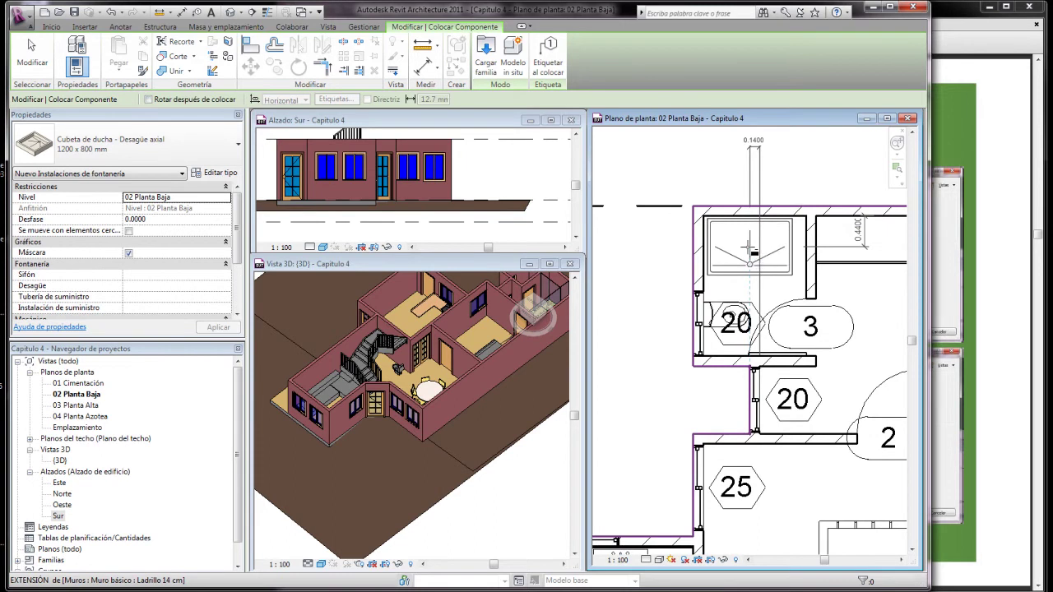
key(space)
key(space)
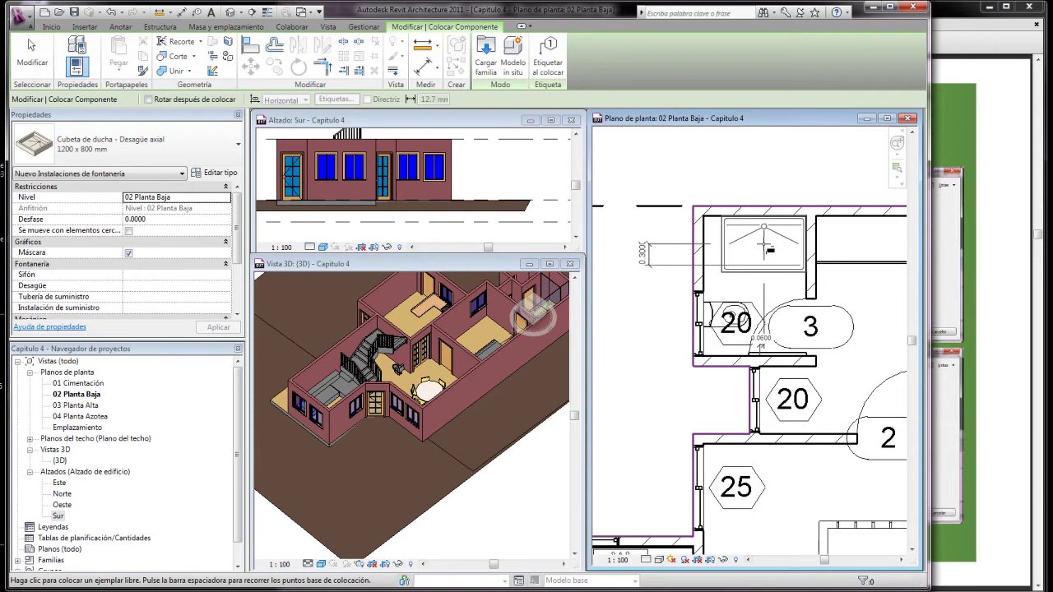
click(766, 248)
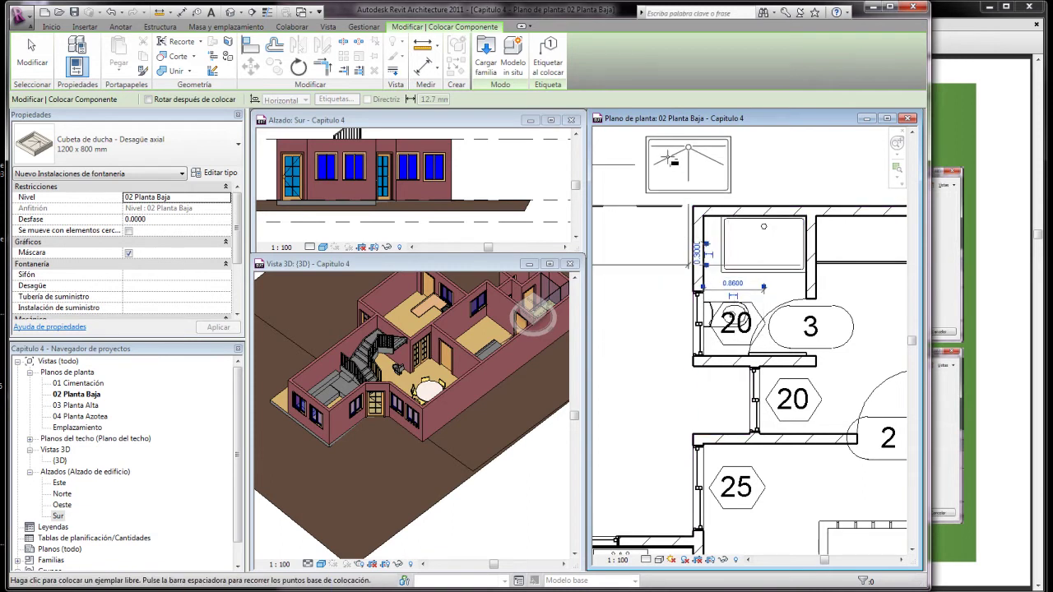
- Finish placing shower trays and return to the plan view
click(32, 51)
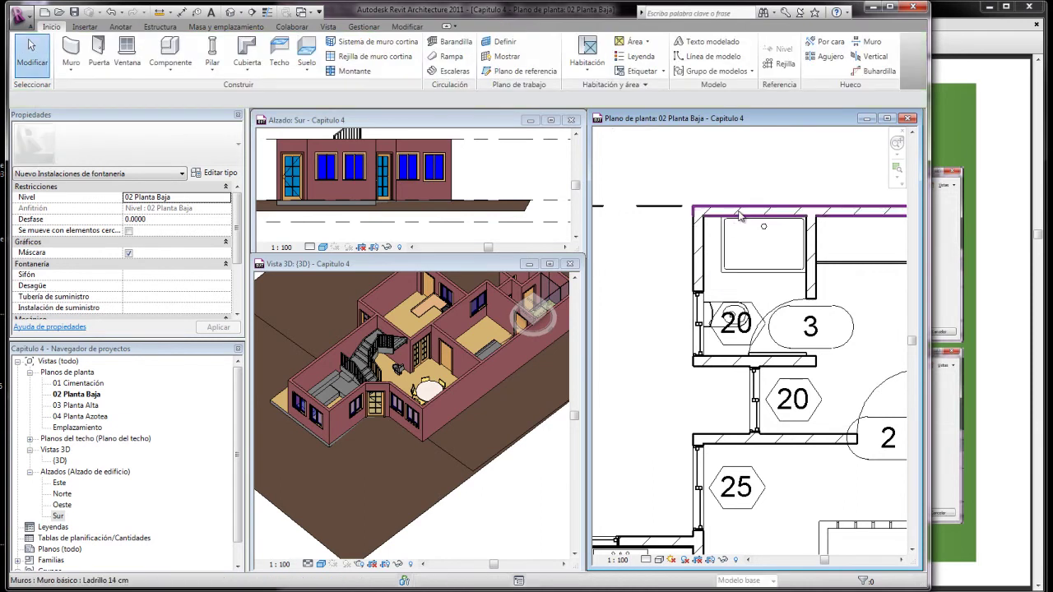
scroll(767, 197, down, 2)
scroll(766, 197, down, 2)
scroll(771, 288, up, 3)
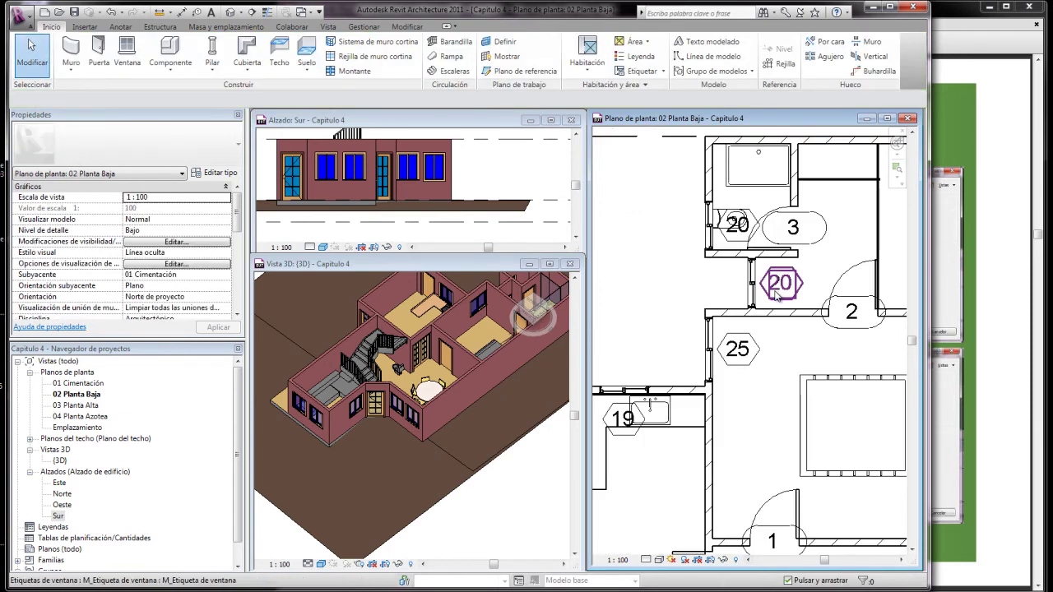
- Browse Mobiliario > Doméstico > baño > Fregaderos y lavabos and choose Fregadero de baño moderno - Estante (1)
click(171, 51)
click(486, 58)
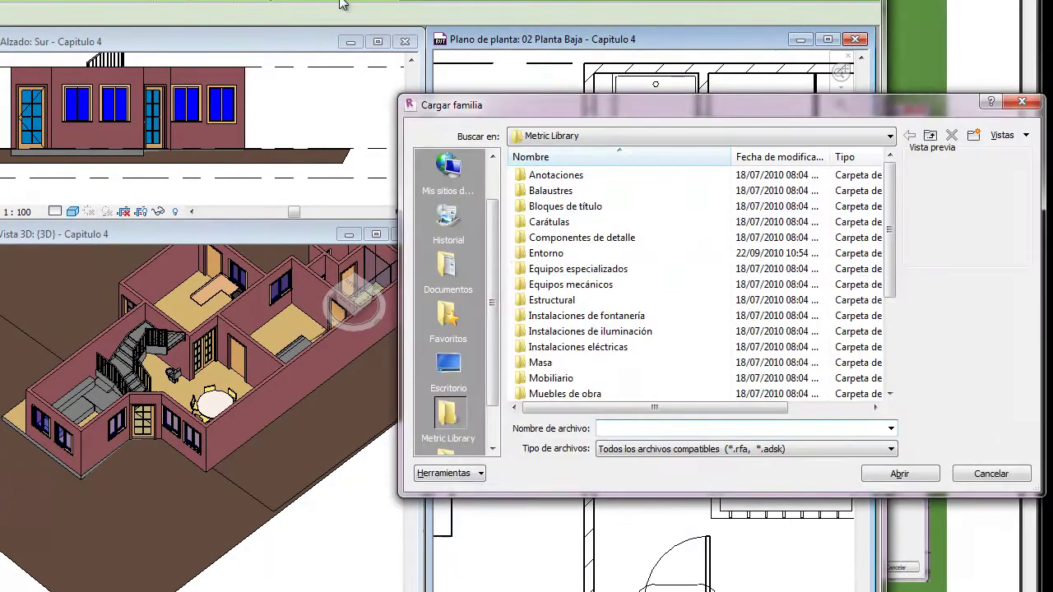
double_click(518, 378)
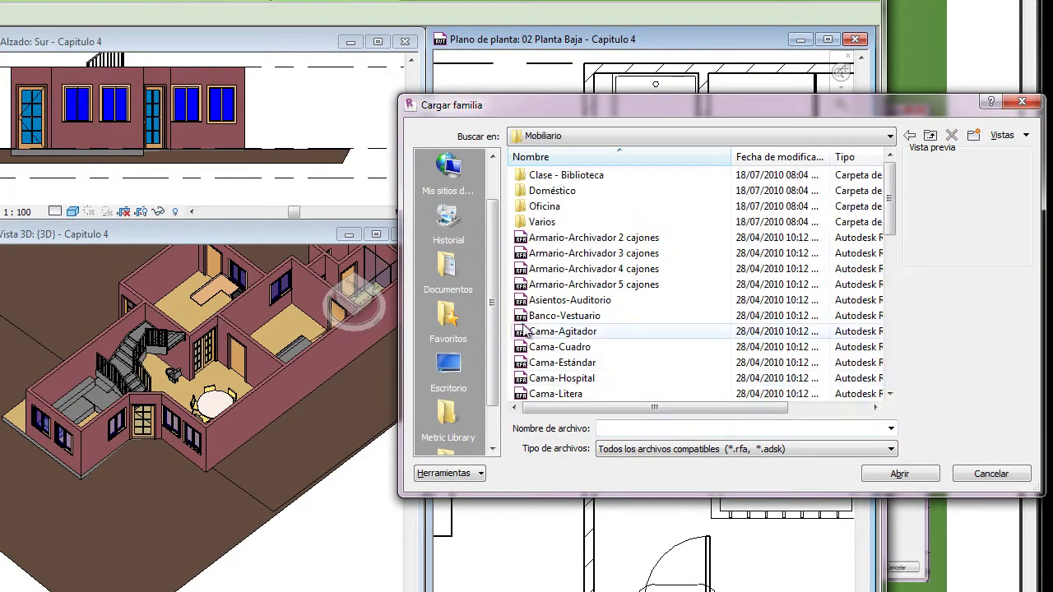
double_click(523, 192)
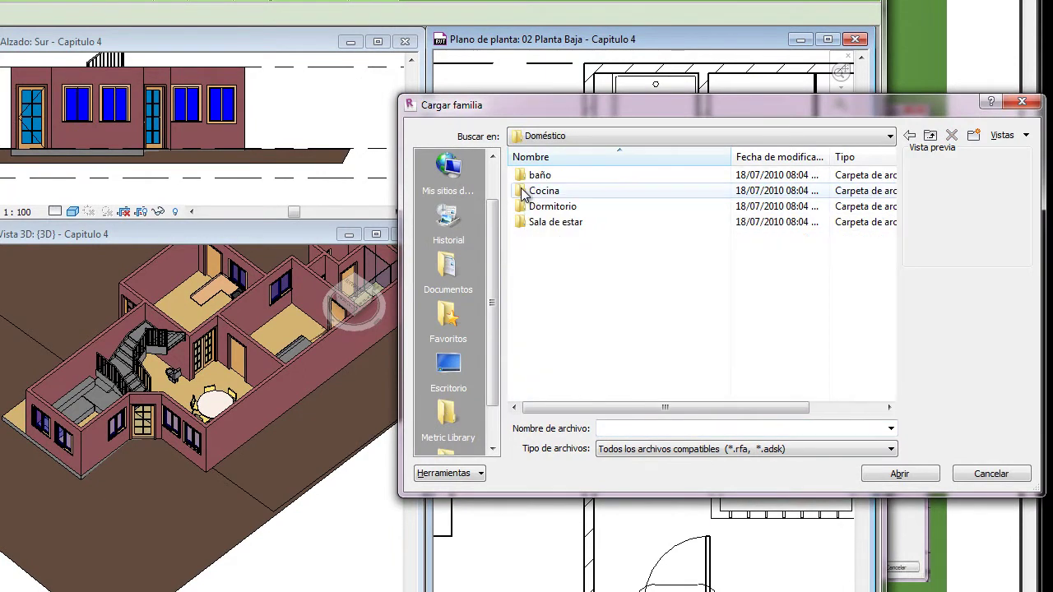
double_click(521, 176)
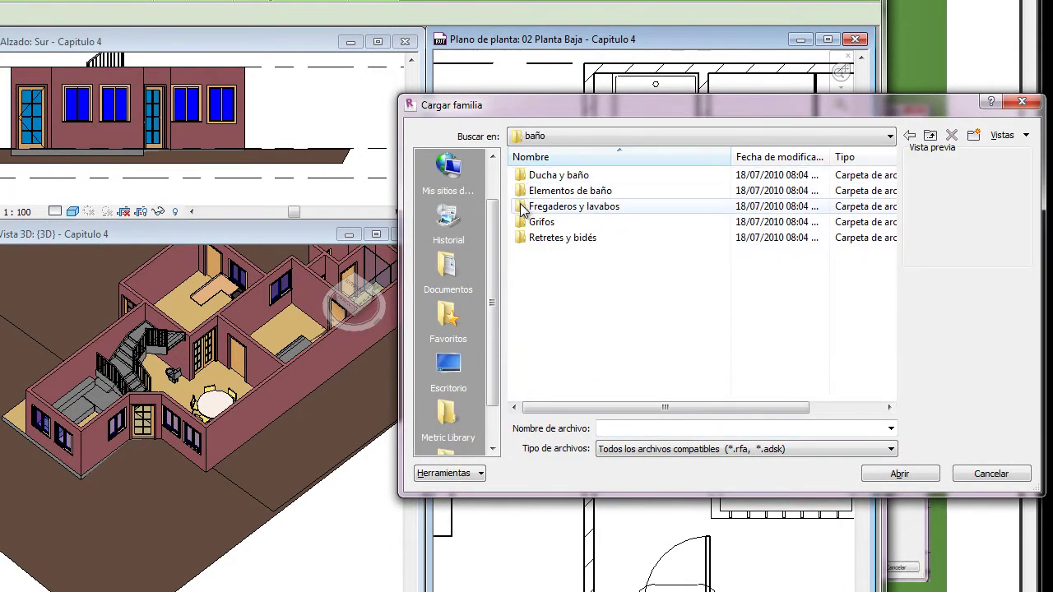
double_click(521, 206)
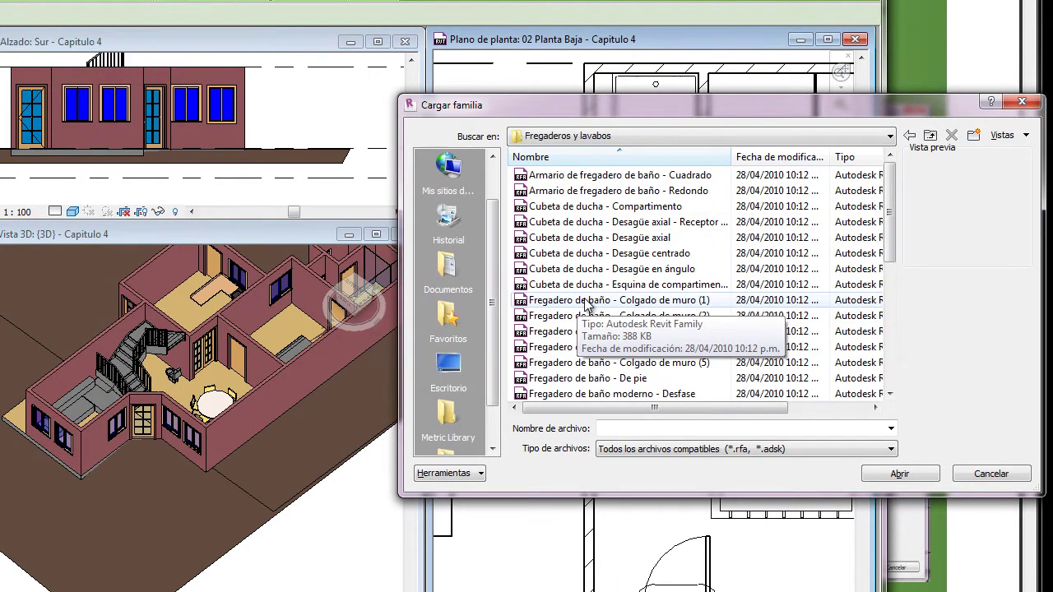
click(587, 301)
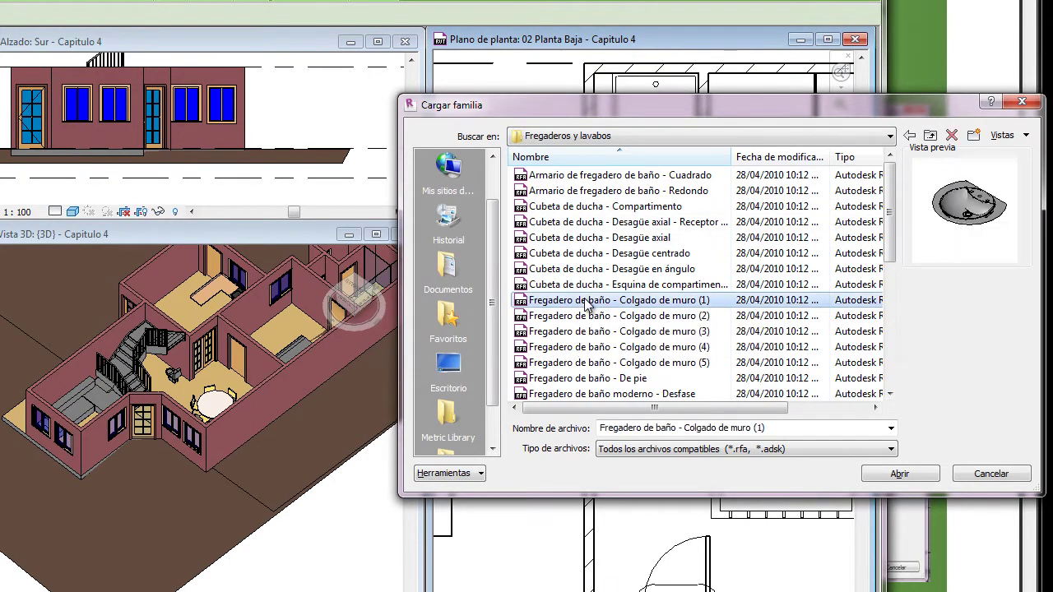
key(Down)
key(Down)
key(Down)
key(Down)
key(Down)
key(Down)
key(Down)
key(Down)
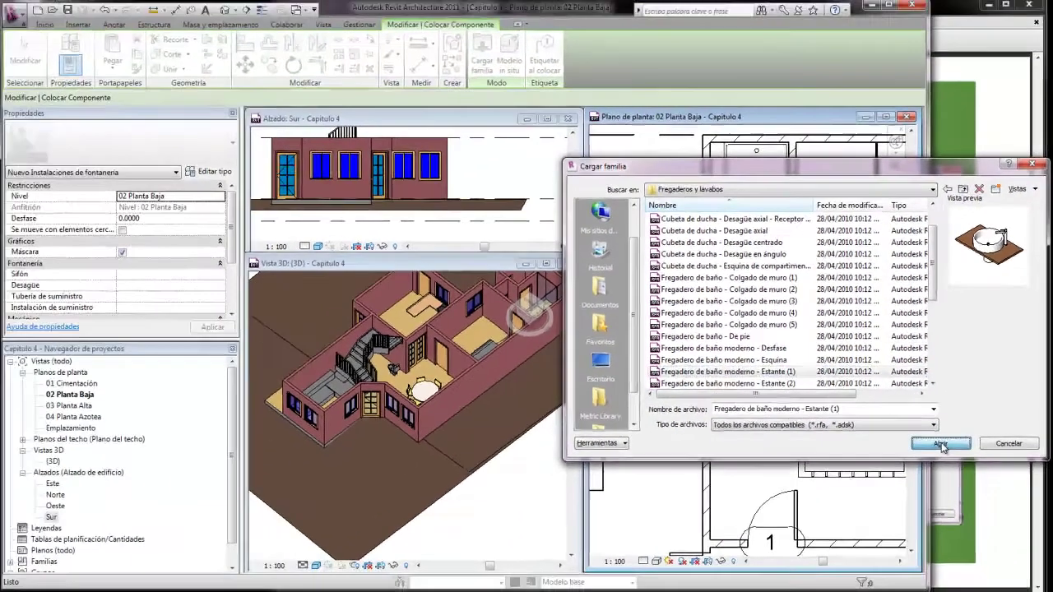
- Load the Fregadero de baño moderno - Estante (1) sink and place it against the stair-side wall
click(940, 444)
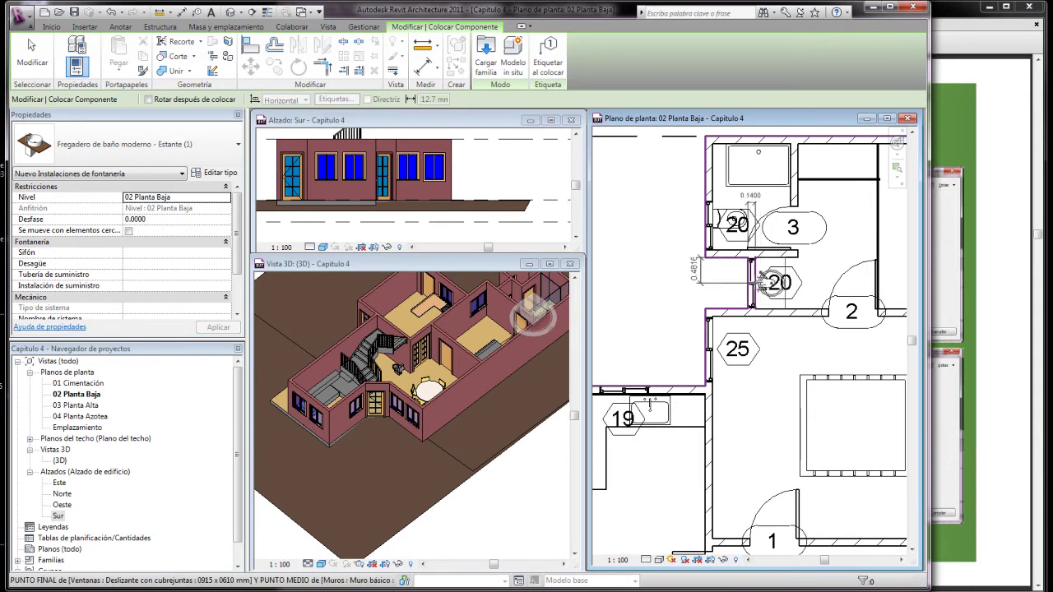
scroll(751, 300, down, 2)
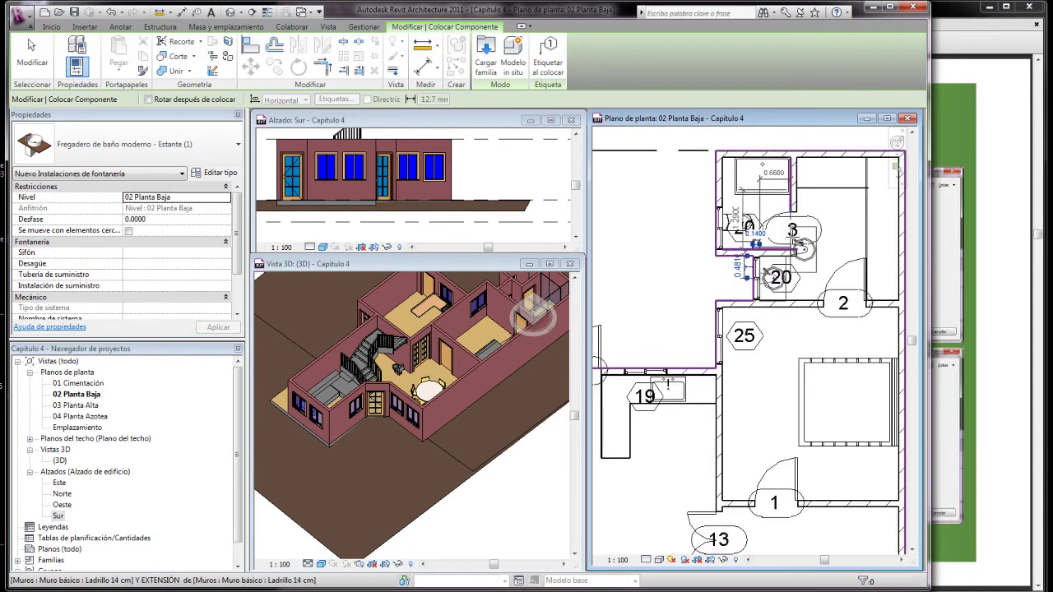
scroll(751, 329, down, 2)
scroll(727, 436, up, 3)
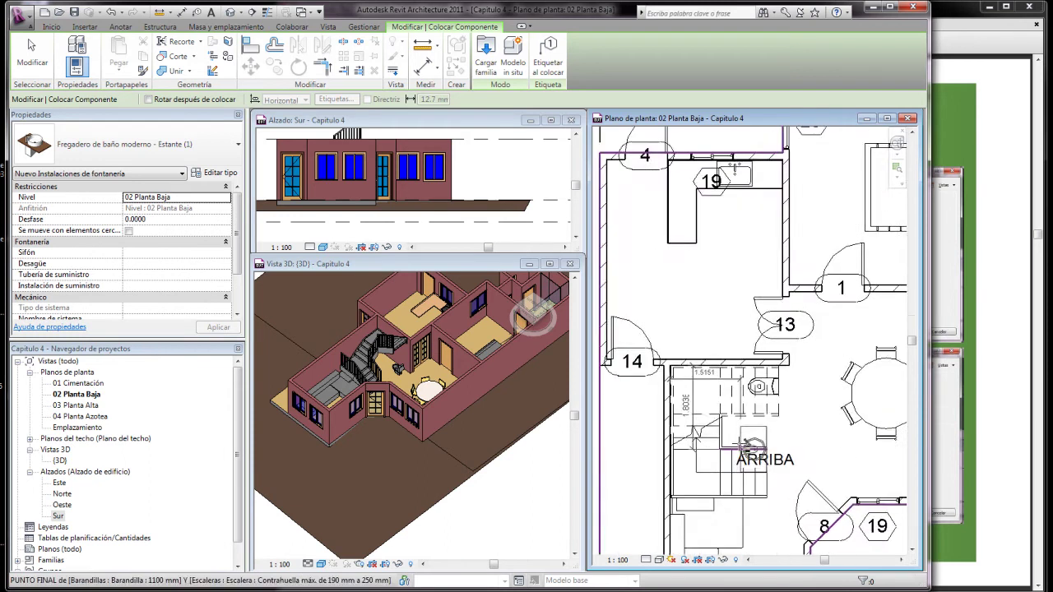
scroll(727, 436, up, 2)
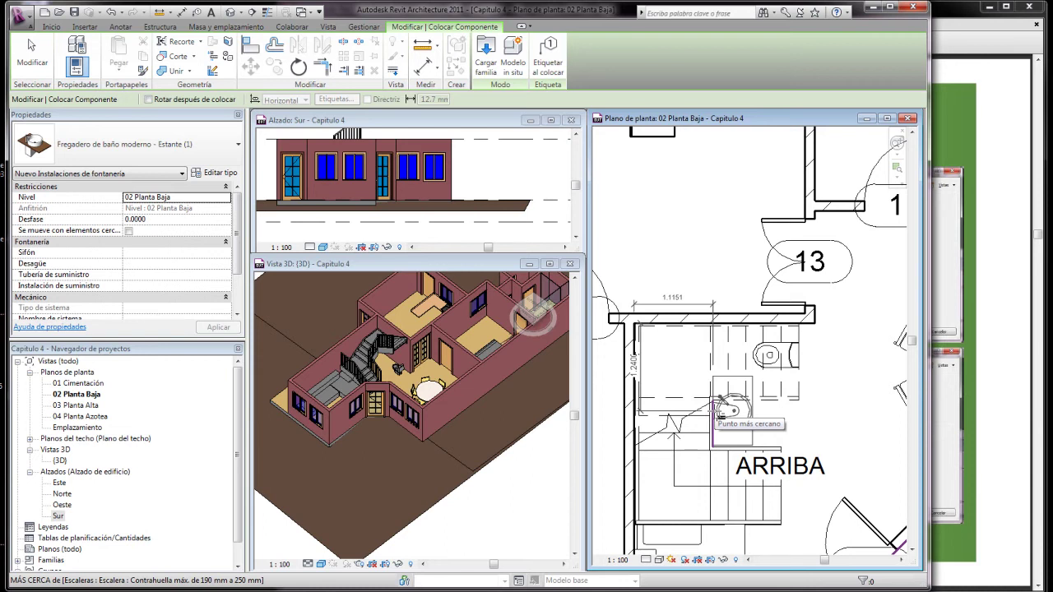
scroll(720, 414, down, 1)
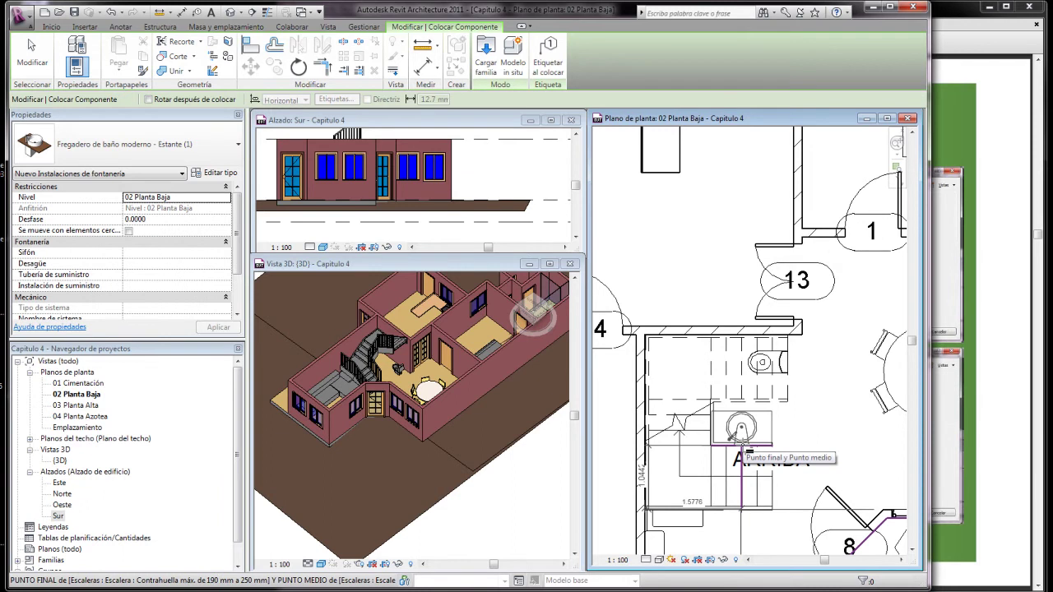
click(745, 448)
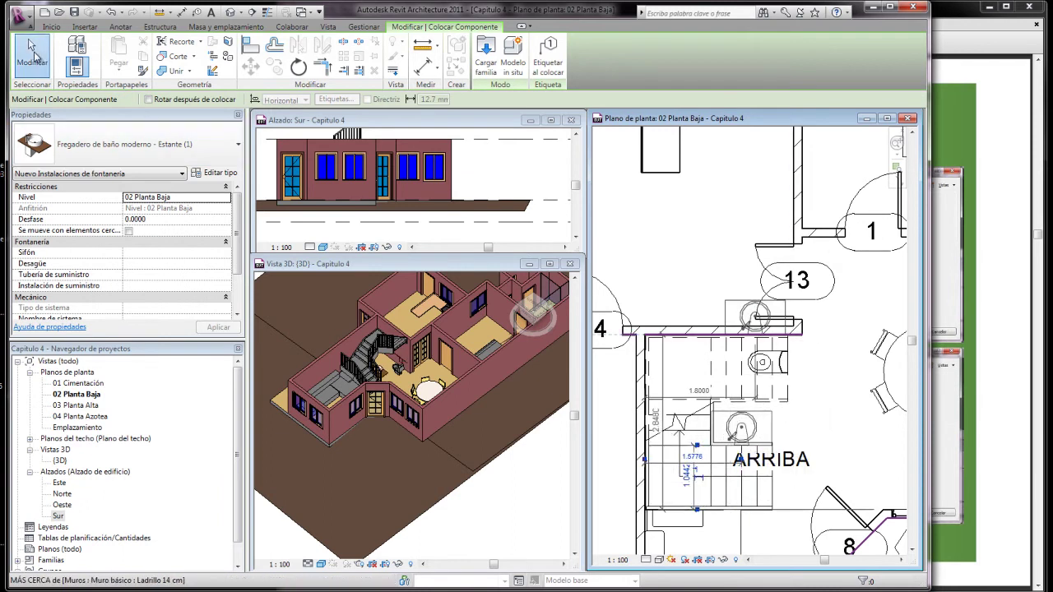
key(Escape)
key(Escape)
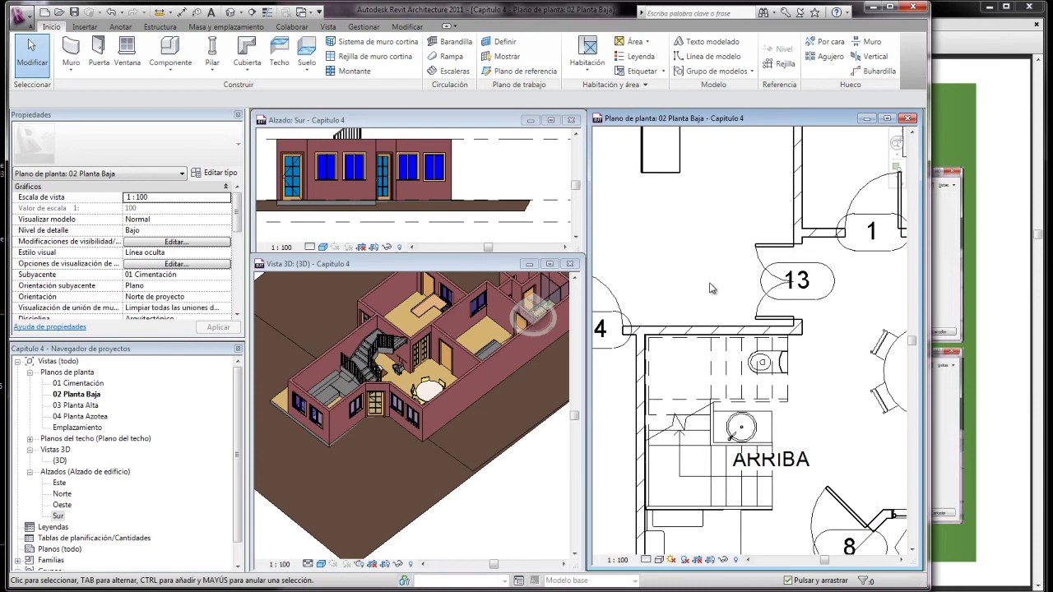
- Choose the Muro básico Ladrillo 14 cm wall type and draw the first wall down from the existing corner
click(71, 49)
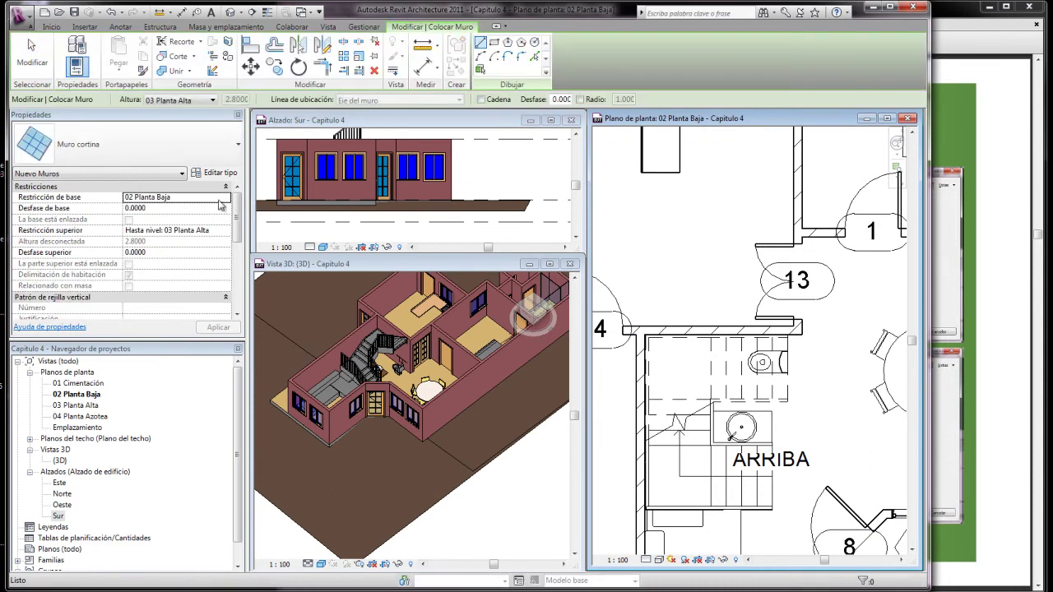
click(236, 146)
scroll(164, 213, up, 1)
click(56, 296)
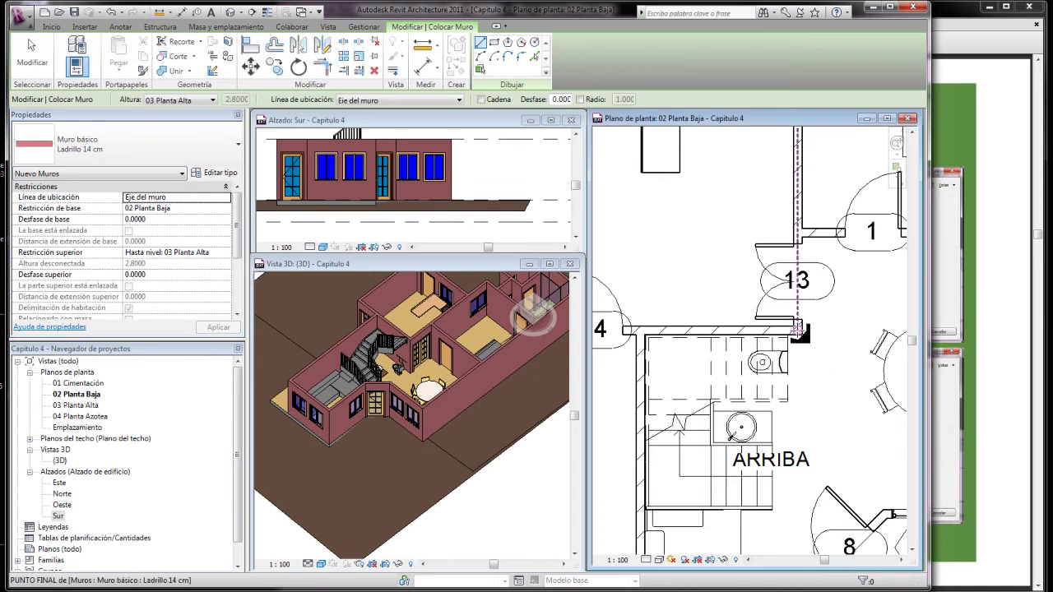
click(797, 331)
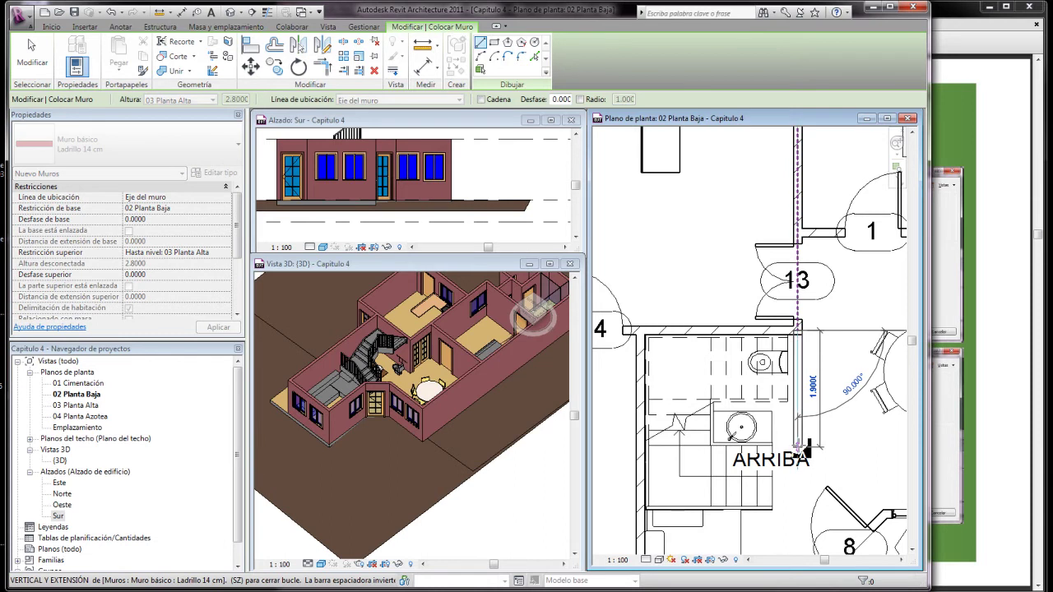
click(804, 449)
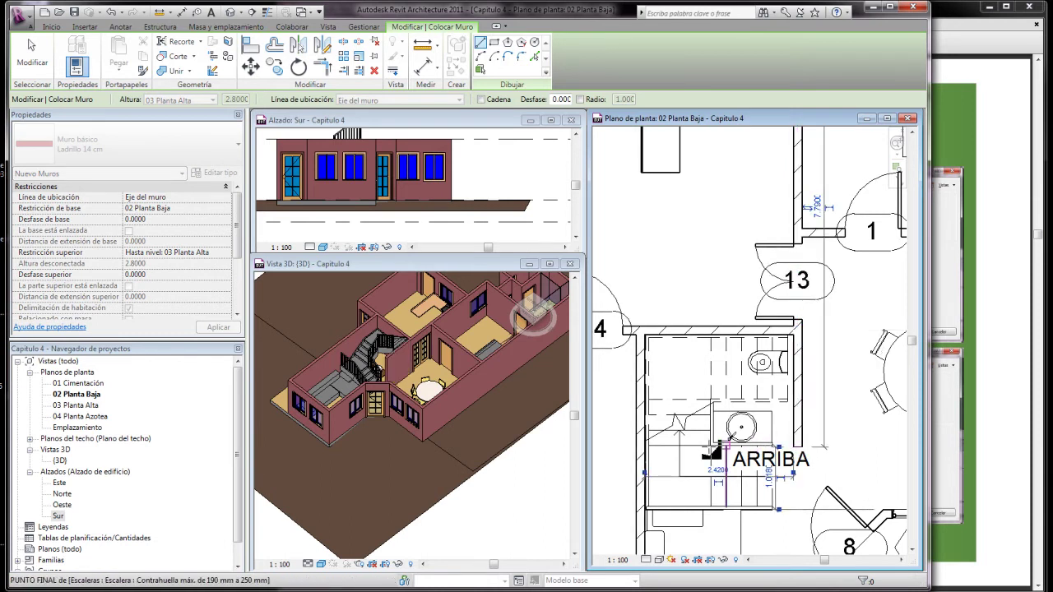
- Draw a horizontal wall along the stair edge and a vertical wall up to the back wall
scroll(713, 449, up, 2)
scroll(715, 444, up, 2)
scroll(716, 443, up, 2)
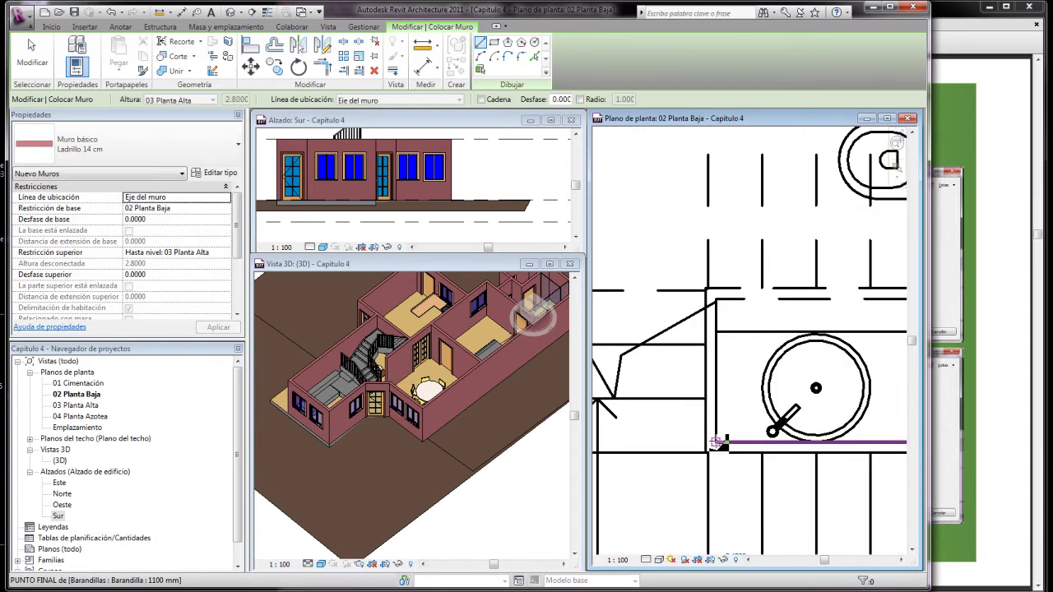
scroll(695, 428, down, 2)
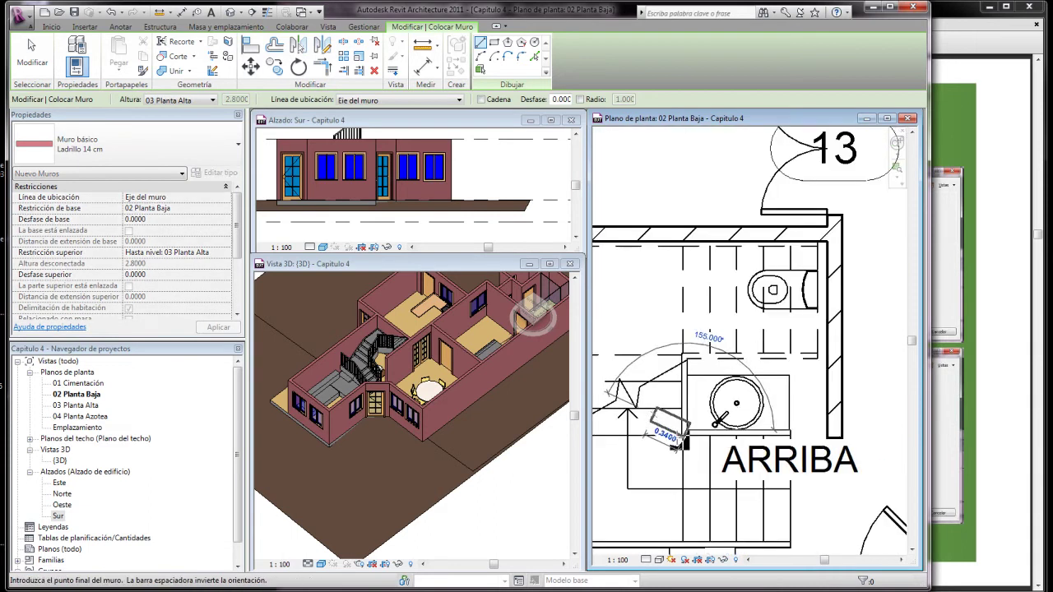
click(833, 430)
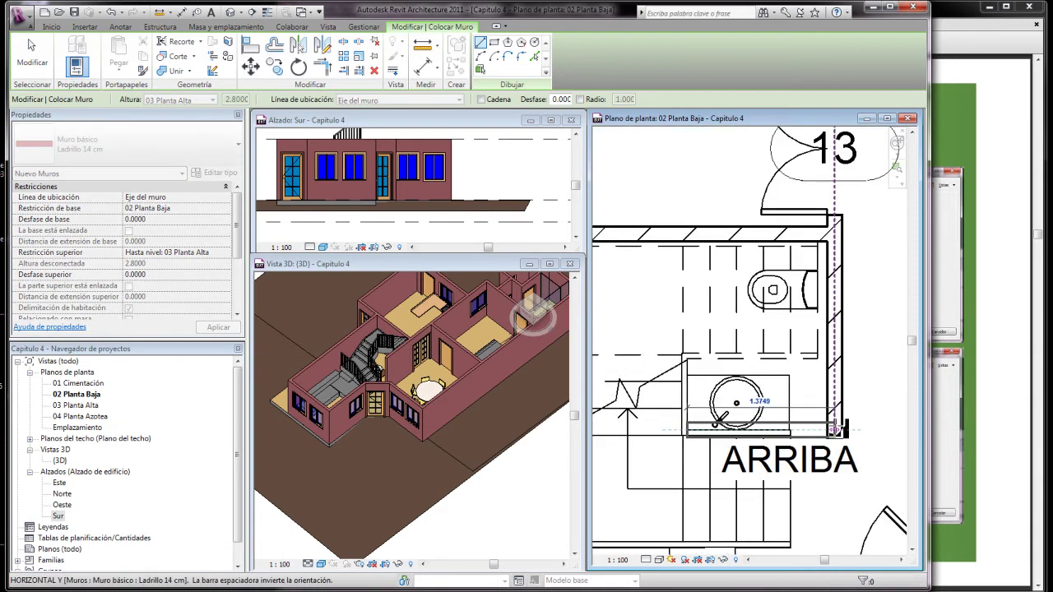
click(685, 429)
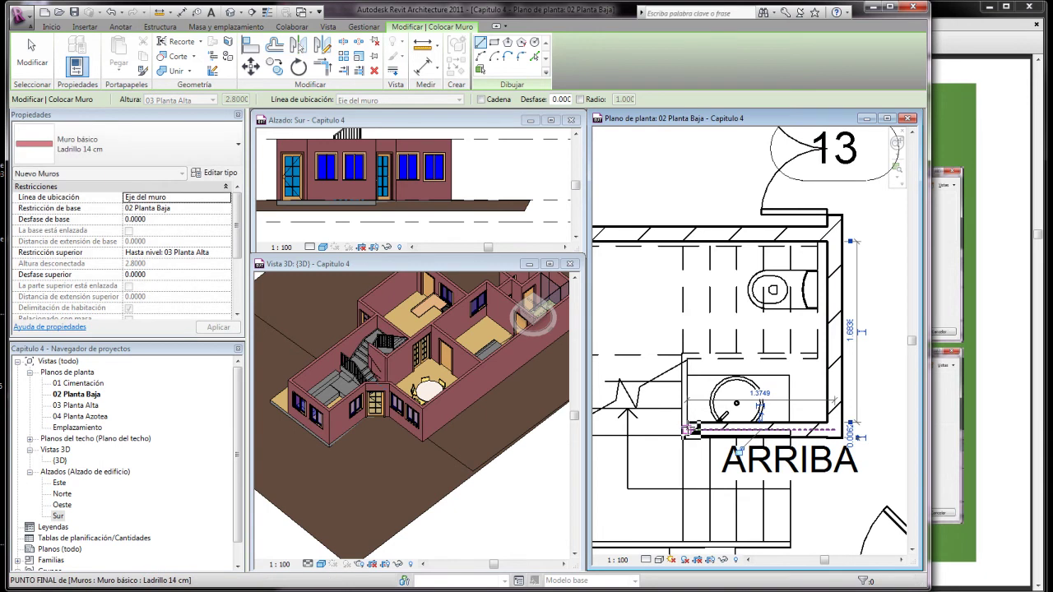
click(689, 428)
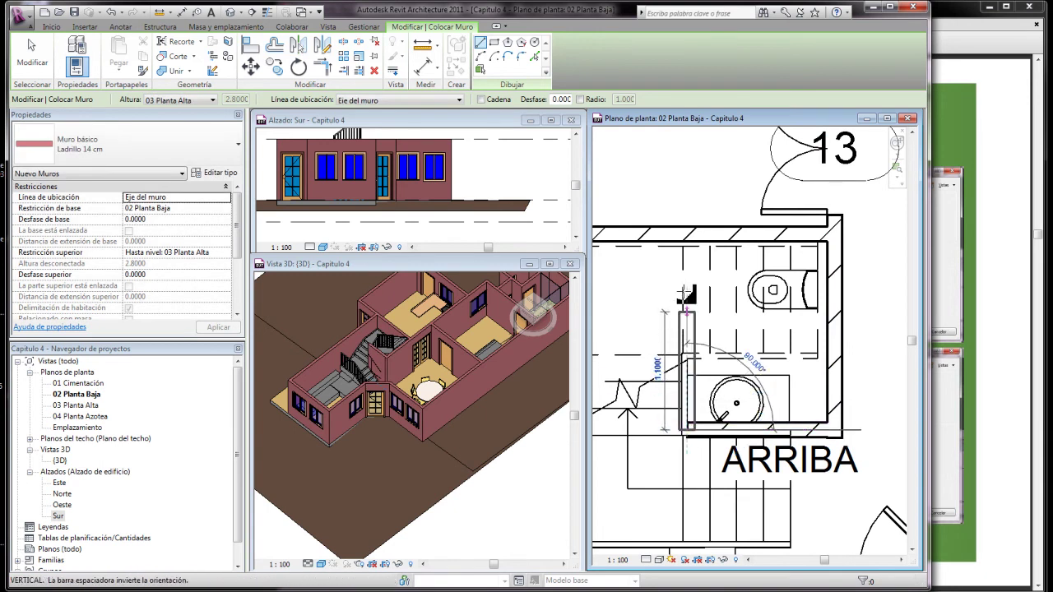
click(690, 235)
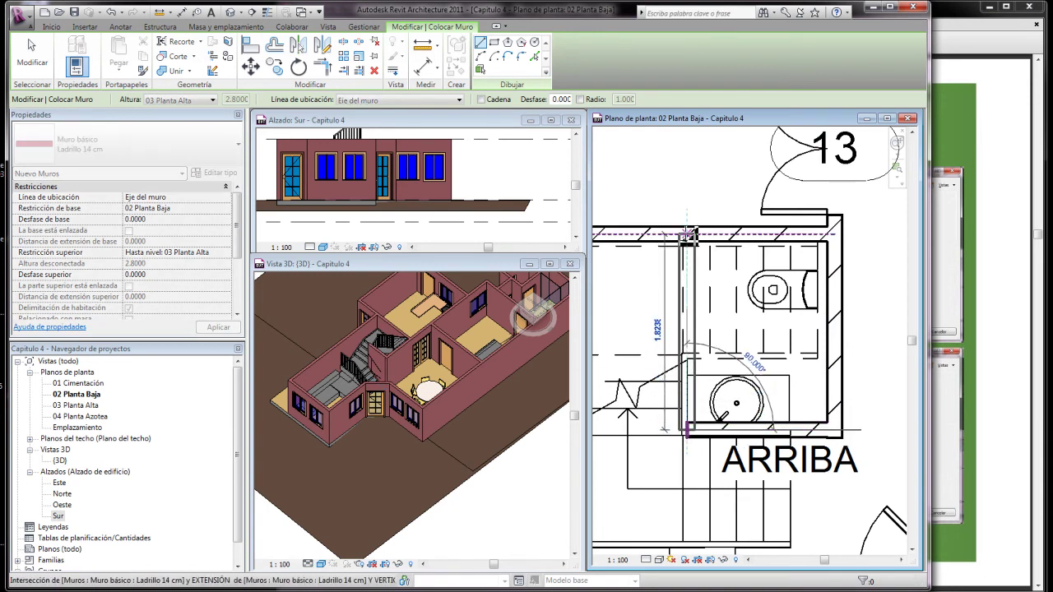
click(673, 244)
scroll(673, 245, down, 1)
scroll(673, 245, down, 1)
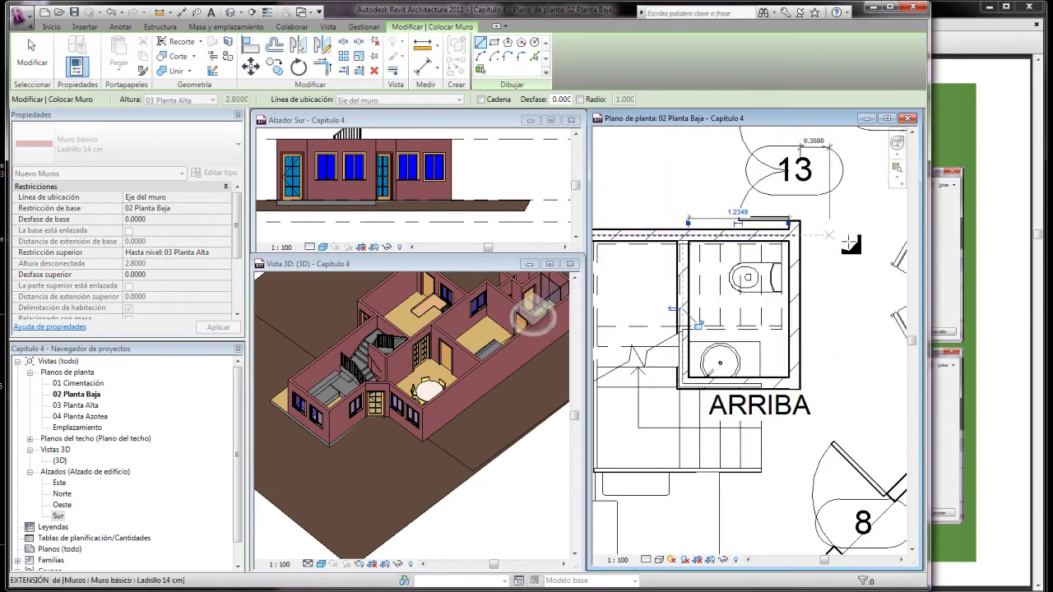
key(Escape)
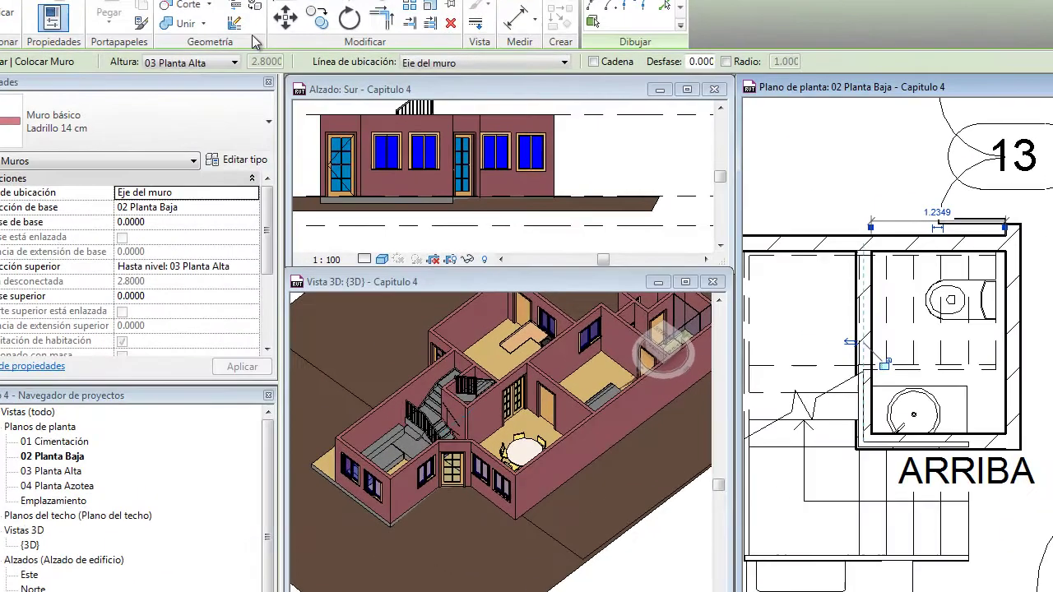
- Rotate the WC con cisterna (2) toilet by 90°
click(23, 4)
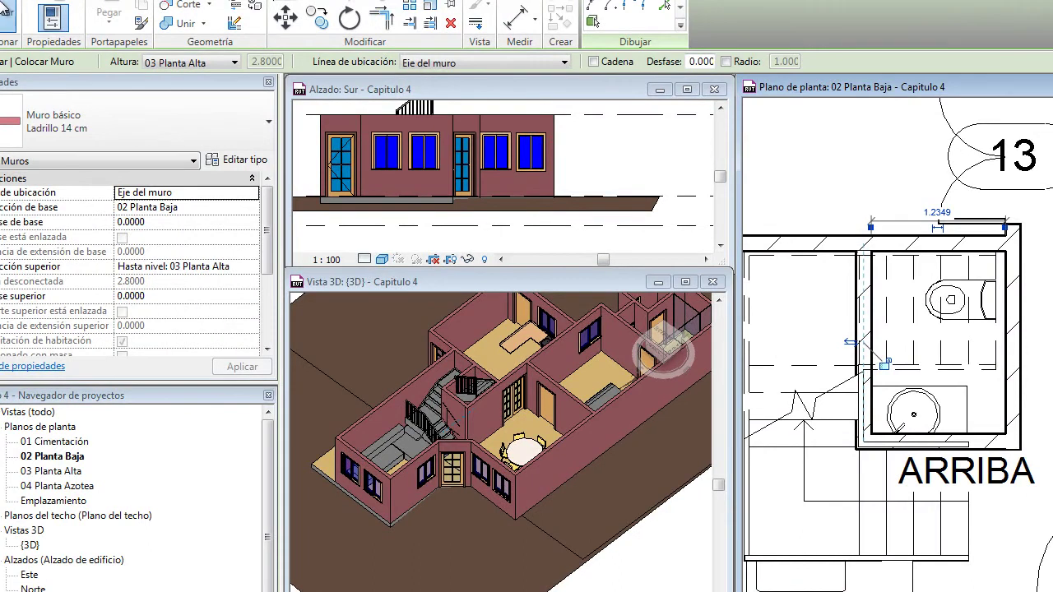
click(957, 323)
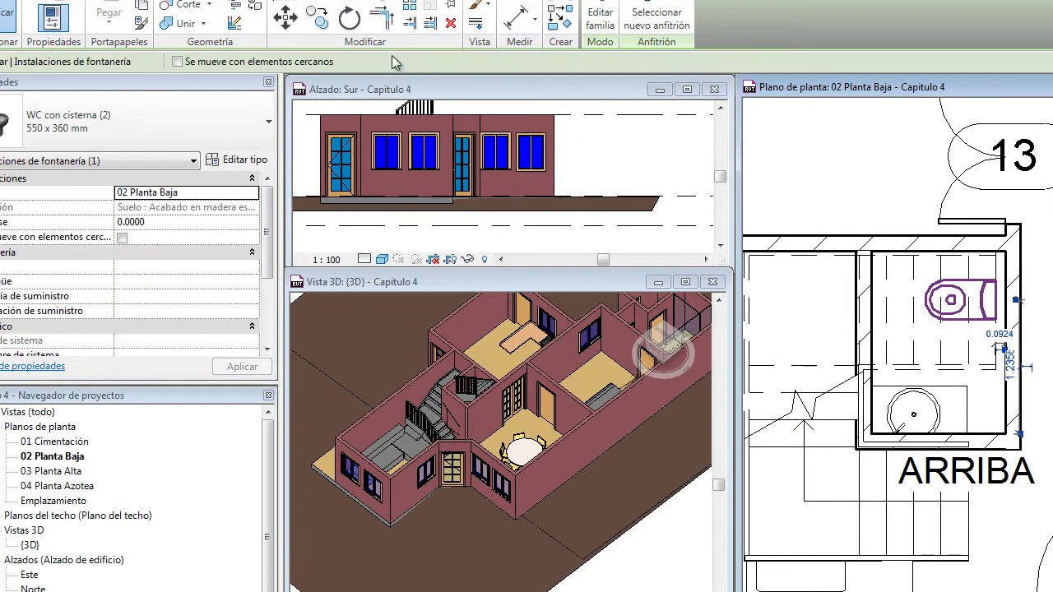
click(349, 18)
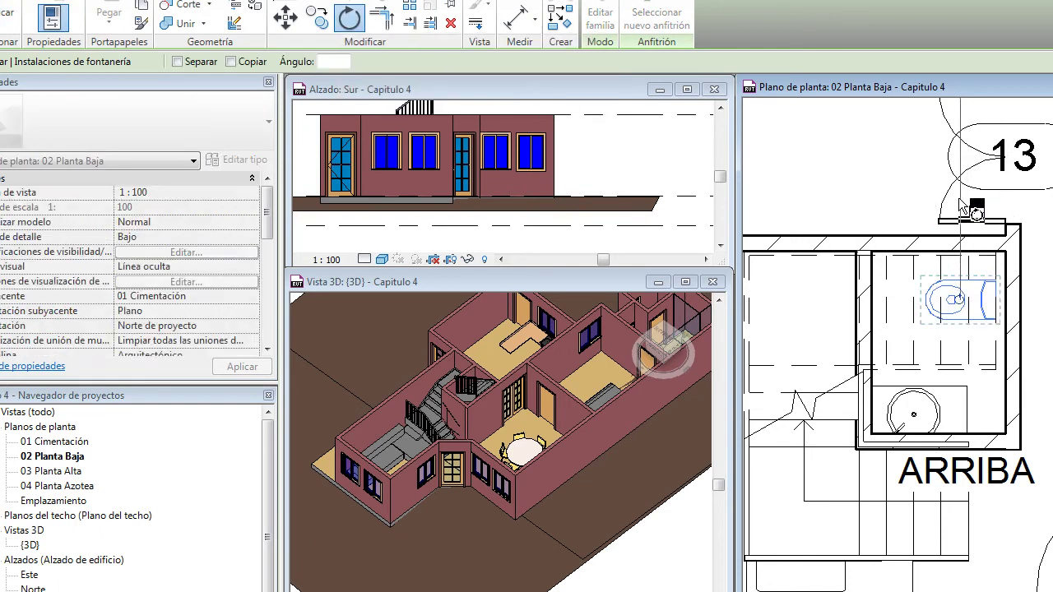
scroll(958, 198, down, 2)
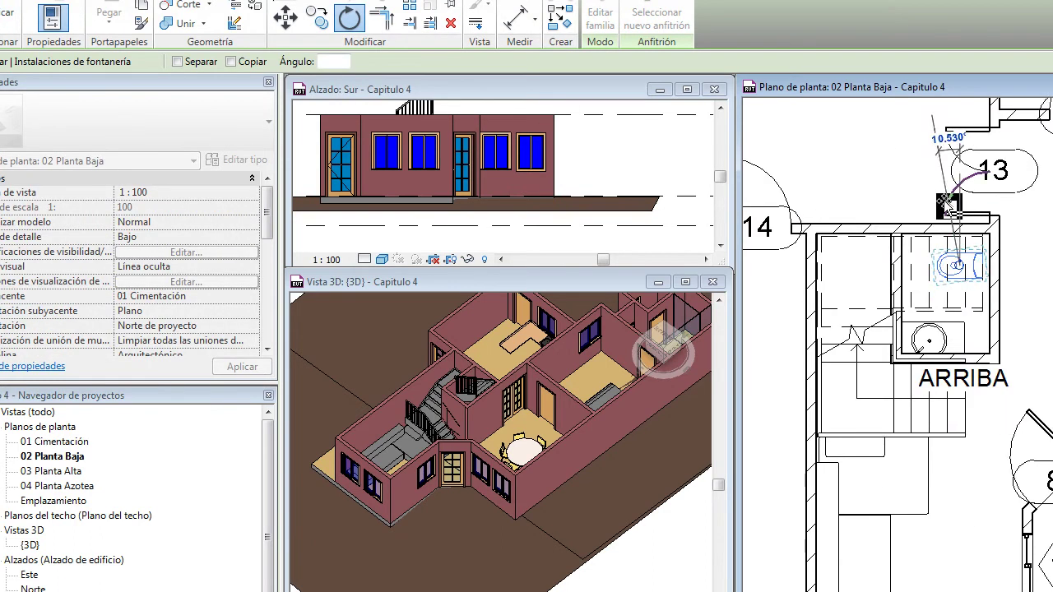
click(854, 272)
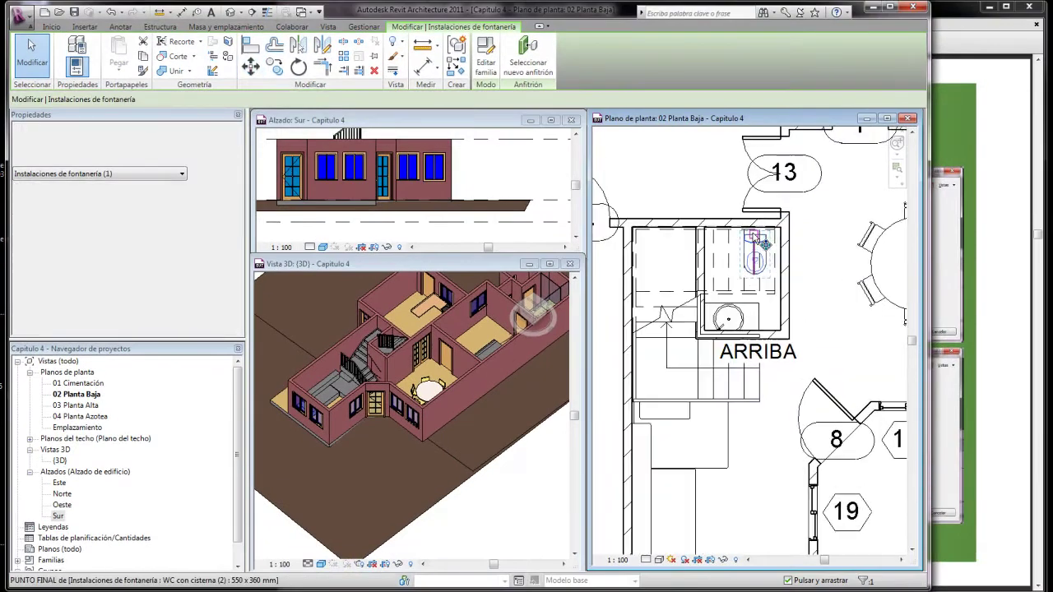
scroll(761, 241, up, 2)
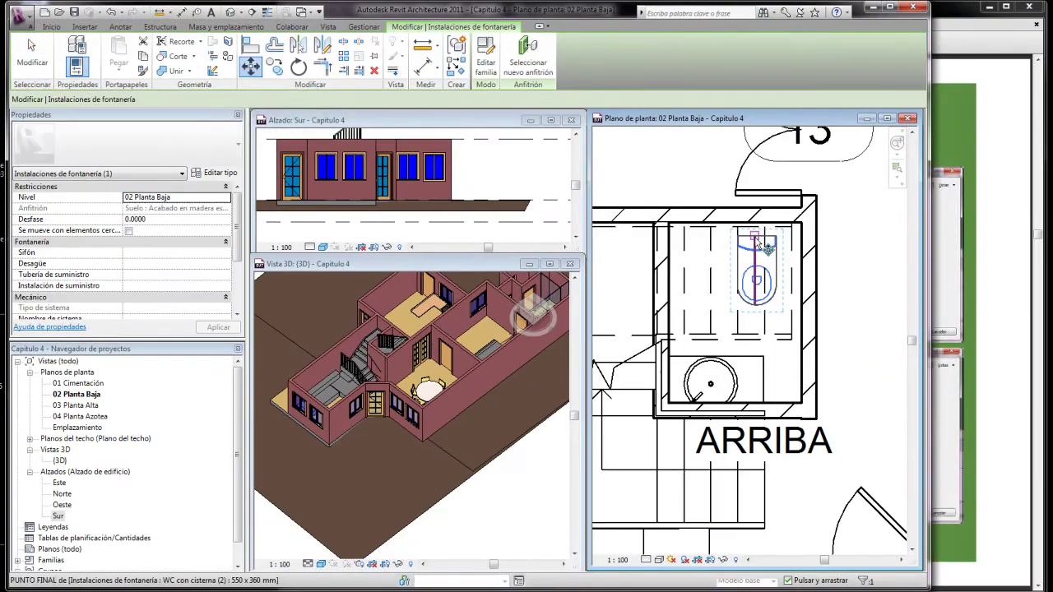
- Move the toilet with MV so it sits against the new room's top wall
key(m)
key(v)
click(765, 242)
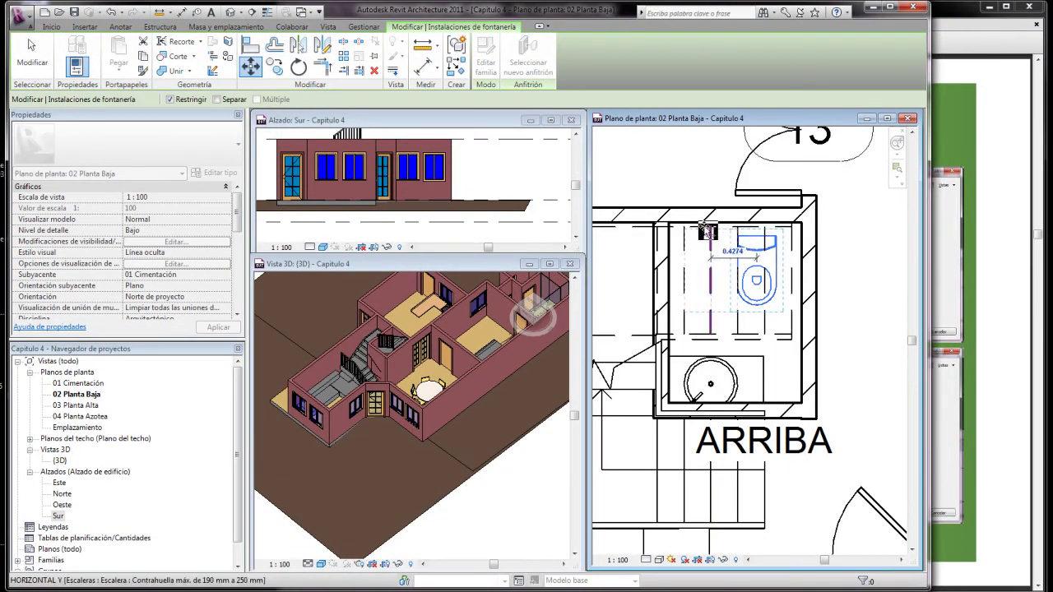
click(704, 227)
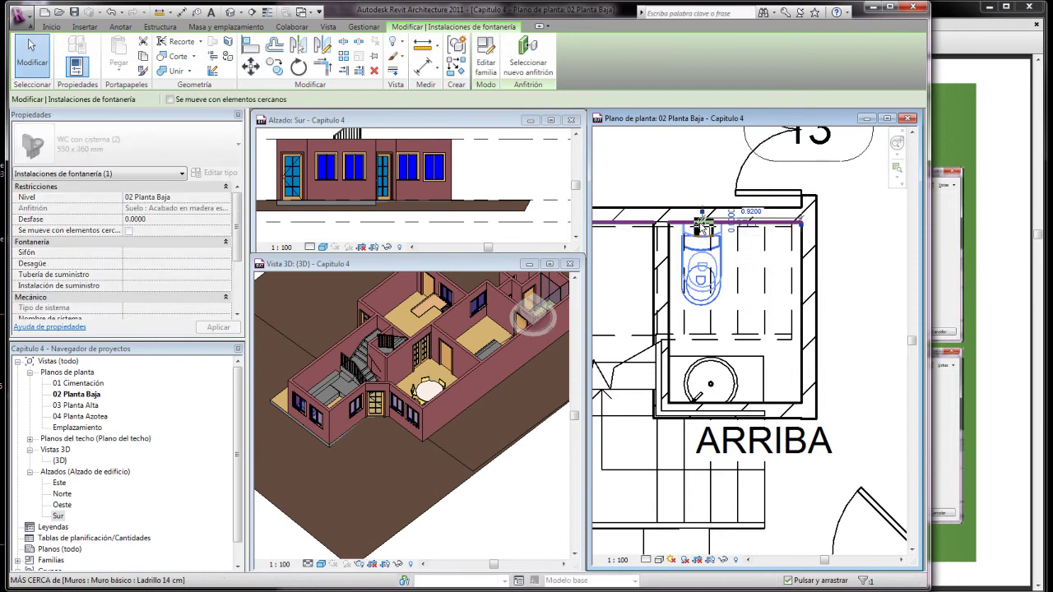
click(856, 255)
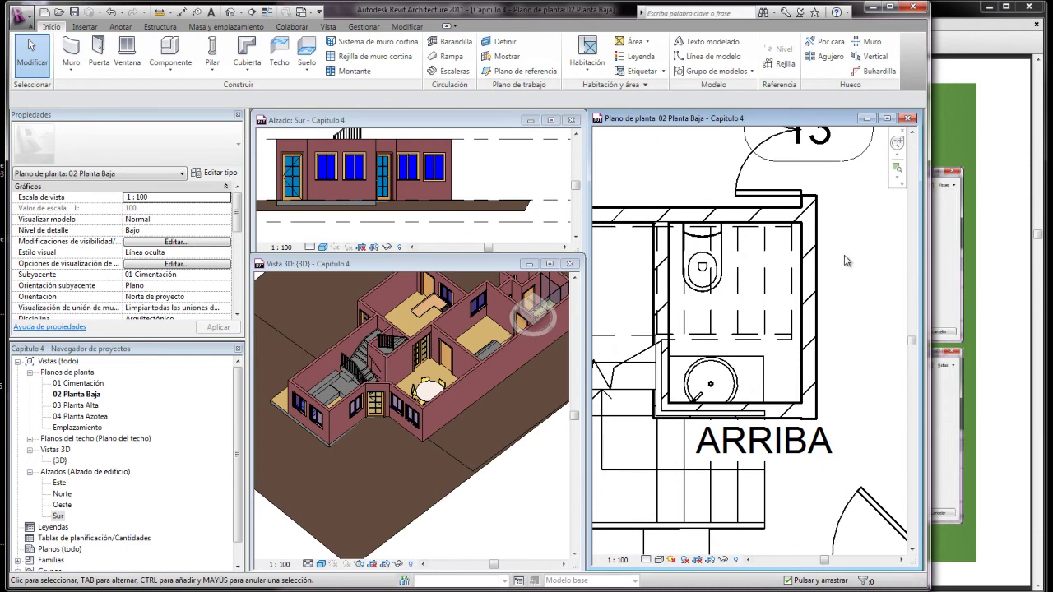
- Place a Simple-Cristal 2 0762 x 2134 mm door in the toilet wall and show its type properties
click(99, 50)
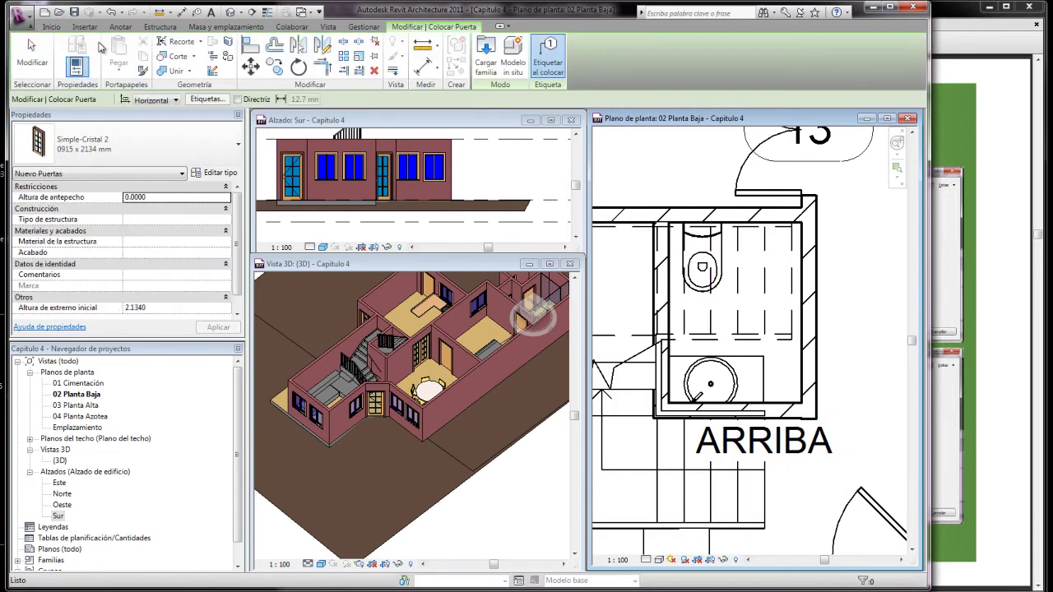
click(238, 145)
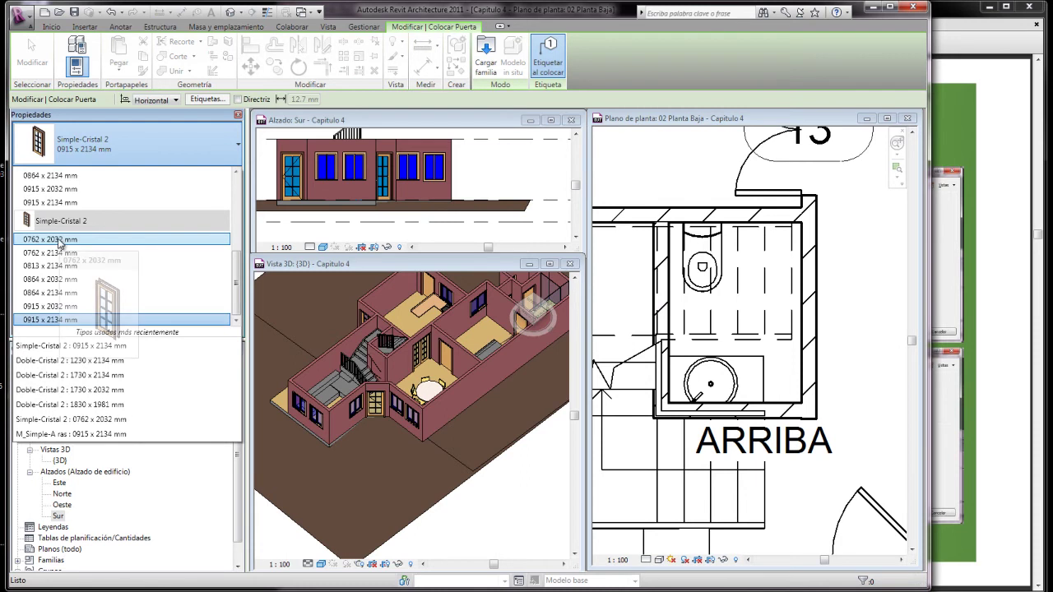
click(58, 252)
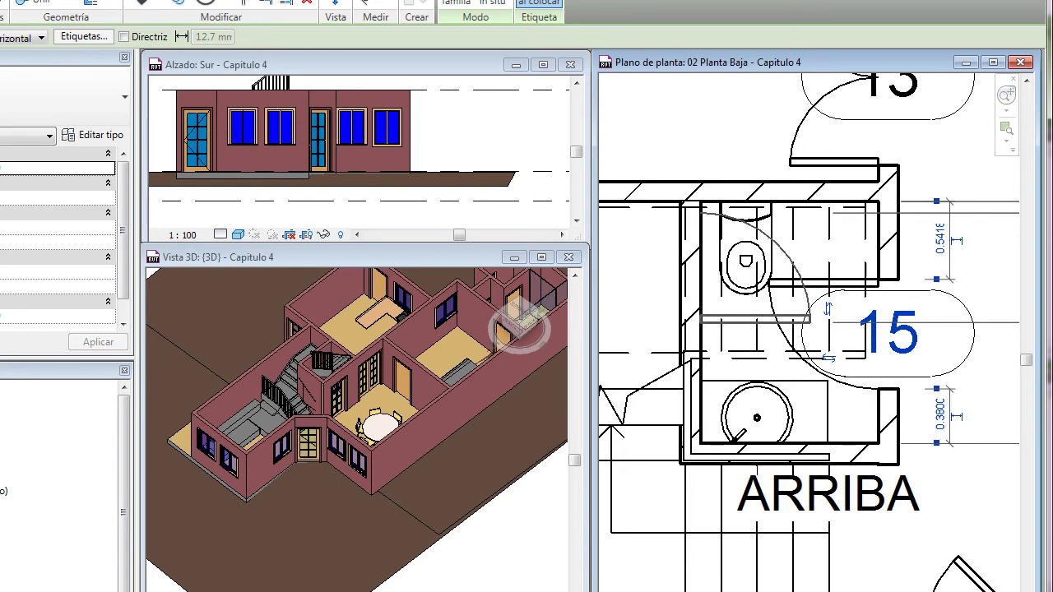
key(Escape)
key(Escape)
click(814, 288)
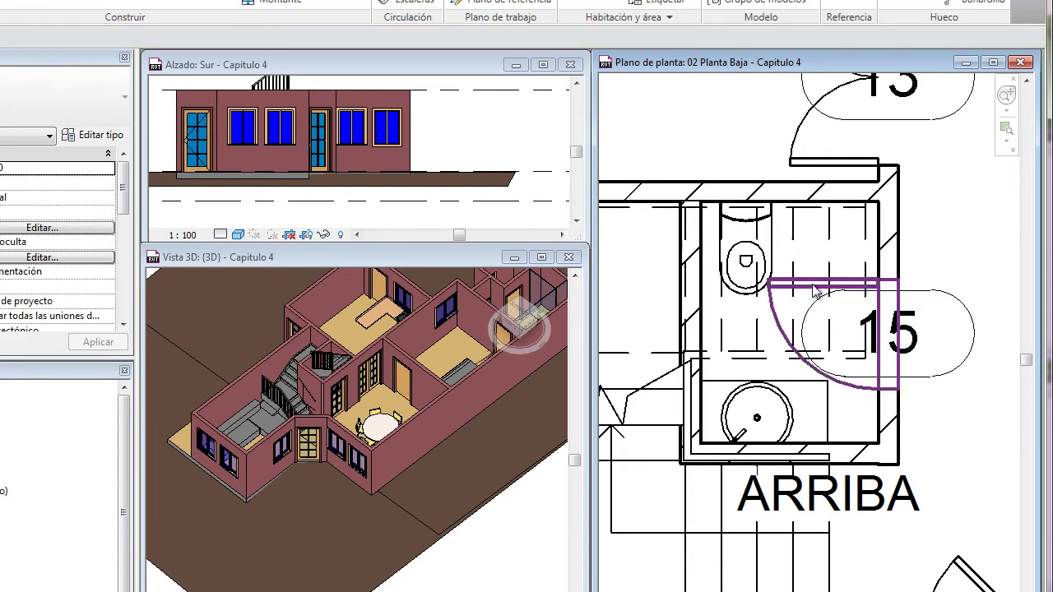
click(814, 292)
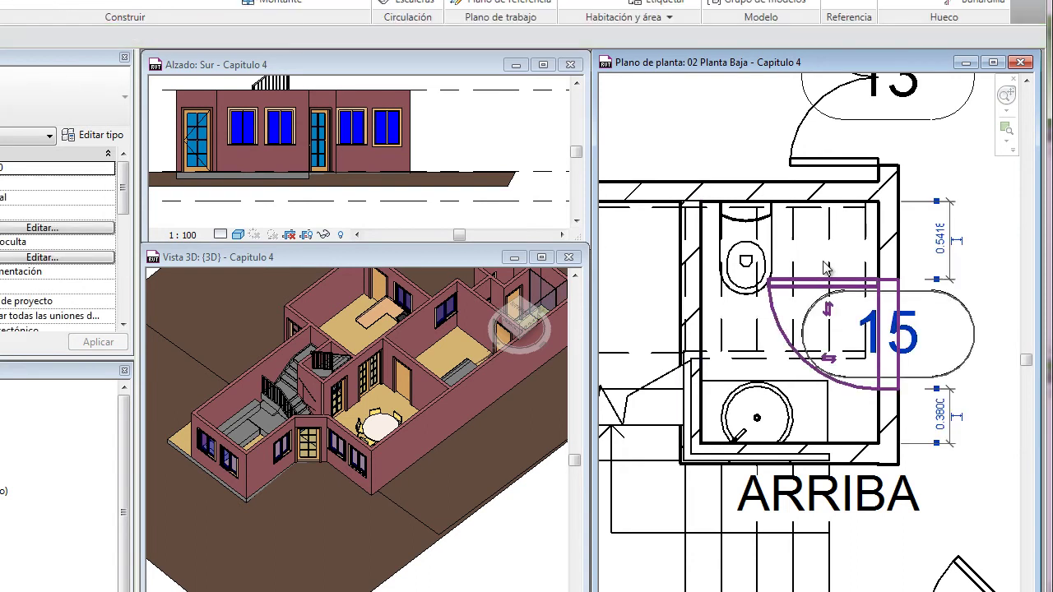
click(95, 136)
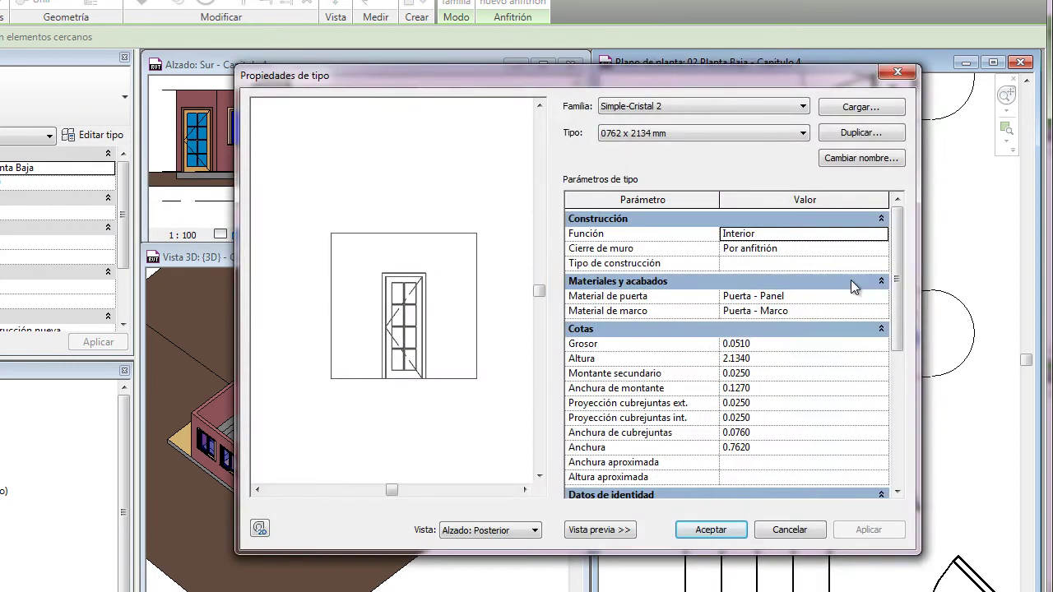
- Duplicate the door type as 0612 x 2134 mm 2 with Anchura set to 0.6120
click(852, 134)
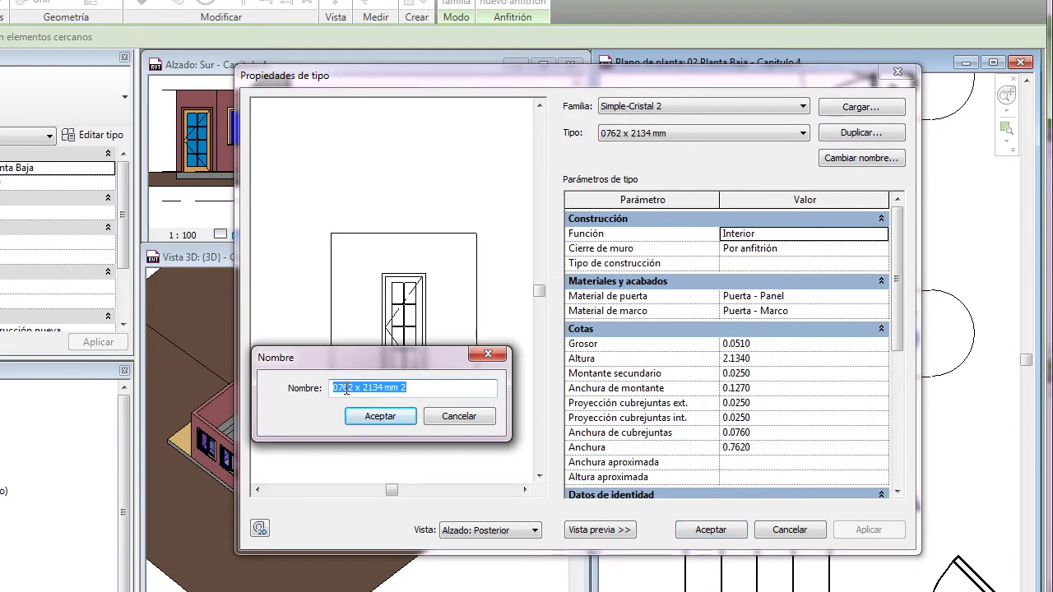
click(349, 387)
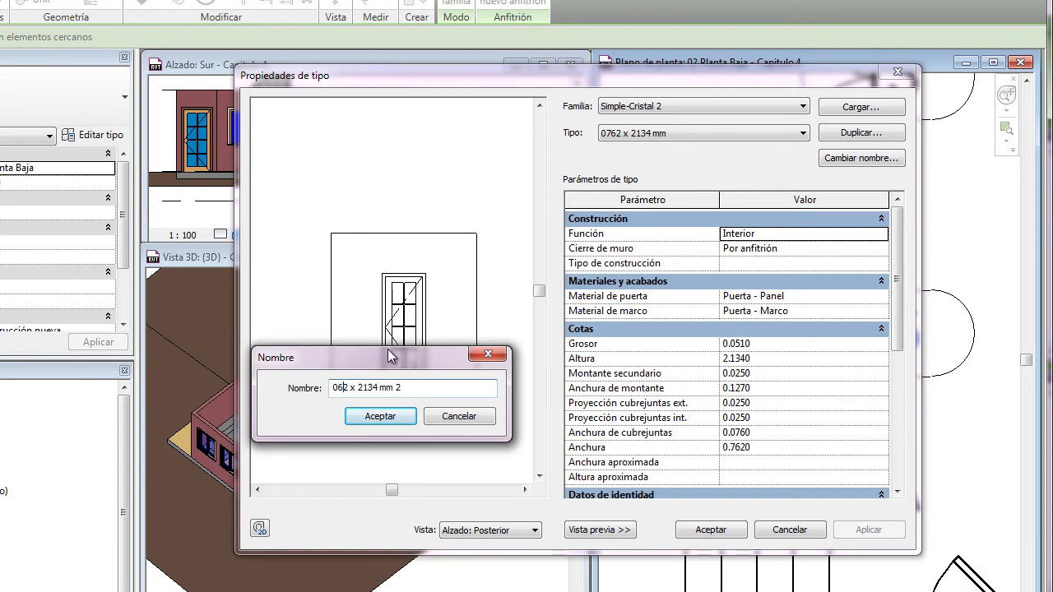
click(376, 413)
click(739, 447)
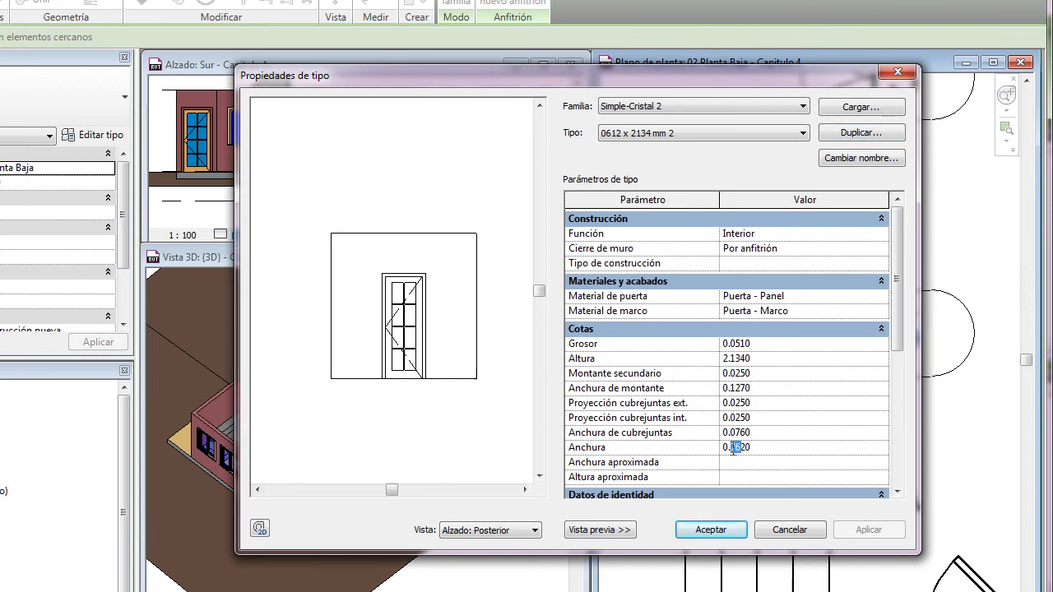
text(61)
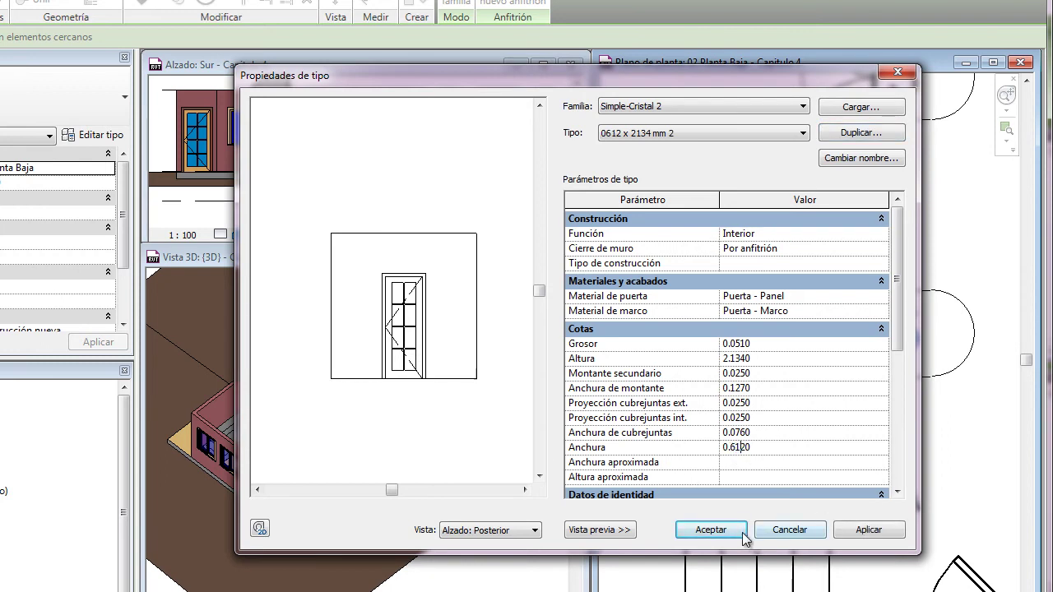
click(710, 530)
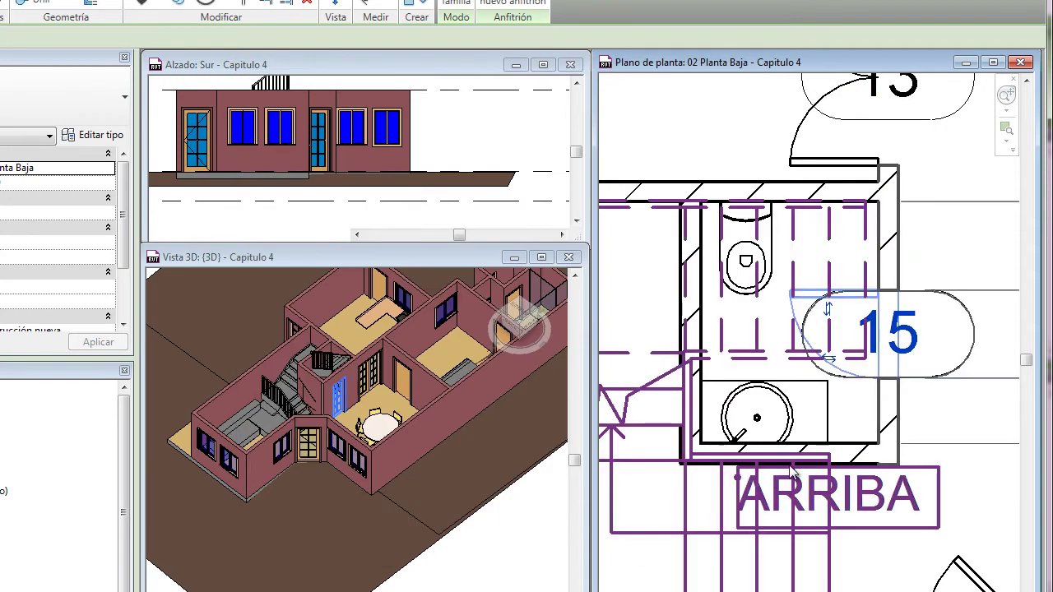
- Slide door 15 along its wall until it sits 0.611 m and 0.460 m from the wall ends
click(950, 246)
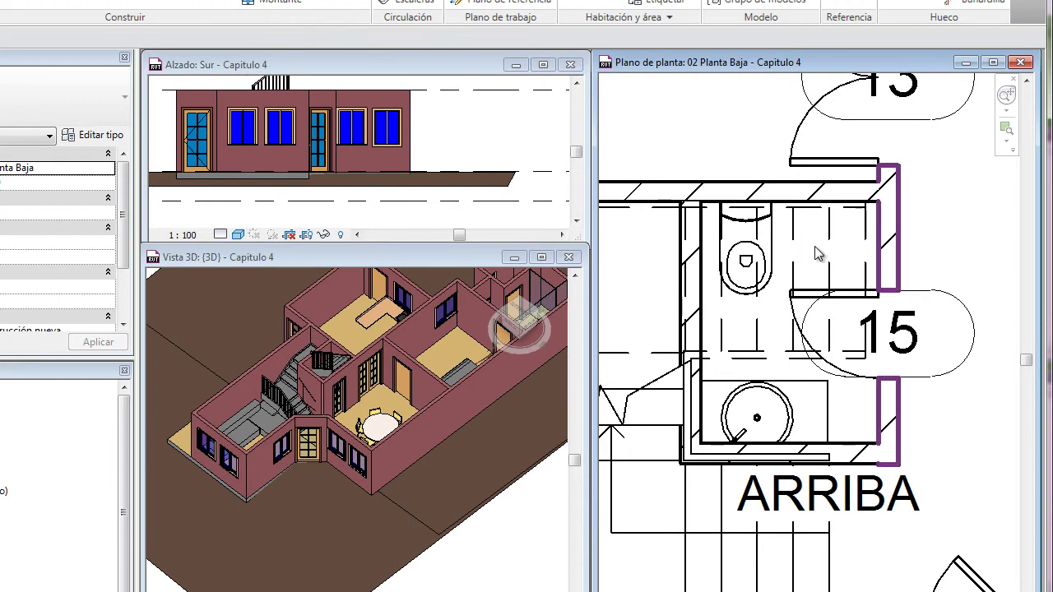
click(640, 210)
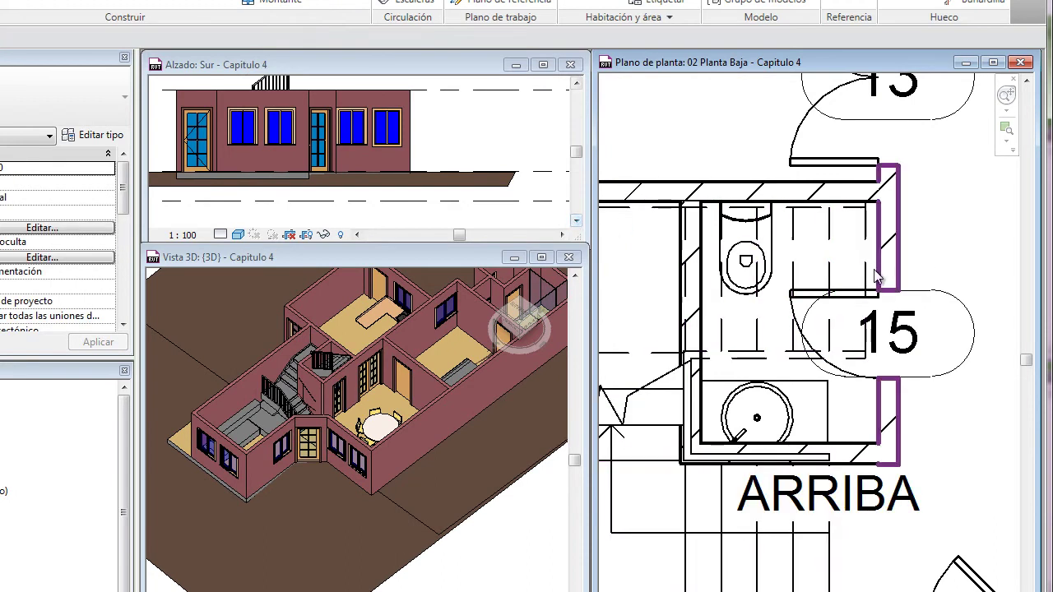
click(888, 295)
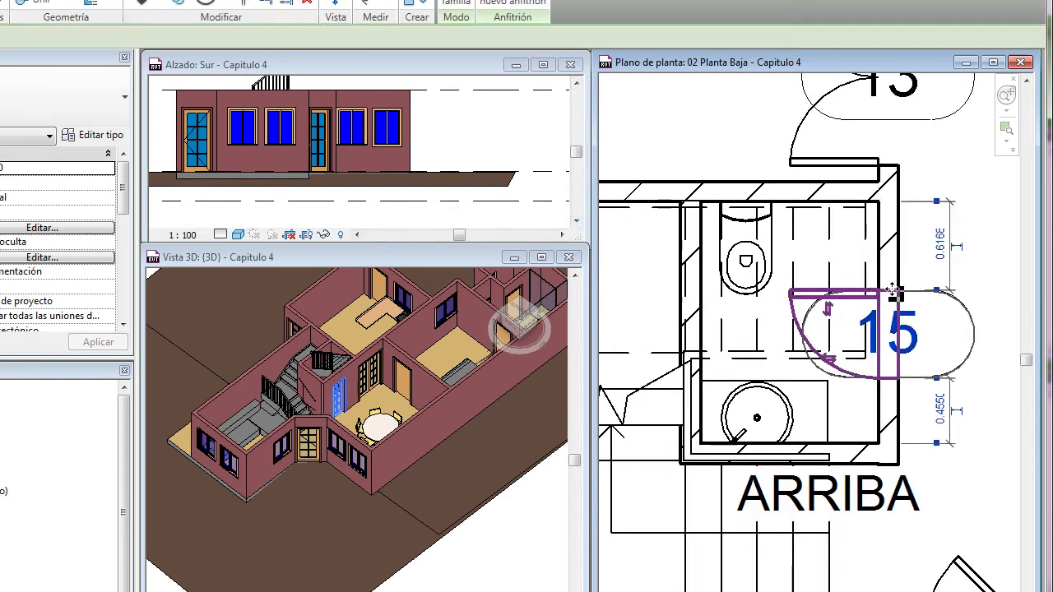
drag(891, 278, 892, 270)
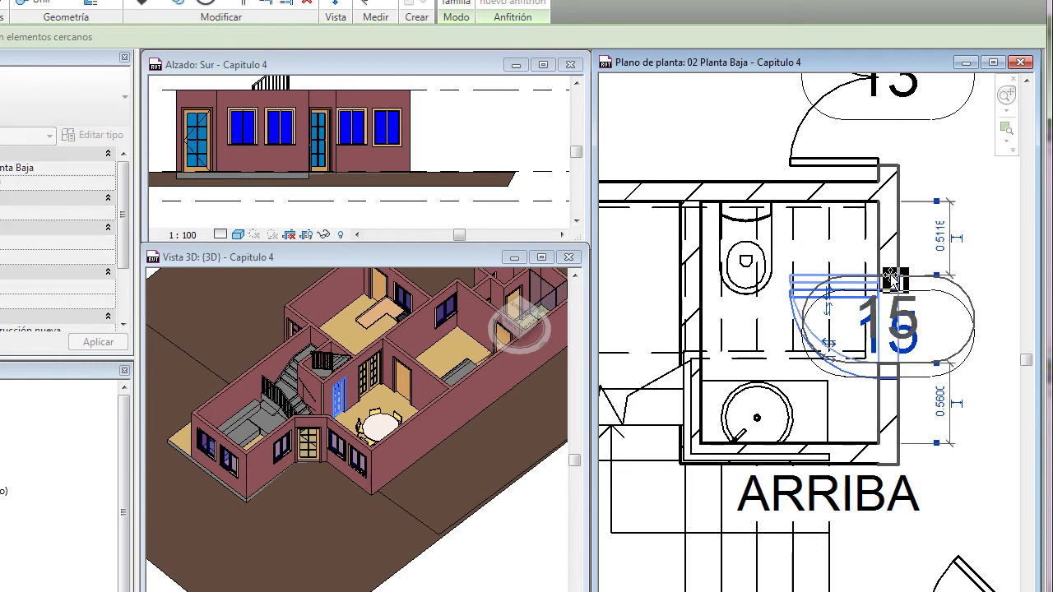
drag(891, 278, 895, 292)
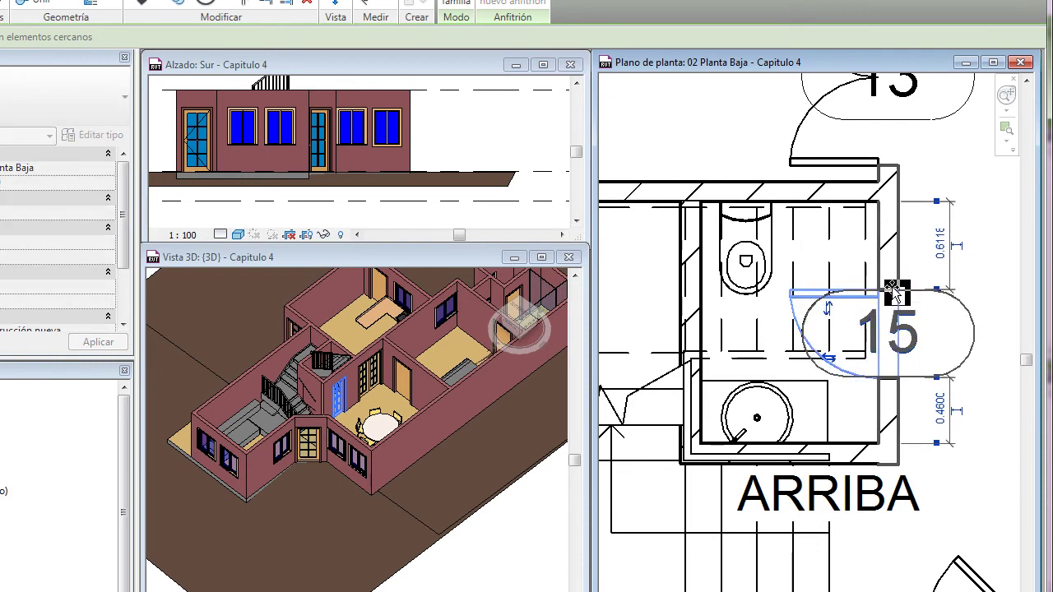
- Rotate the toilet 90° to horizontal and drag it against the right wall beside door 15
click(773, 260)
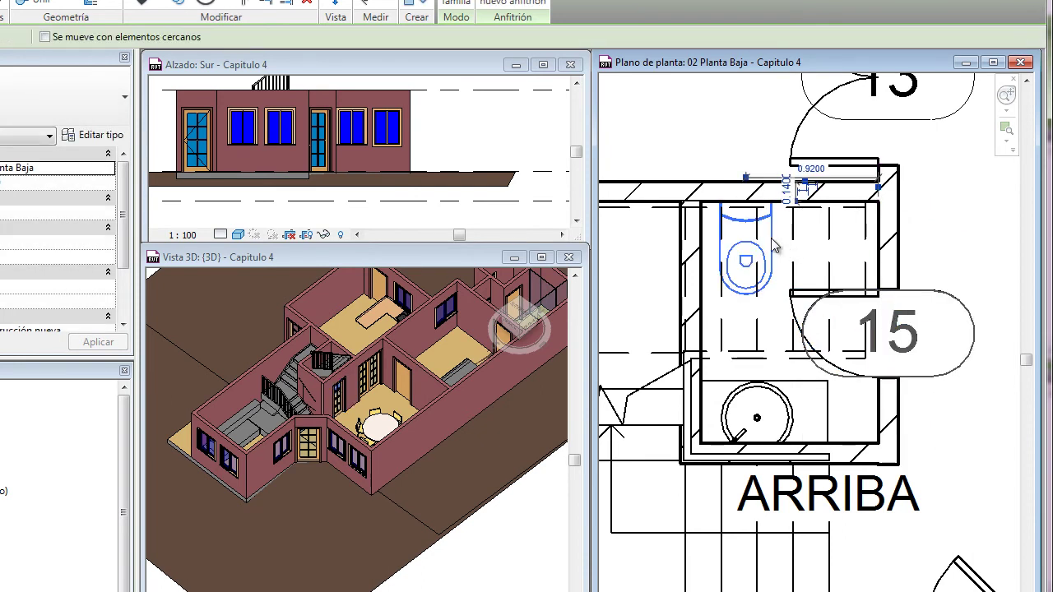
click(205, 4)
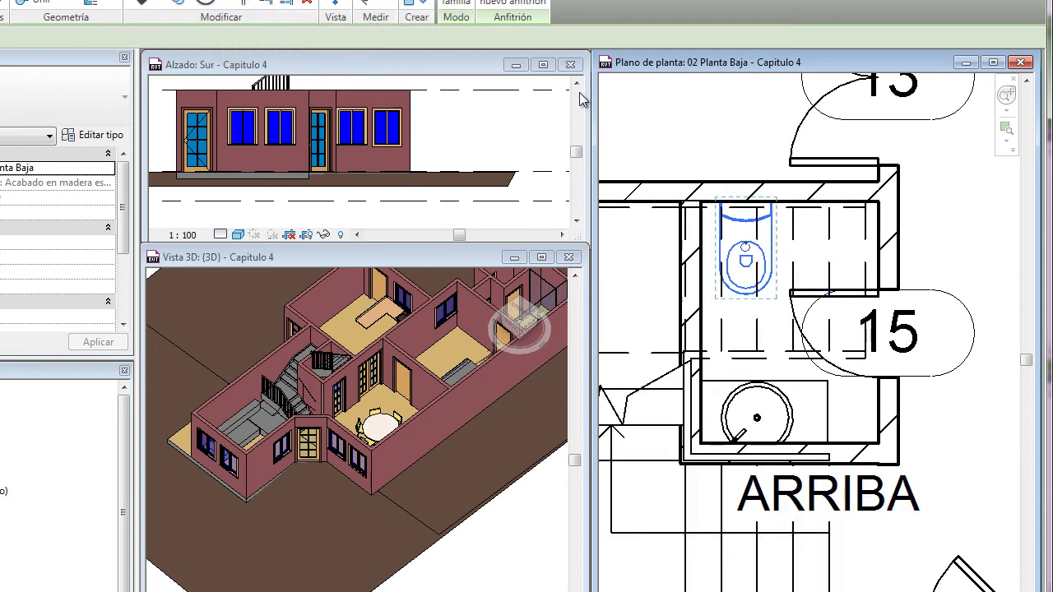
click(746, 114)
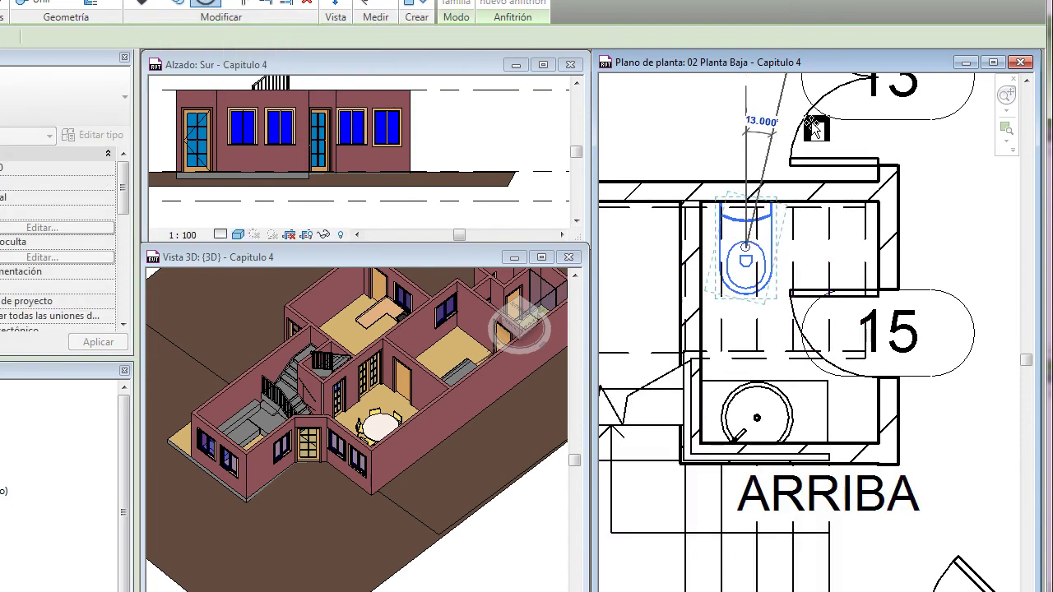
click(972, 260)
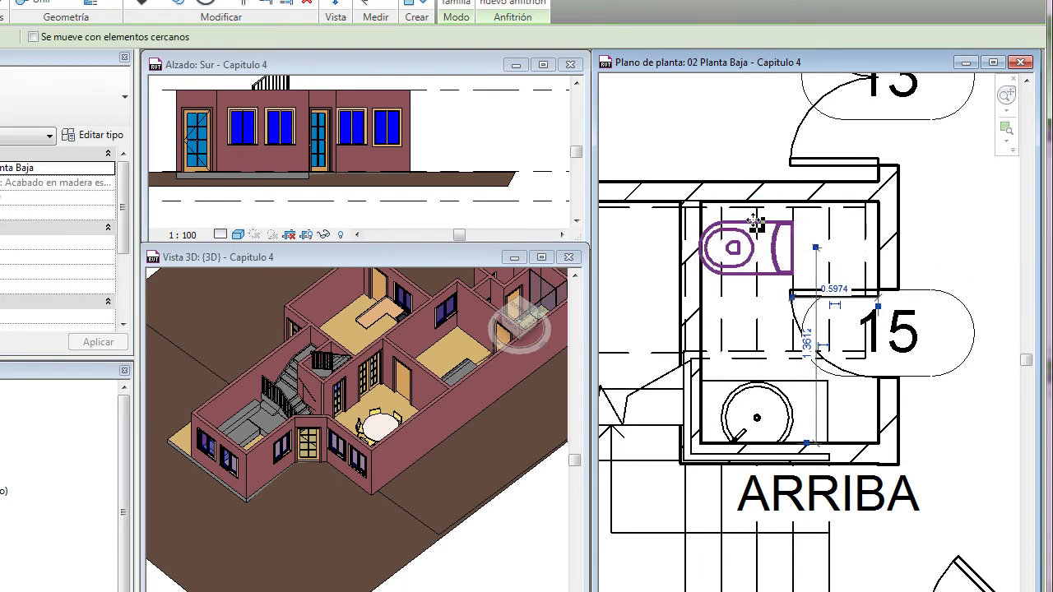
drag(765, 234, 862, 224)
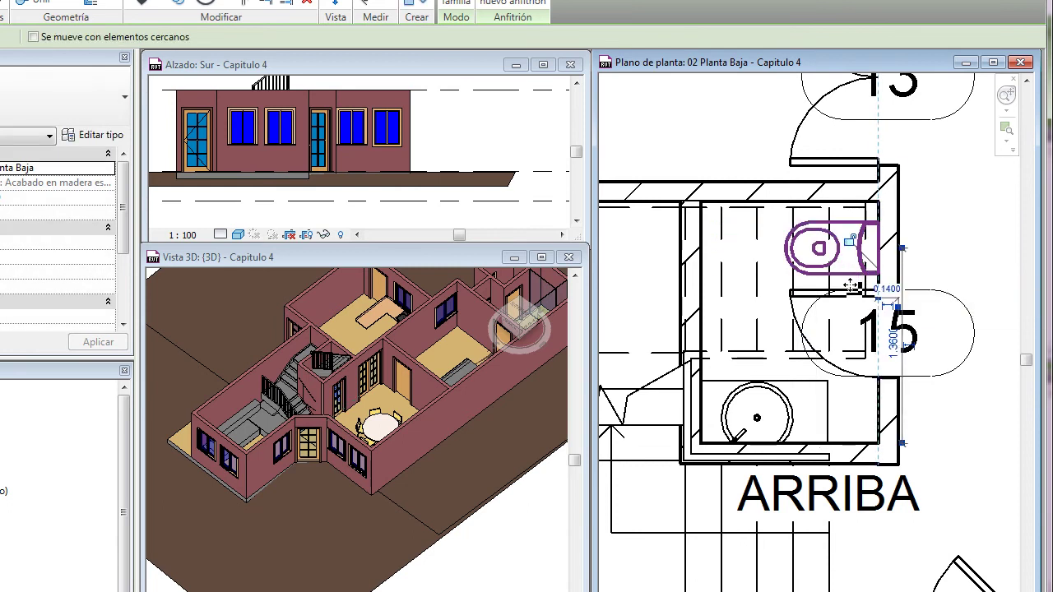
drag(854, 286, 854, 290)
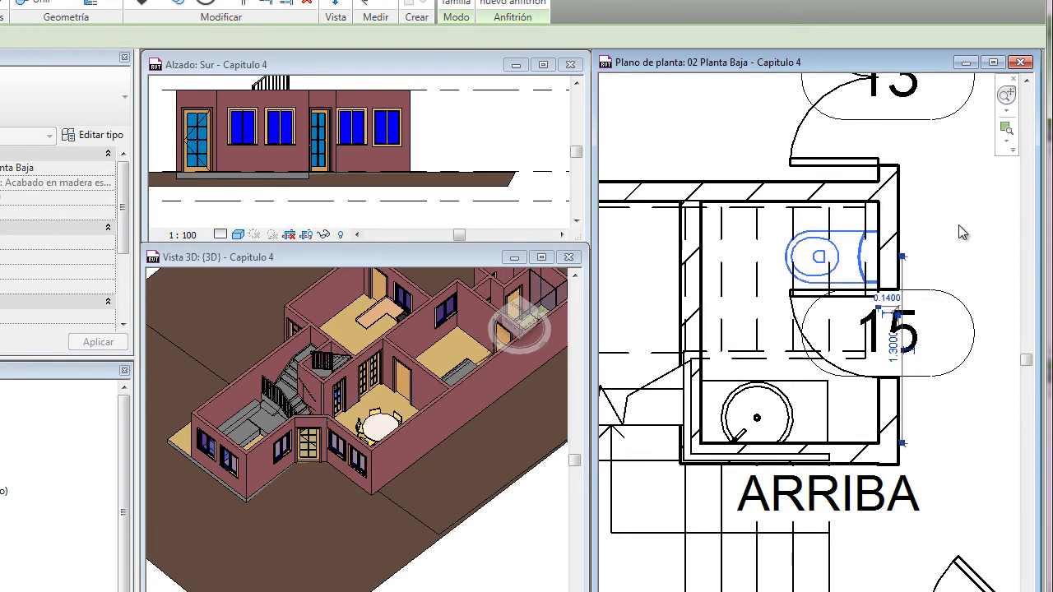
click(958, 224)
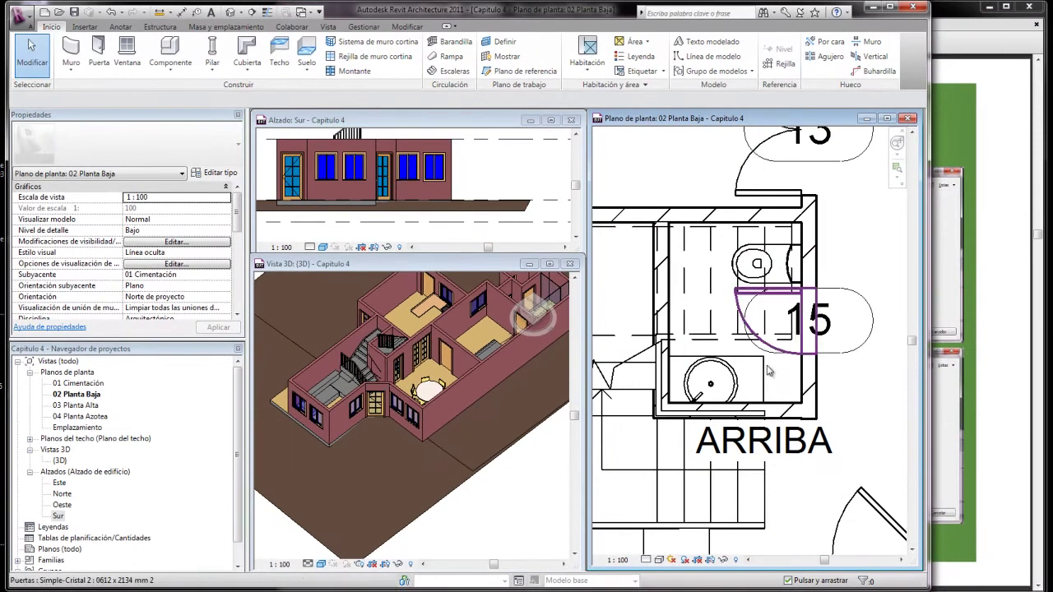
- Zoom out to the whole 02 Planta Baja plan and start the Sección tool from the Vista tab
scroll(767, 371, down, 2)
scroll(740, 362, down, 2)
scroll(707, 349, down, 2)
scroll(666, 335, down, 1)
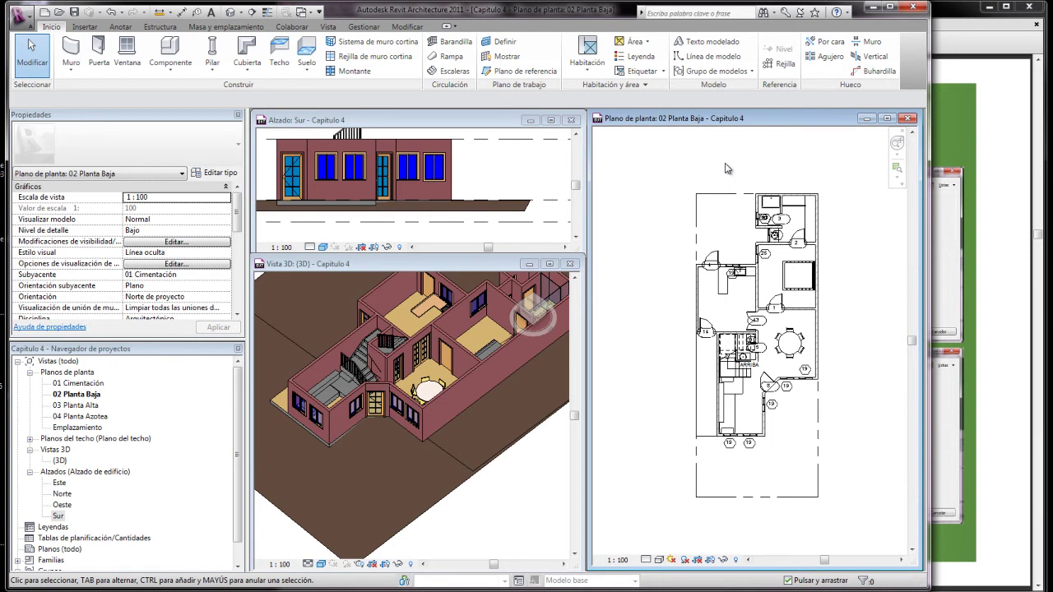
click(329, 27)
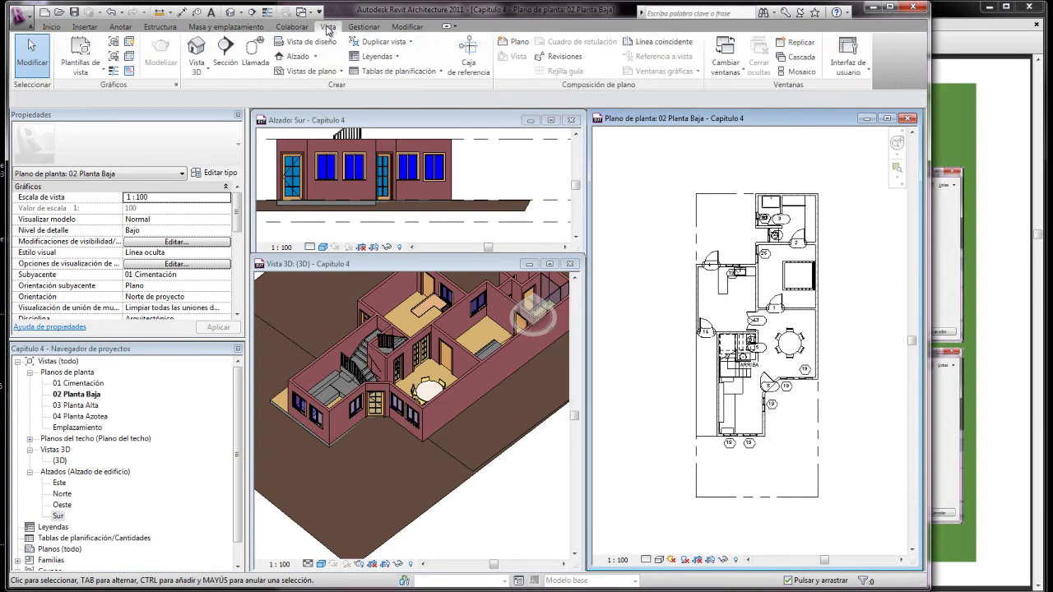
click(226, 49)
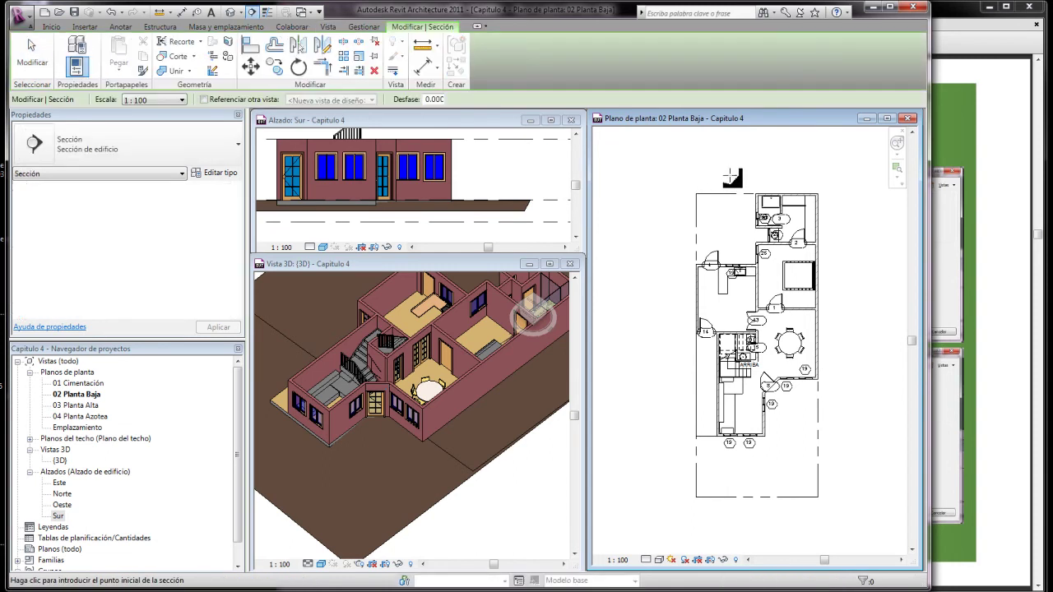
- Draw a vertical building section from above the ground floor plan to below it
click(736, 170)
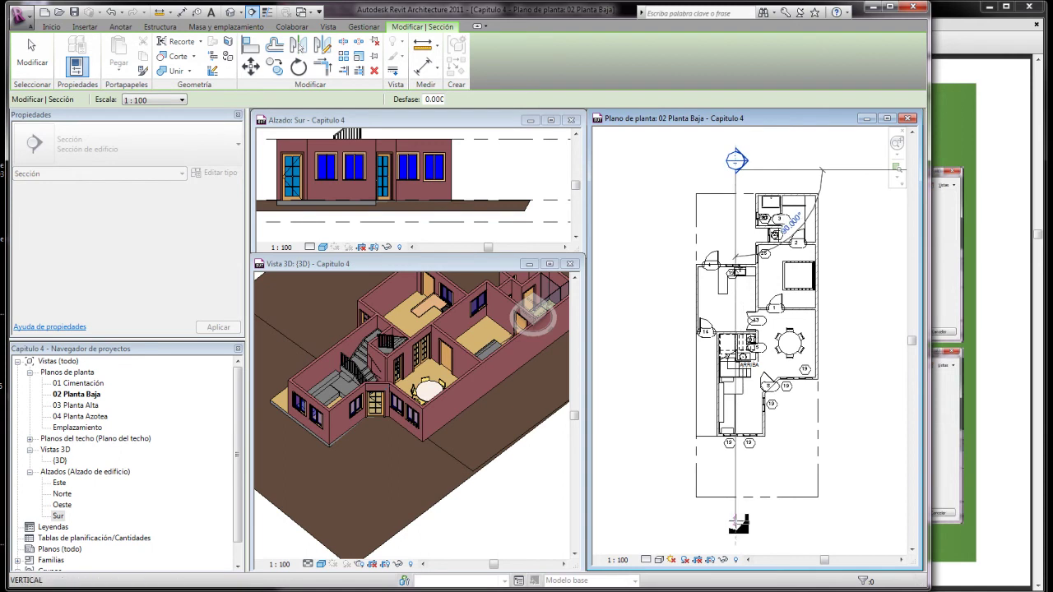
click(738, 520)
scroll(733, 346, up, 2)
scroll(733, 345, up, 2)
scroll(750, 335, up, 3)
scroll(749, 335, up, 1)
- Shift the section line to the right so it cuts across the stair area
click(700, 237)
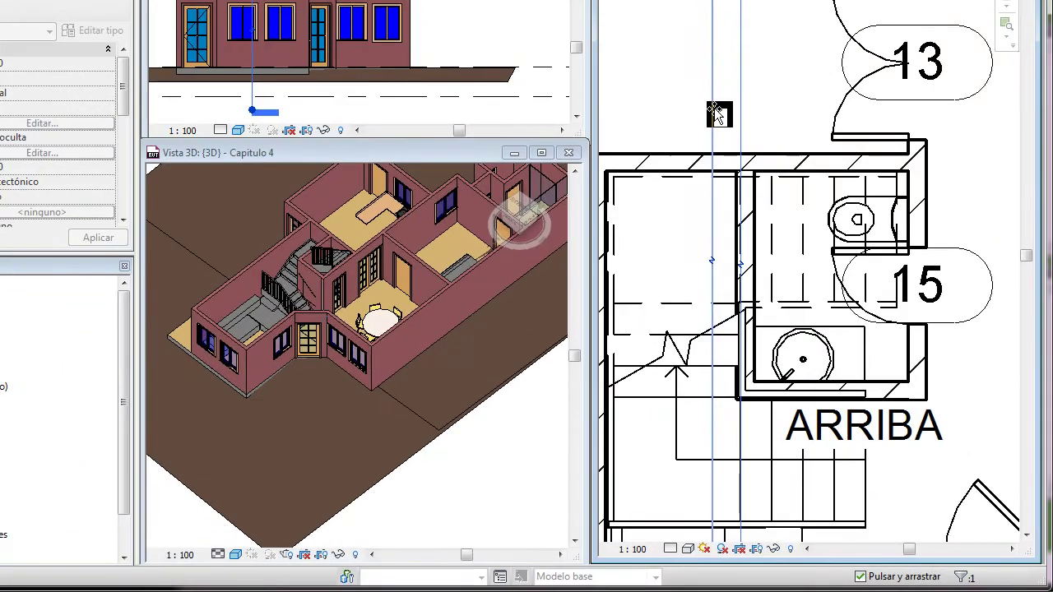
drag(699, 237, 685, 226)
mouse_move(720, 110)
mouse_down()
mouse_move(766, 112)
mouse_move(727, 118)
mouse_up()
drag(728, 119, 729, 119)
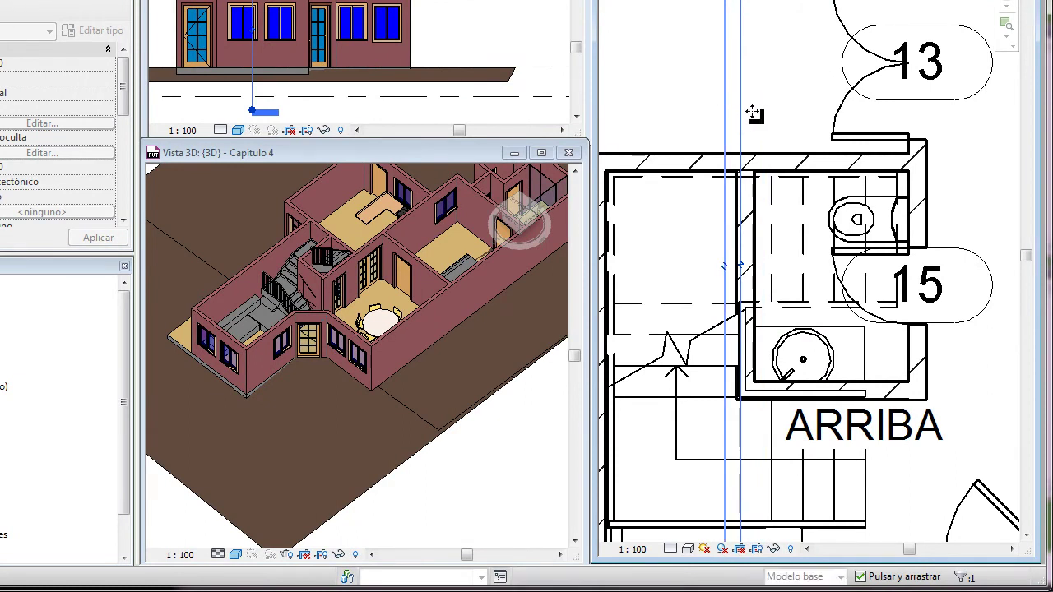
scroll(735, 301, down, 2)
scroll(735, 301, down, 2)
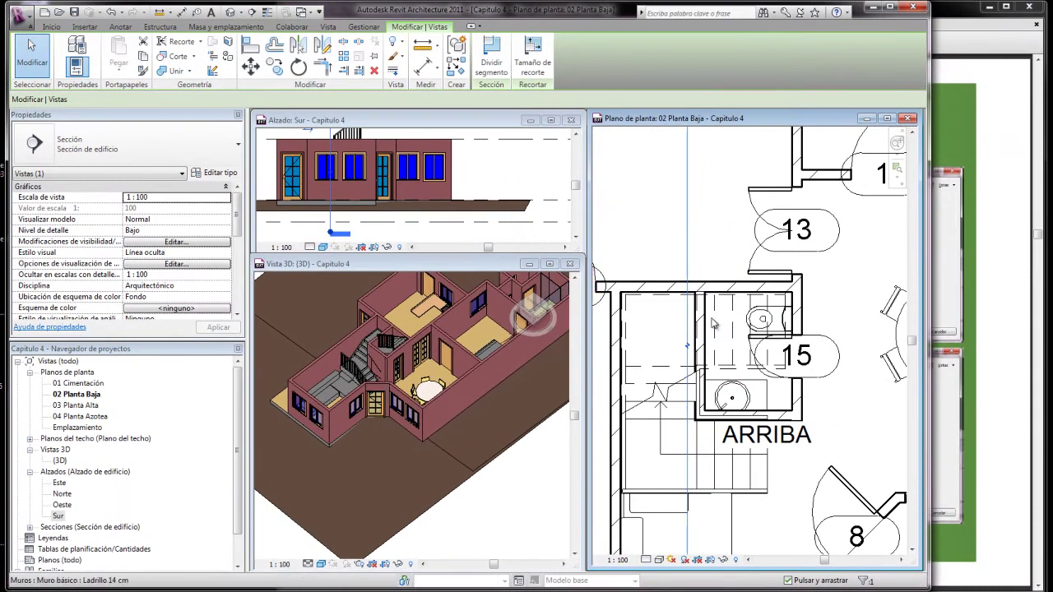
scroll(698, 344, down, 2)
scroll(698, 344, down, 1)
scroll(697, 344, down, 2)
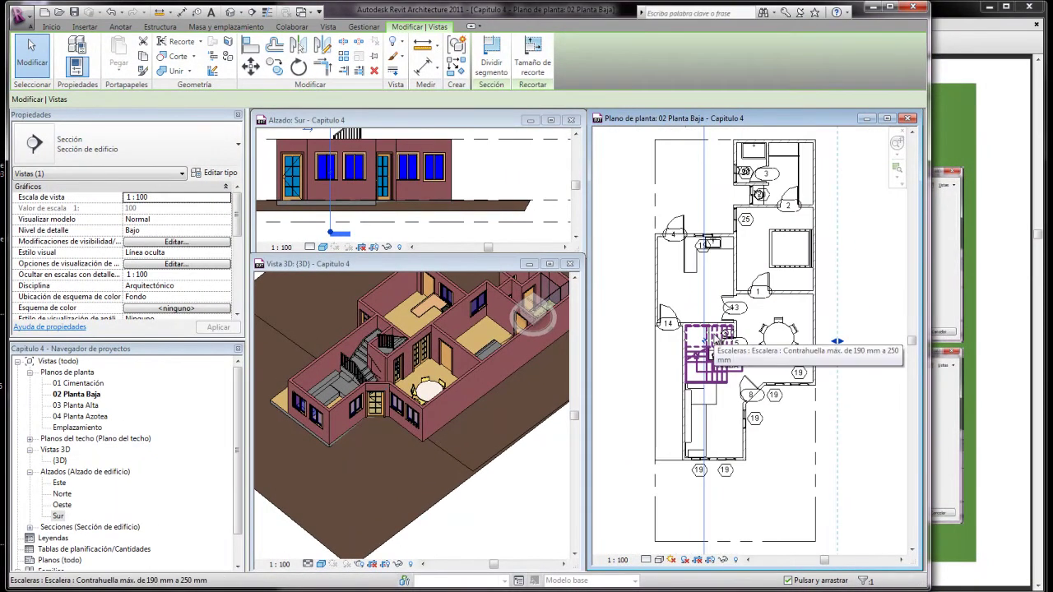
scroll(699, 346, down, 2)
scroll(709, 233, up, 4)
scroll(726, 209, up, 2)
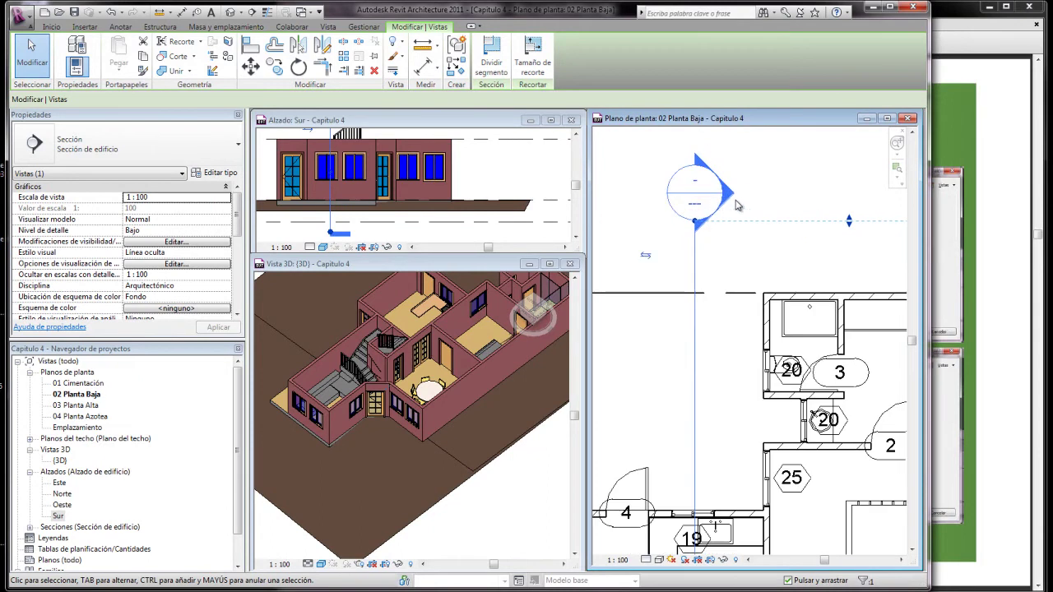
- Deselect the section and open the Sección 1 view from its section head
click(750, 188)
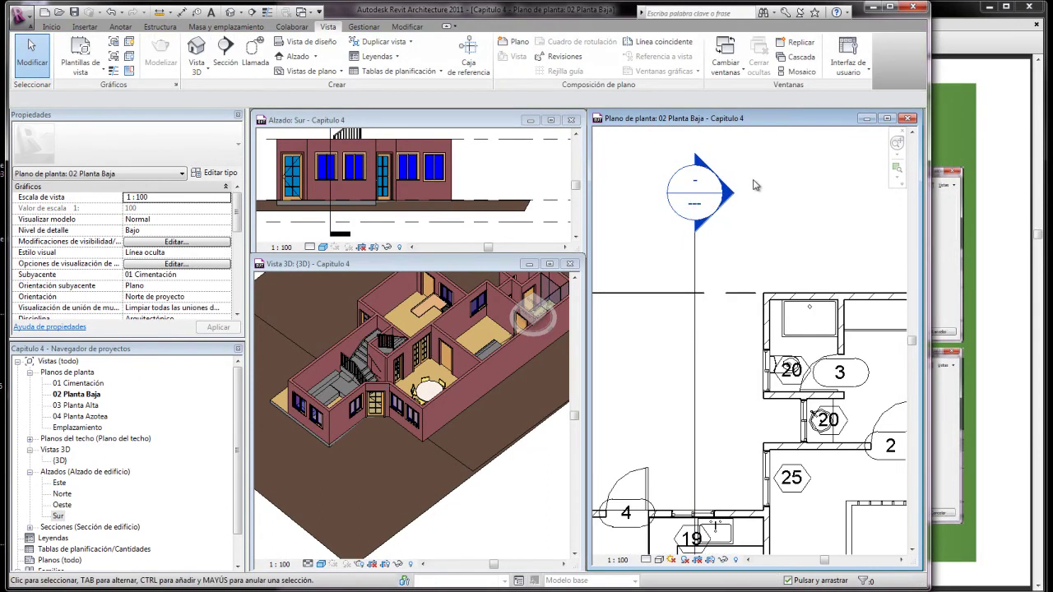
scroll(750, 186, up, 2)
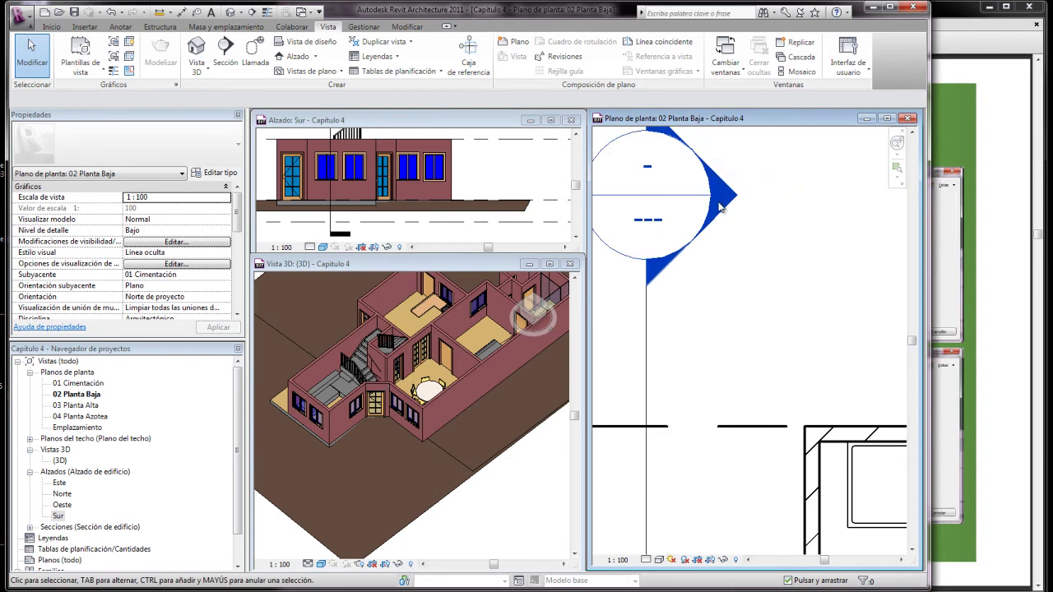
scroll(709, 224, down, 2)
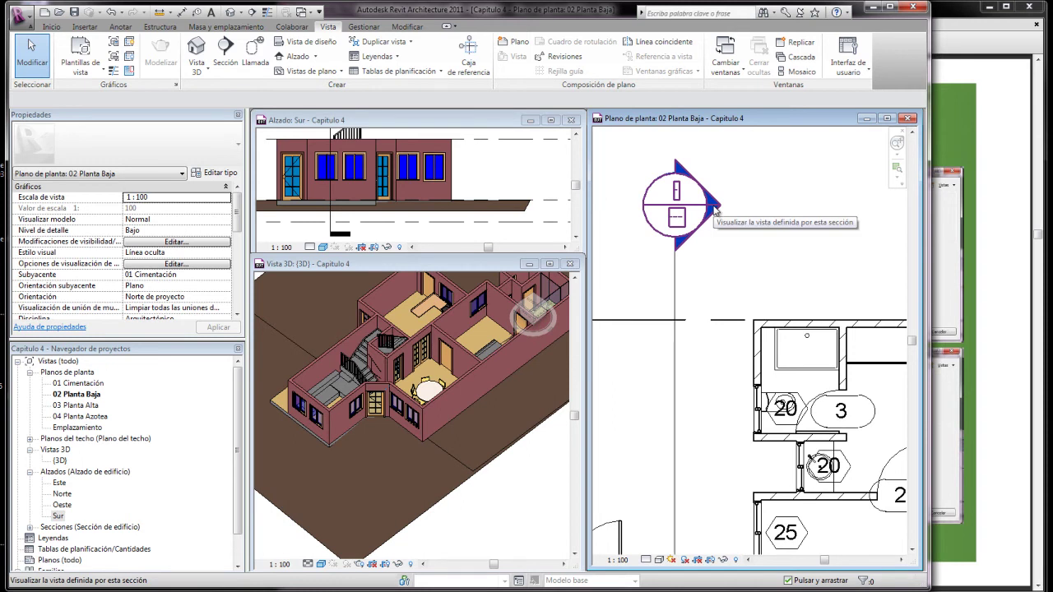
double_click(712, 209)
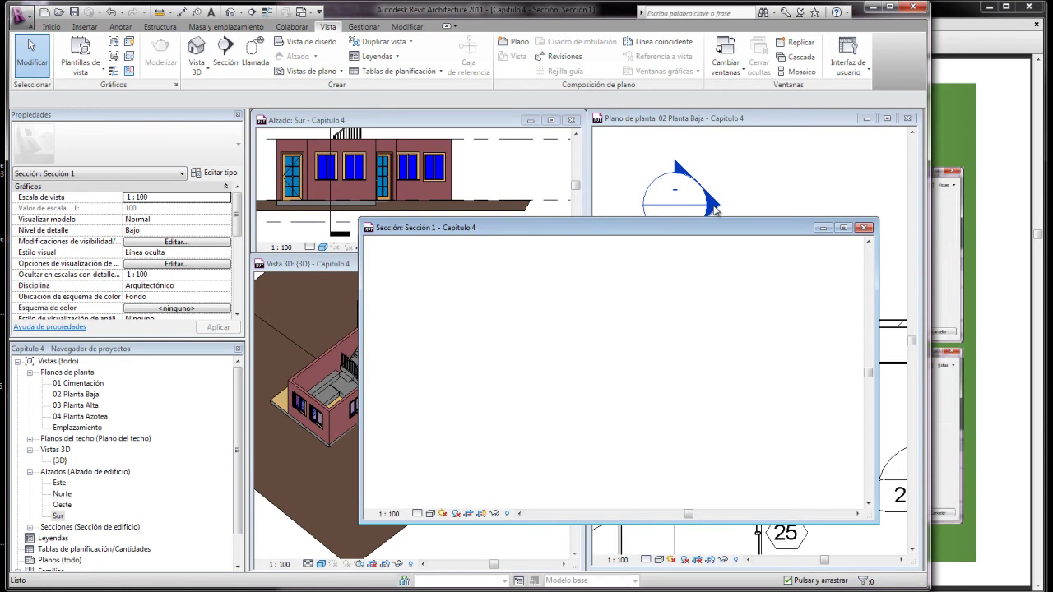
scroll(600, 362, up, 2)
scroll(605, 358, up, 2)
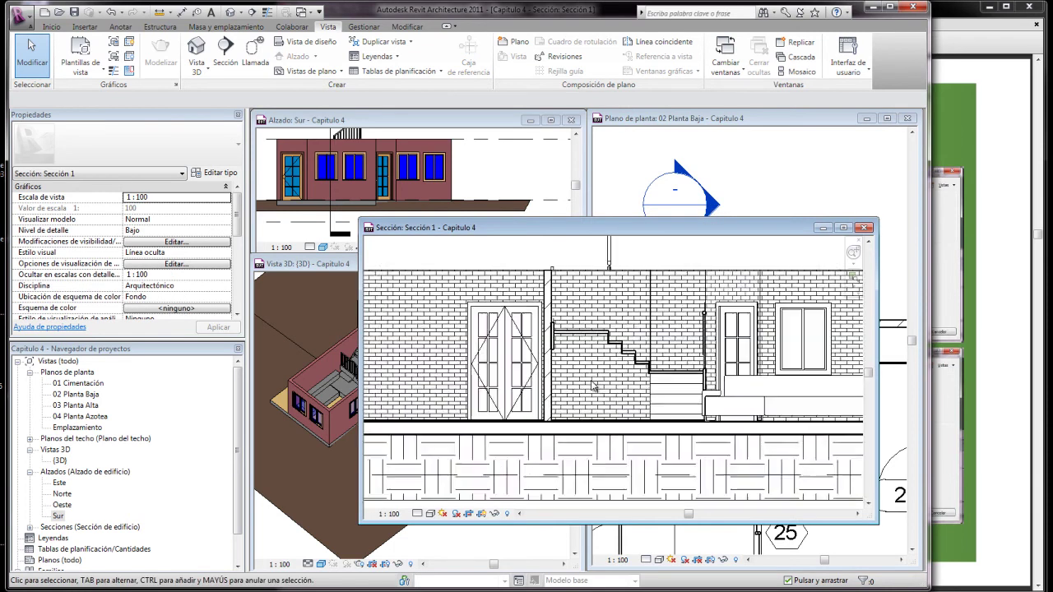
scroll(606, 354, up, 2)
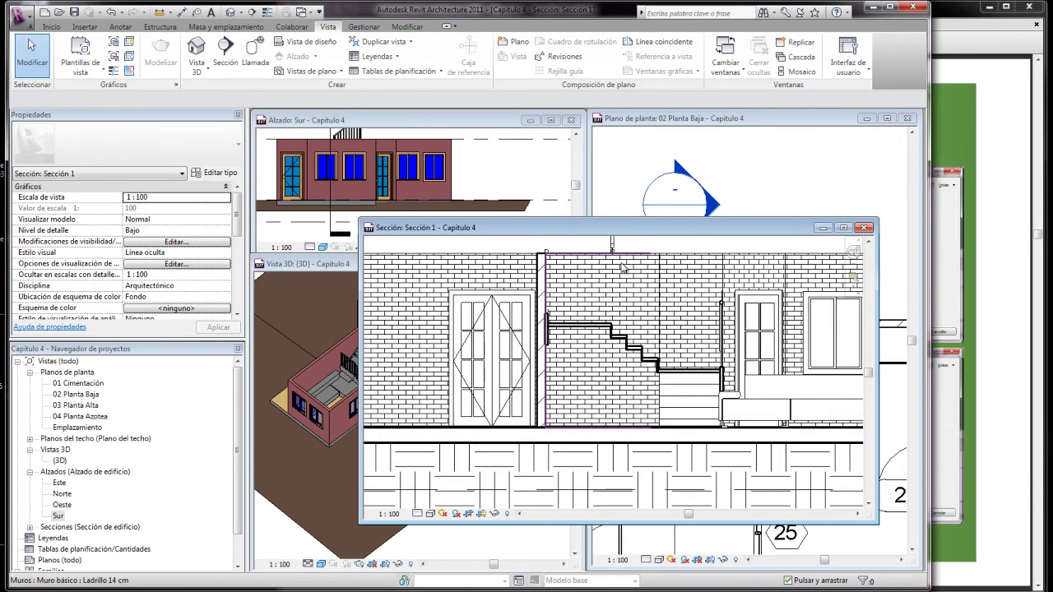
scroll(606, 307, down, 1)
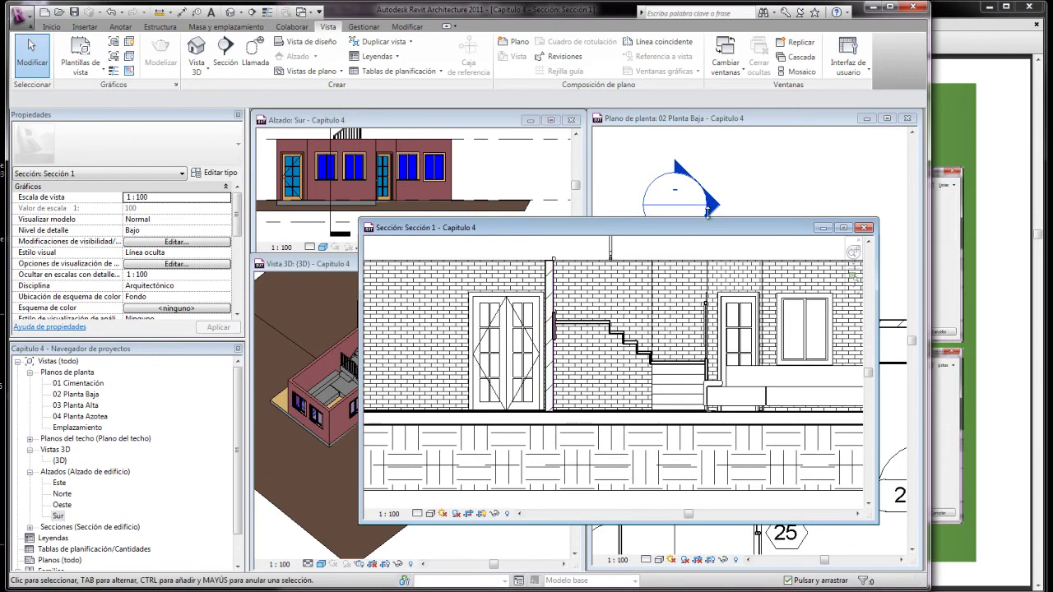
- Move the Sección 1 window aside, return to 02 Planta Baja, and select the toilet wall under the stairs
drag(689, 229, 417, 263)
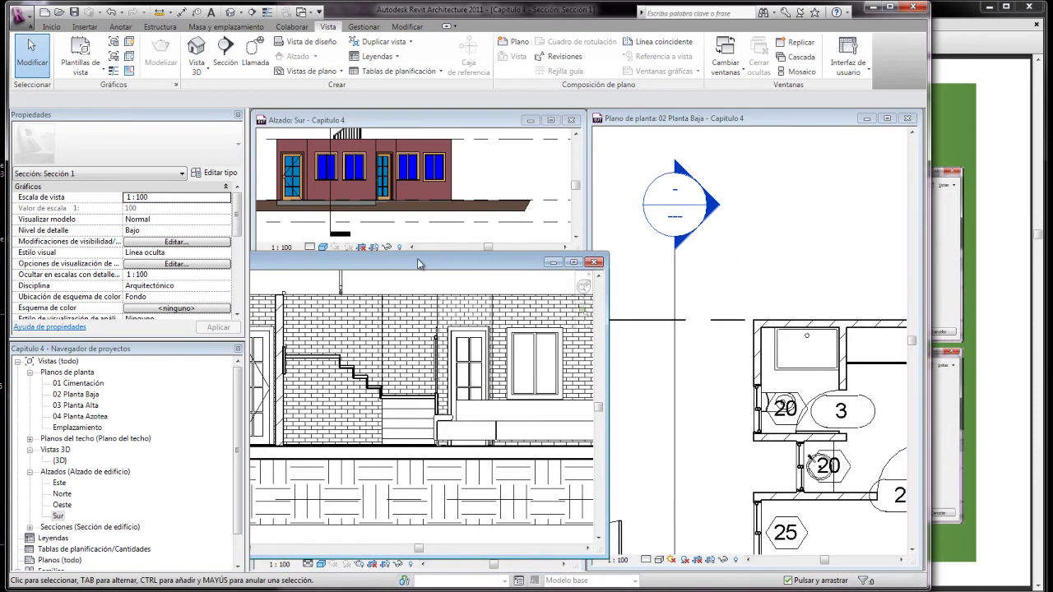
click(741, 288)
scroll(738, 272, down, 3)
scroll(732, 395, up, 2)
scroll(734, 412, up, 2)
scroll(732, 404, up, 2)
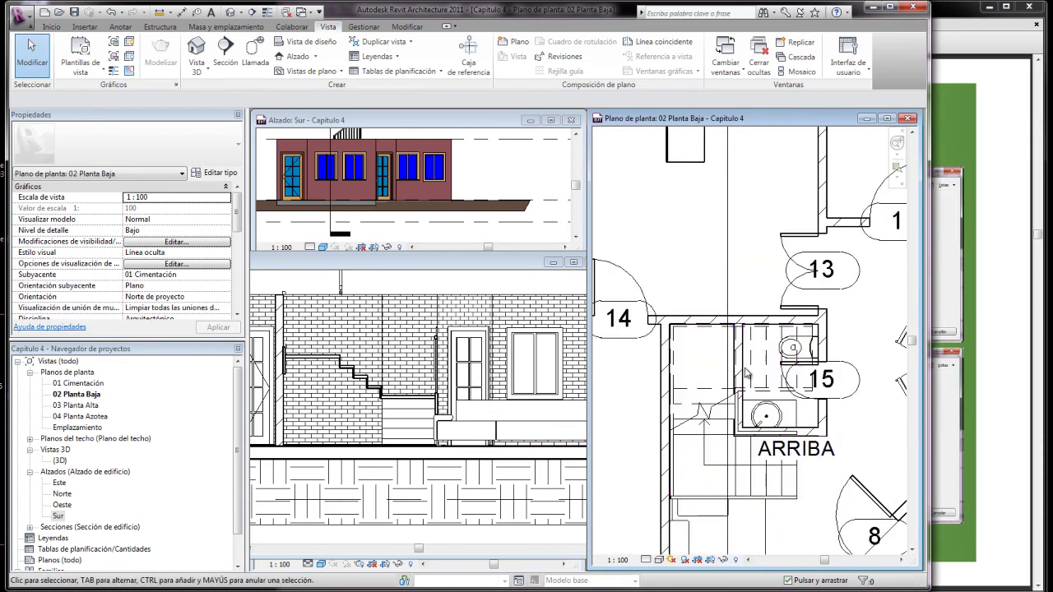
click(744, 374)
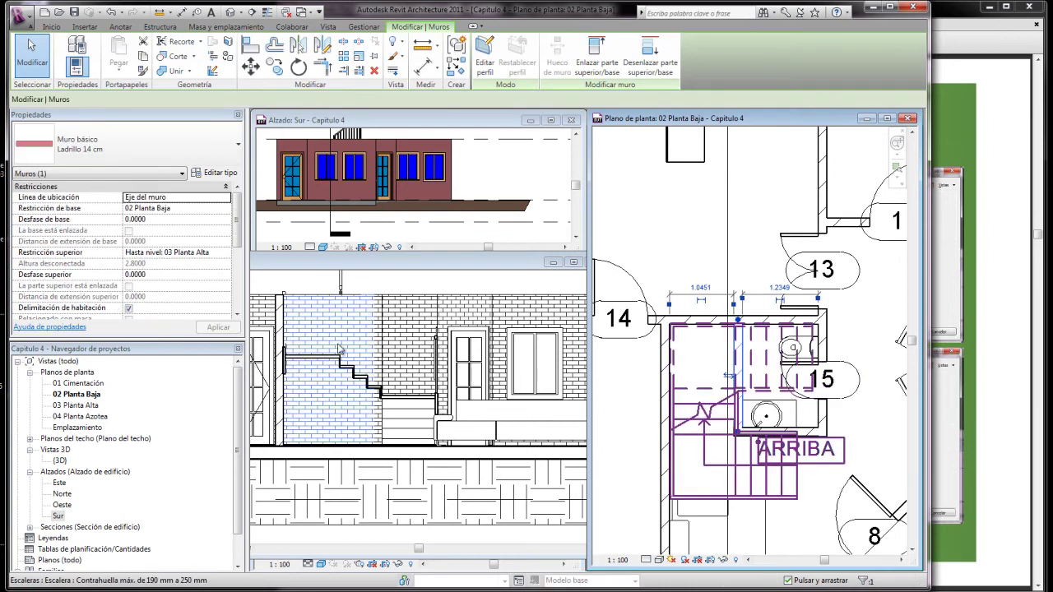
- Edit the selected wall's profile in Sección 1 and drag its top edge down
click(489, 51)
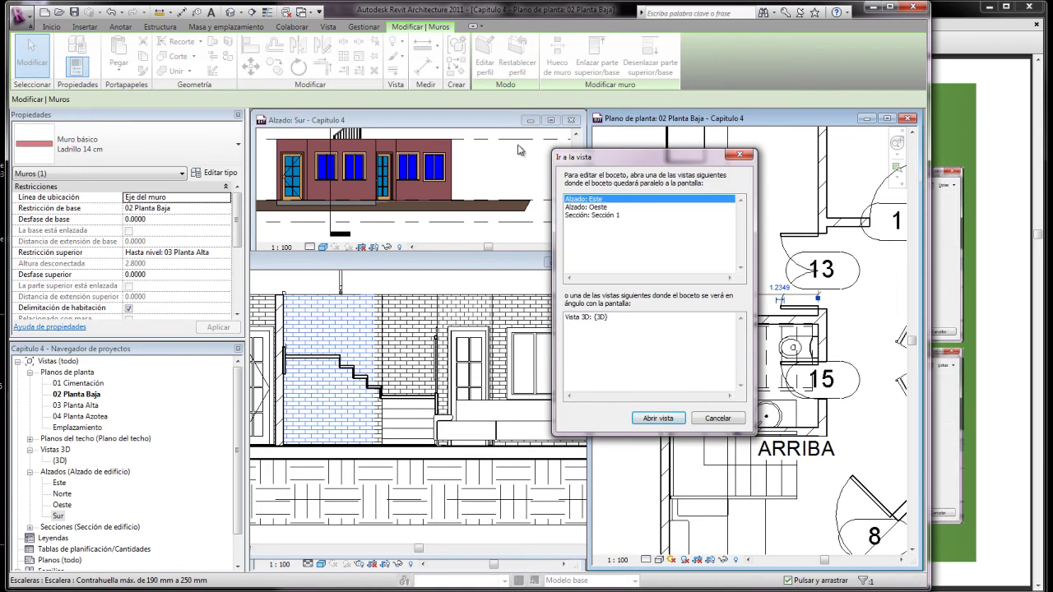
click(585, 216)
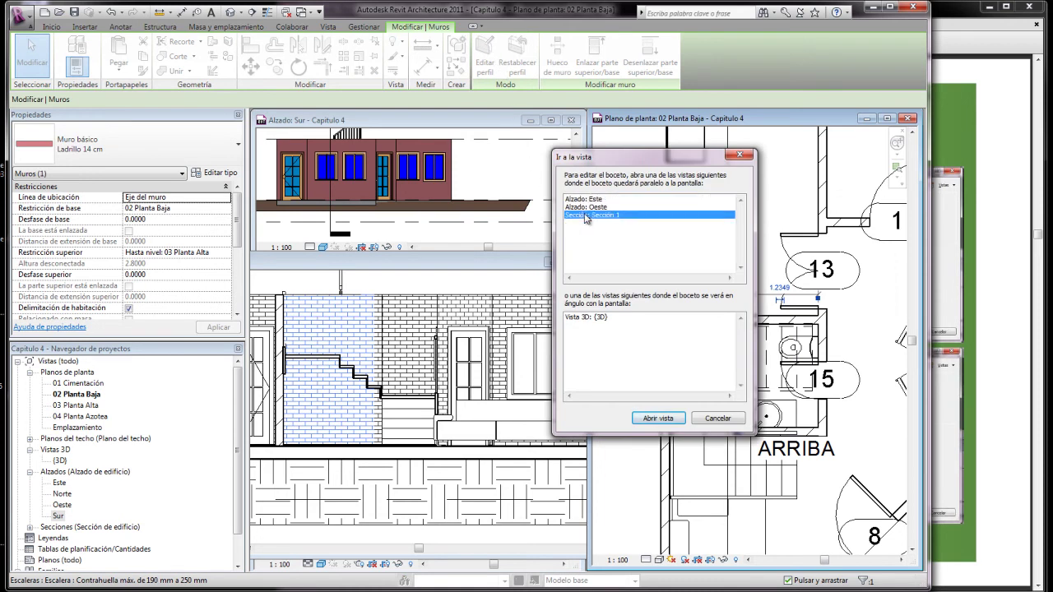
click(658, 419)
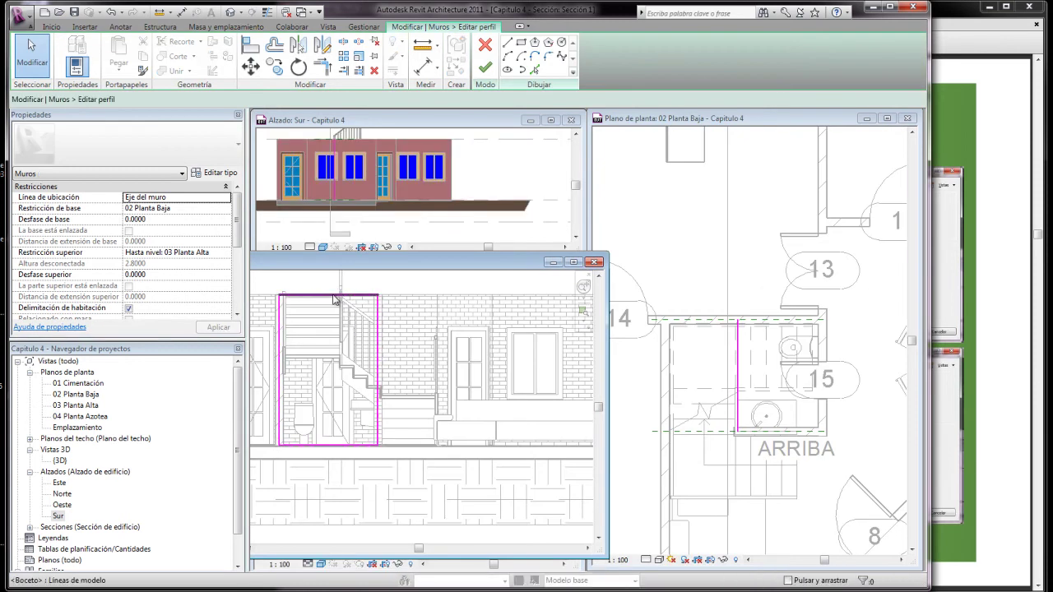
click(336, 295)
mouse_move(336, 294)
mouse_down()
mouse_move(336, 362)
mouse_move(371, 359)
mouse_up()
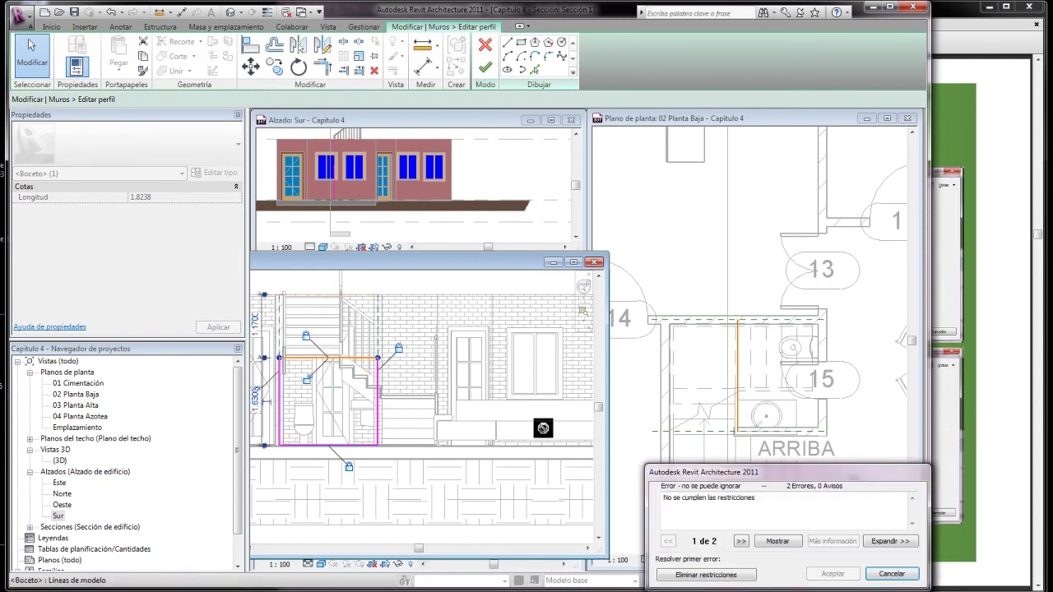
- Remove the unsatisfiable constraints and reselect the profile's top sketch line
click(704, 575)
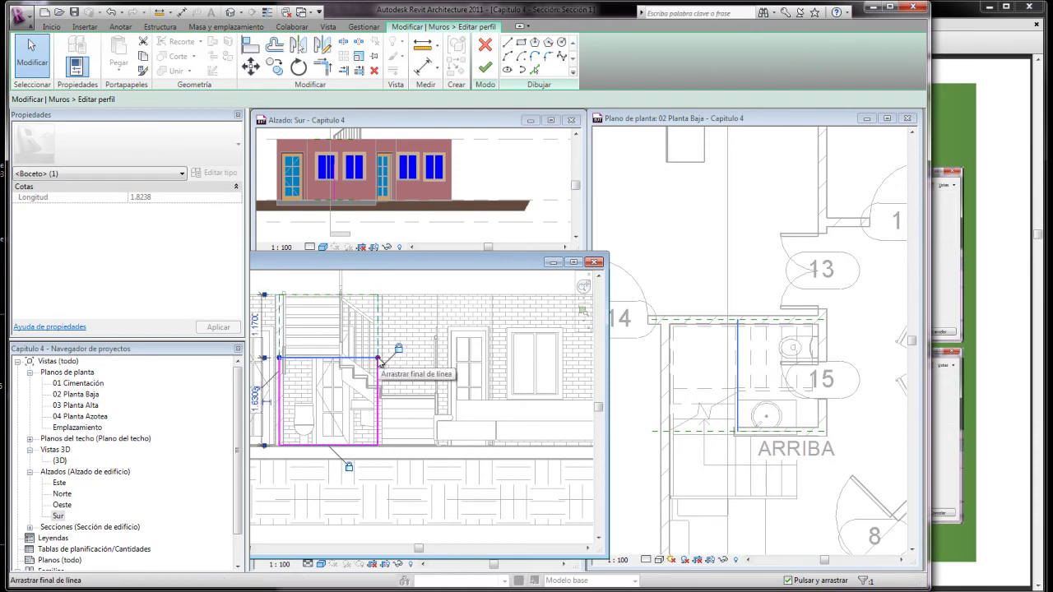
key(Escape)
click(378, 361)
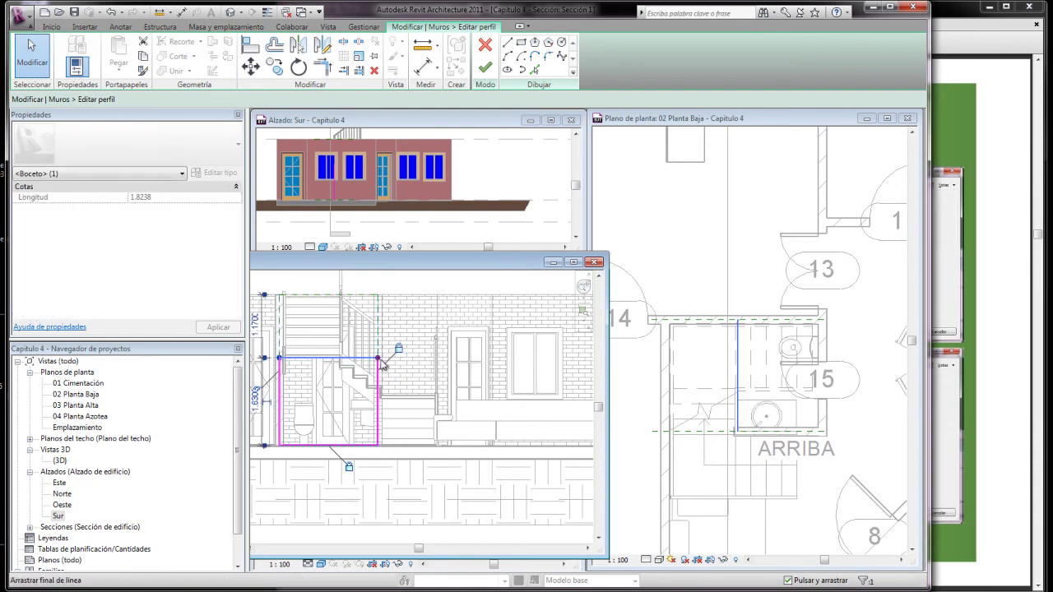
scroll(377, 361, up, 2)
scroll(376, 362, up, 1)
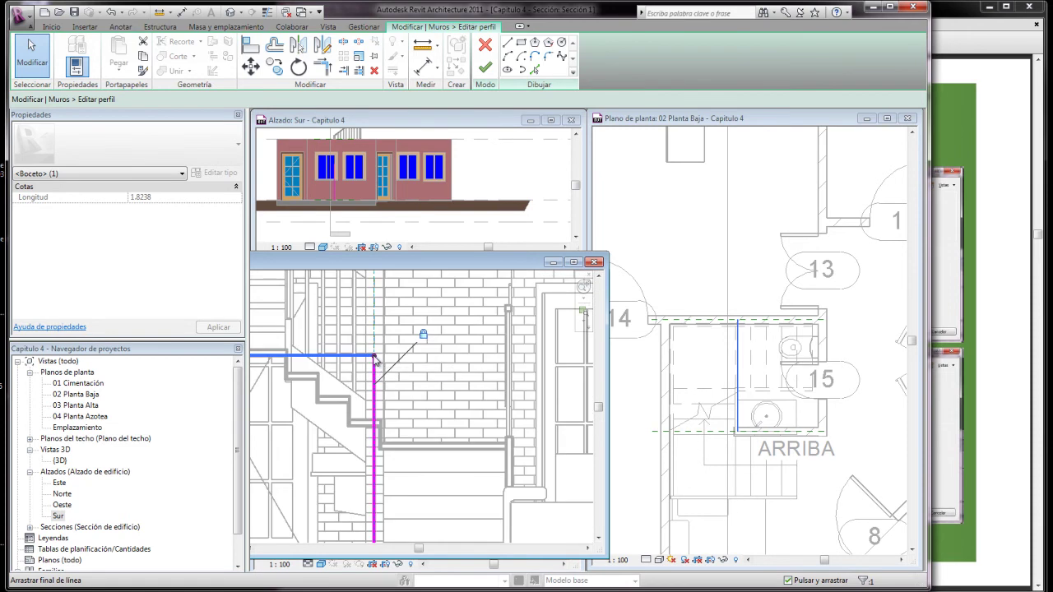
key(l)
key(i)
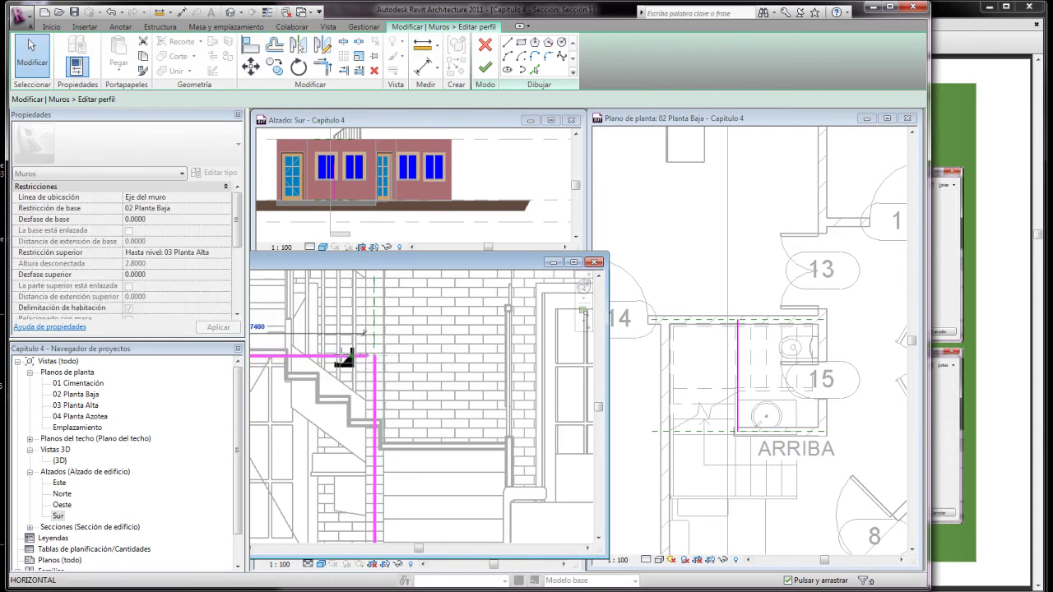
- Fix the top line's end and shorten the profile's vertical line from the top
click(294, 358)
scroll(436, 357, down, 1)
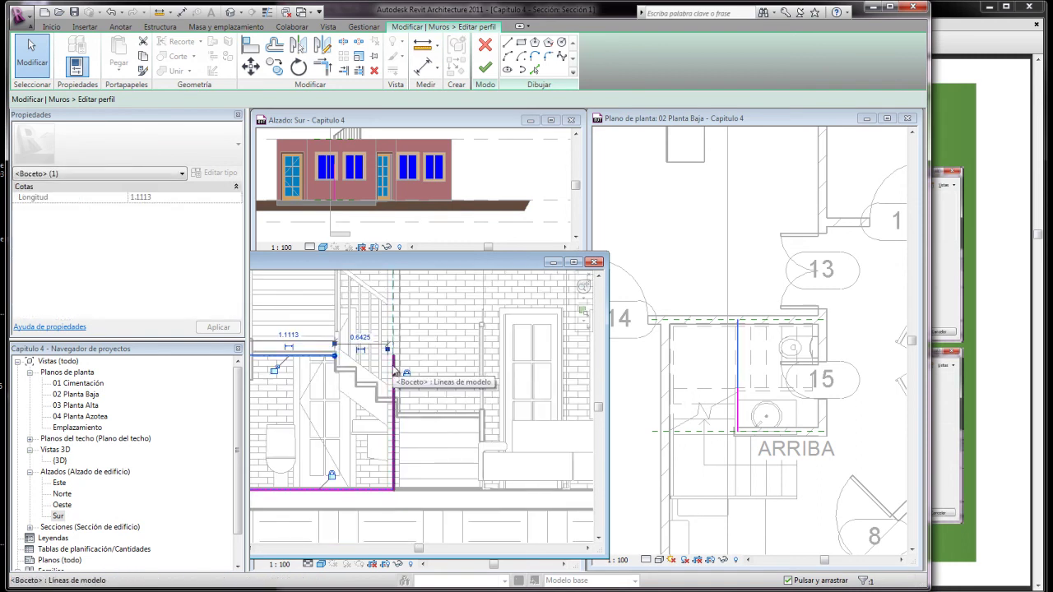
click(395, 370)
drag(395, 360, 396, 415)
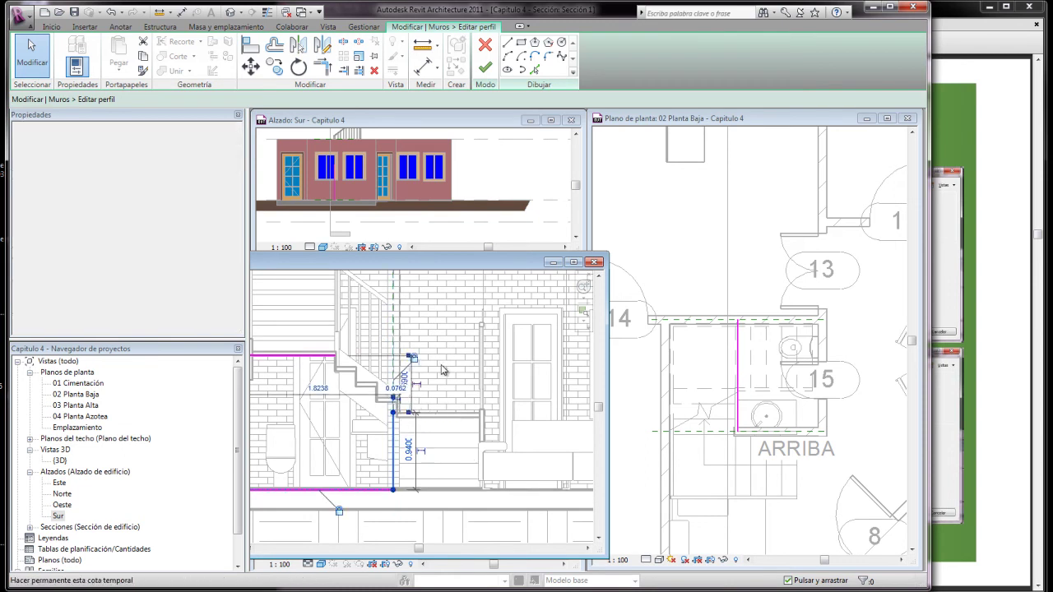
- Draw a sloping line along the stair underside and a 0.940 m vertical segment
click(508, 42)
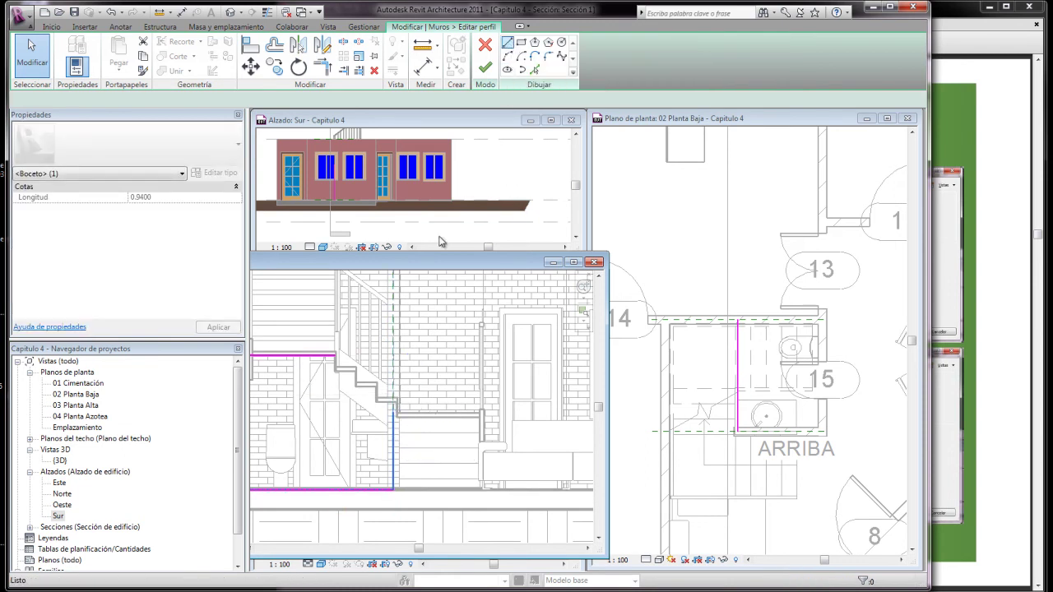
click(393, 413)
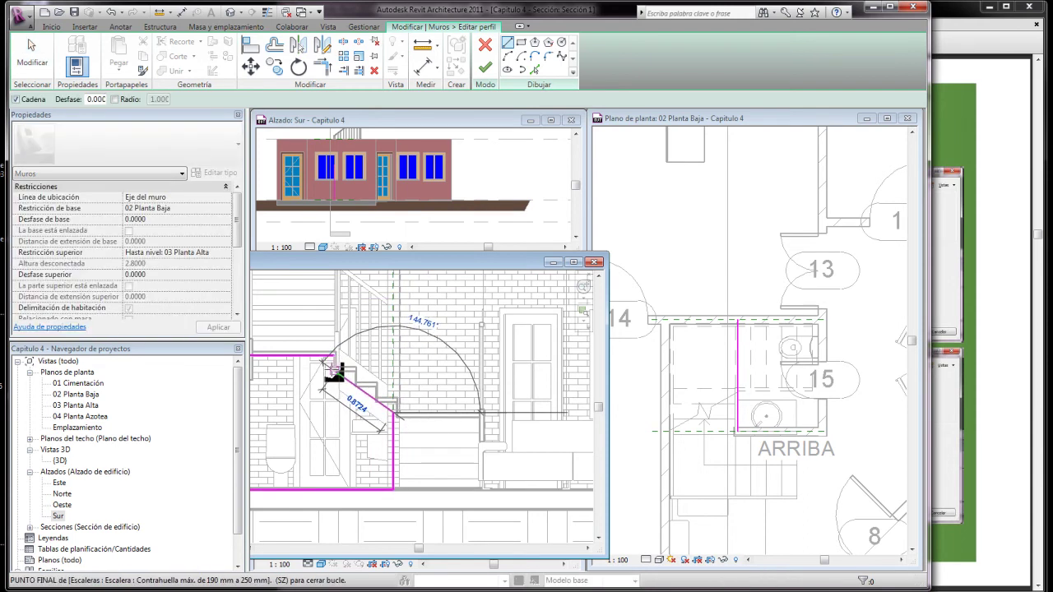
scroll(333, 372, up, 2)
scroll(333, 372, up, 2)
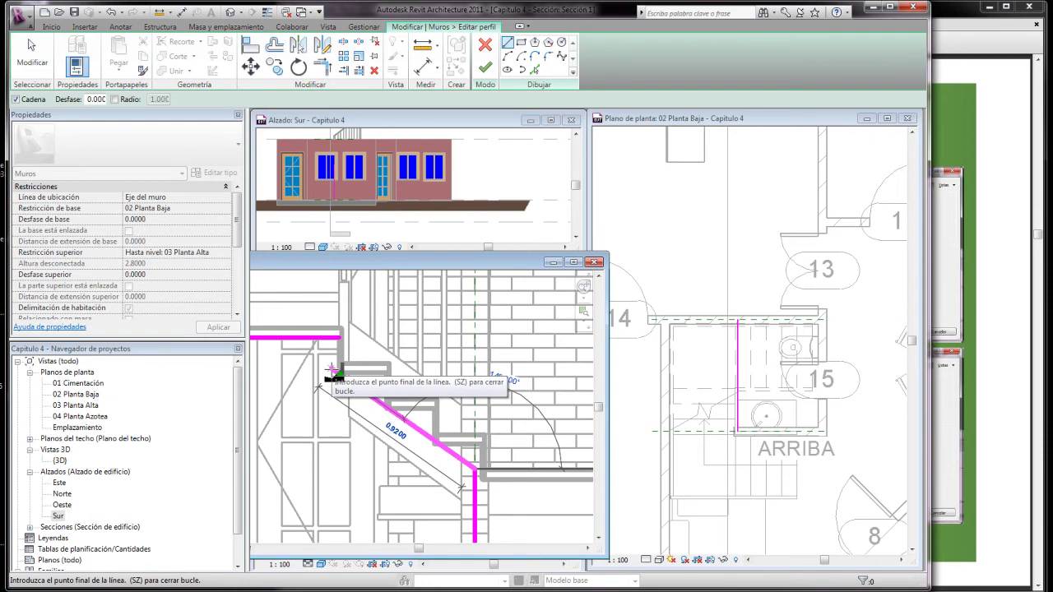
click(340, 374)
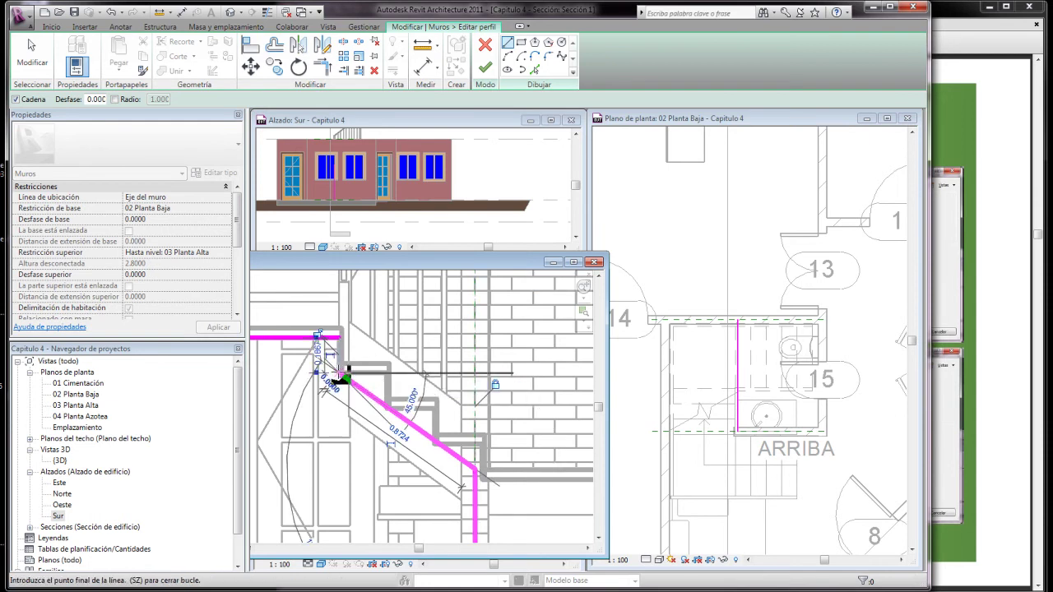
click(340, 337)
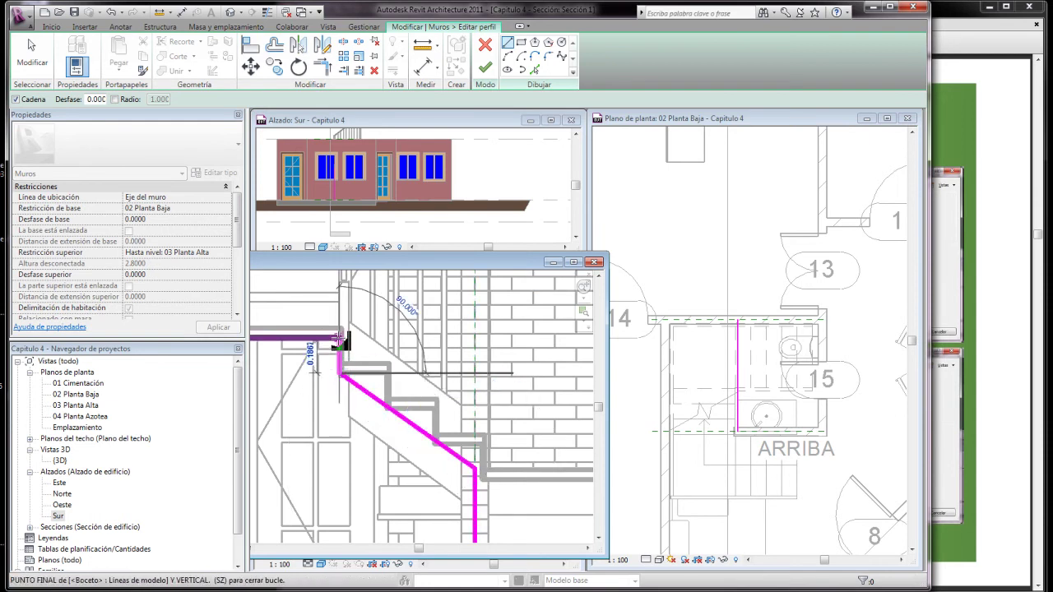
key(Escape)
key(Escape)
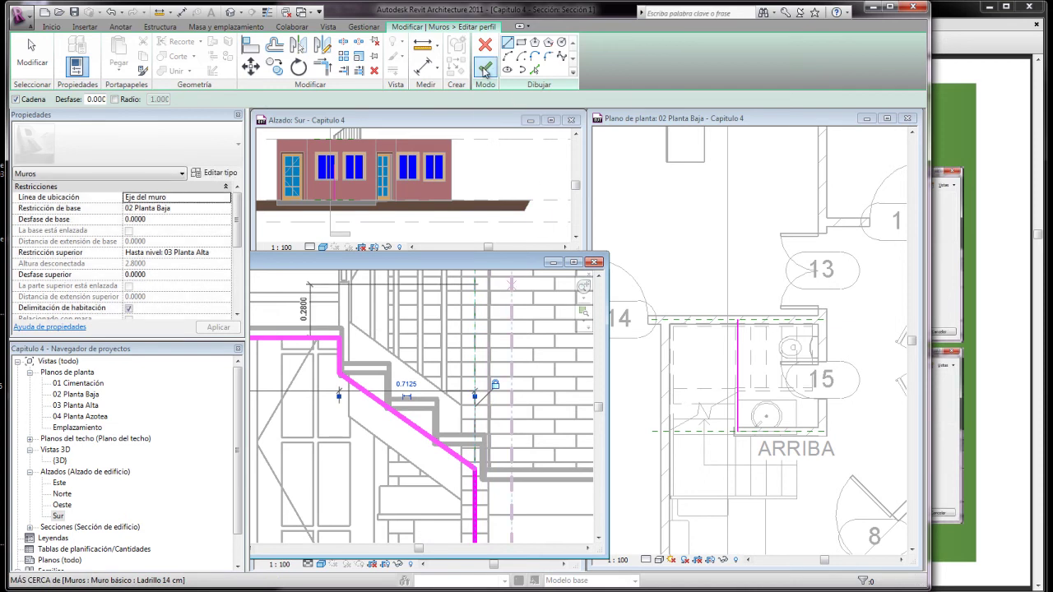
- Confirm the sloped brick wall profile with Finalizar modo de edición and deselect the wall
click(485, 69)
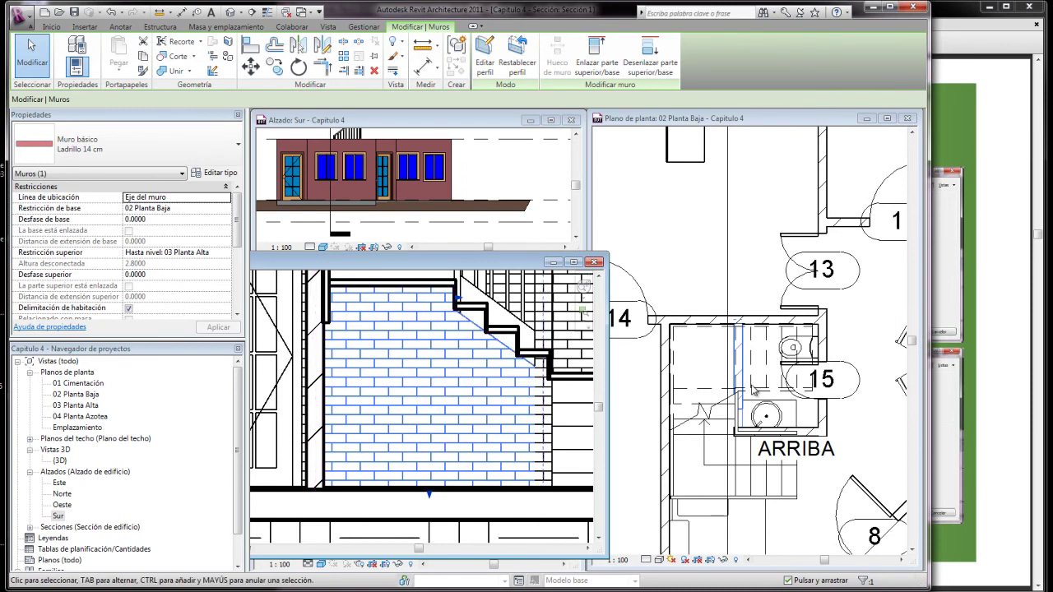
scroll(395, 369, down, 1)
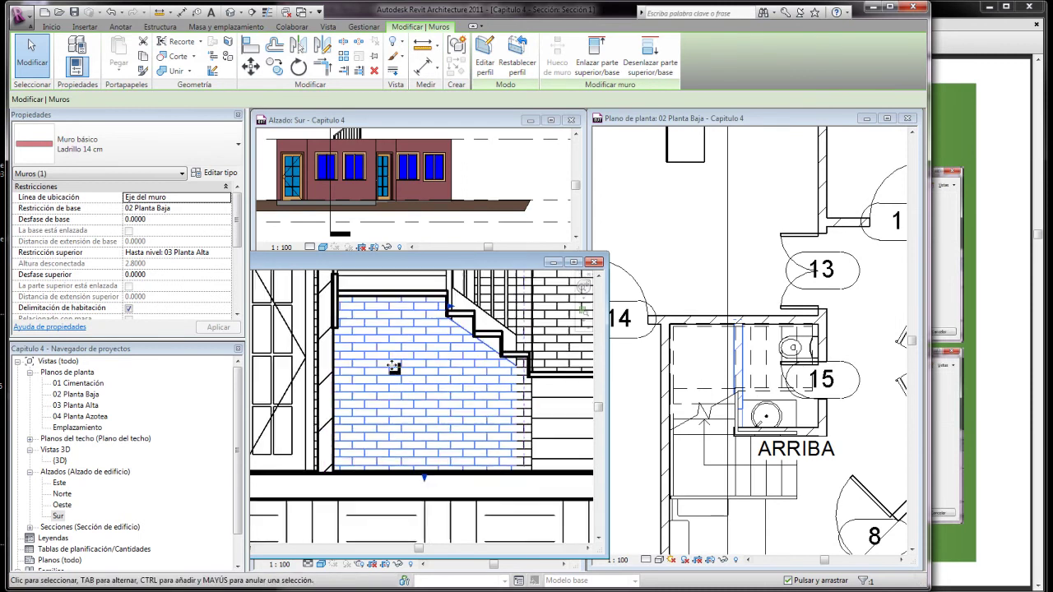
scroll(395, 369, down, 1)
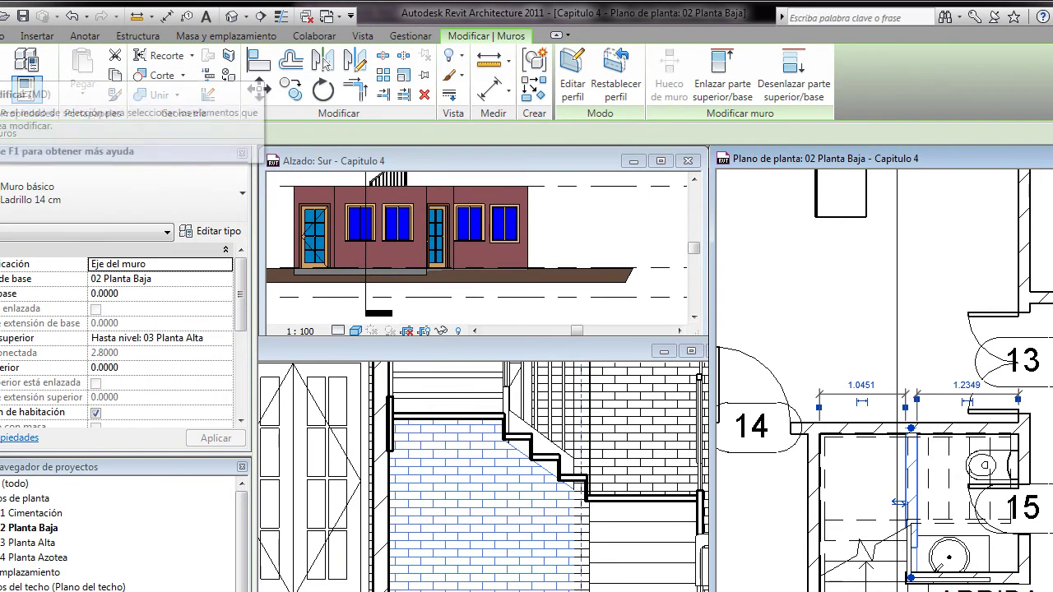
key(Escape)
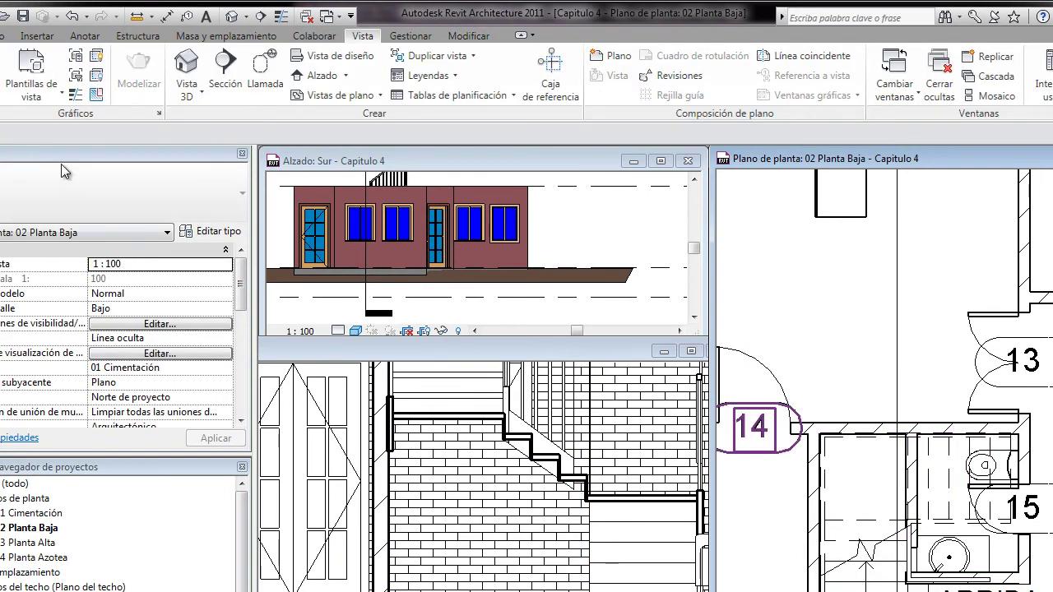
- Place a Deslizante con cubrejuntas 0915 x 0610 mm window in the toilet's vertical wall
click(2, 35)
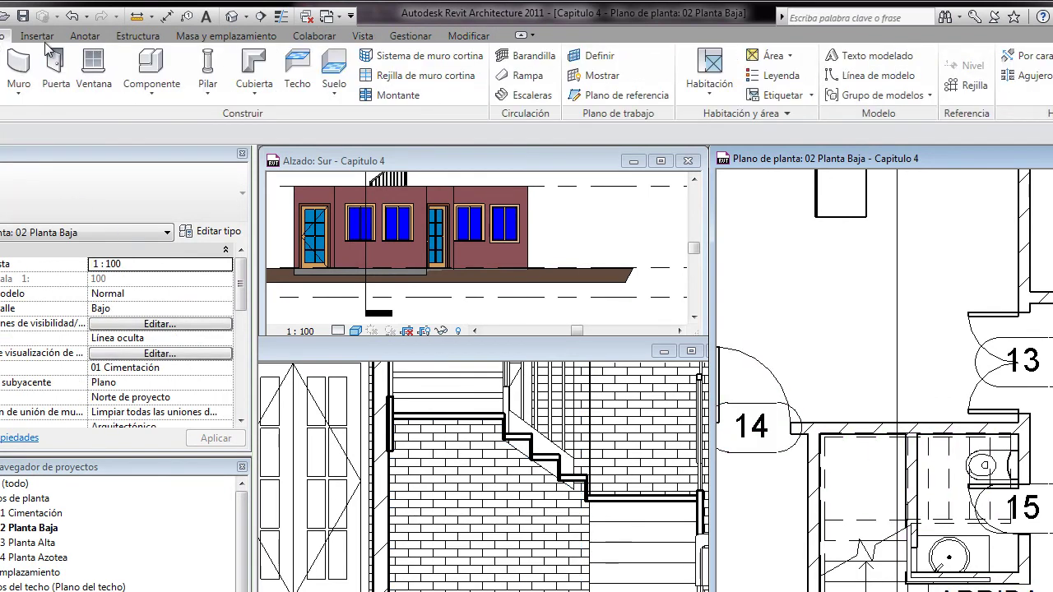
click(95, 70)
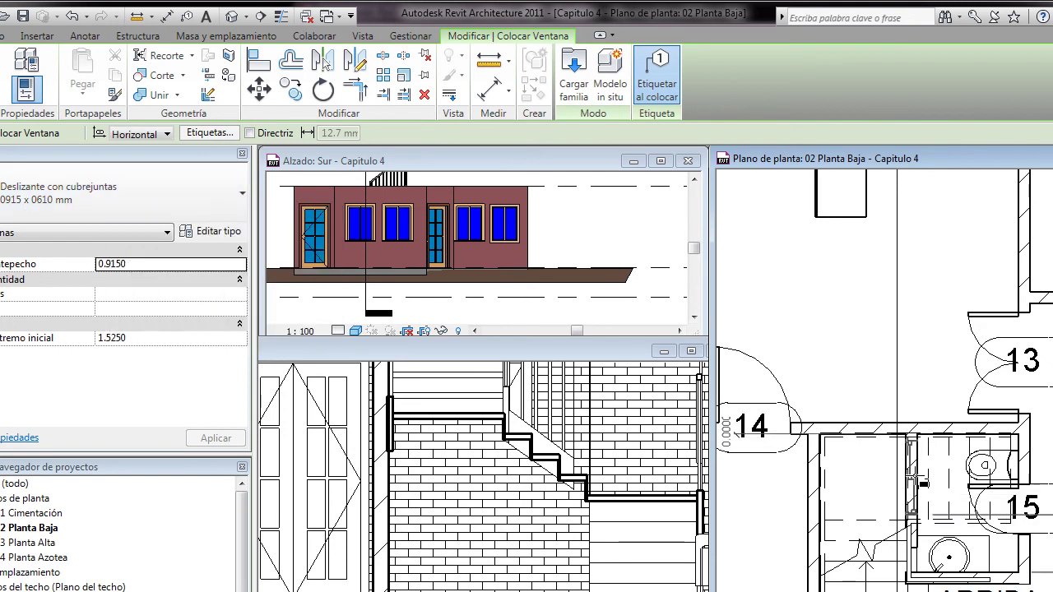
click(911, 492)
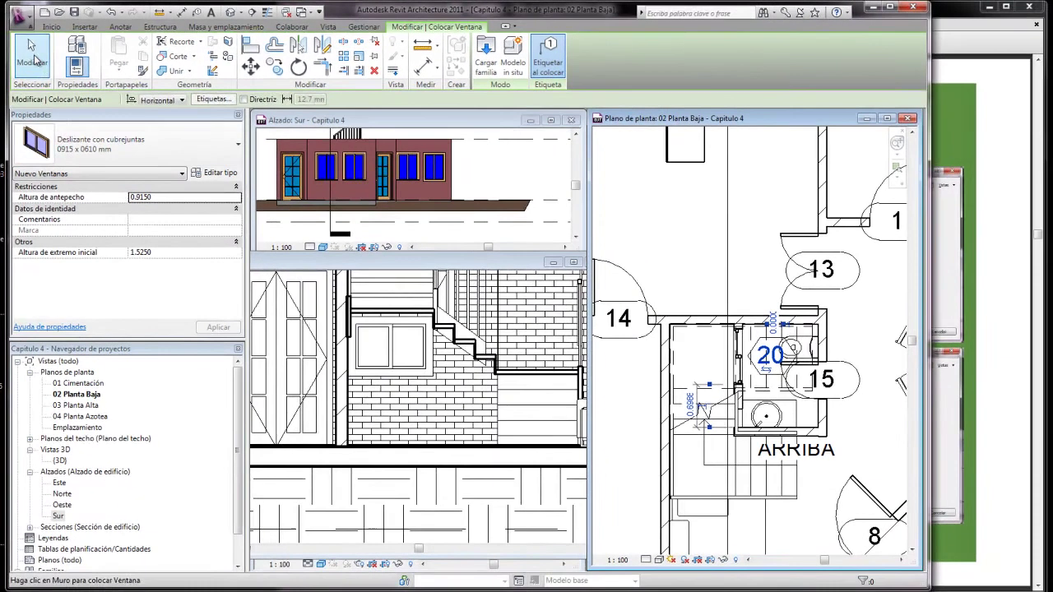
click(35, 74)
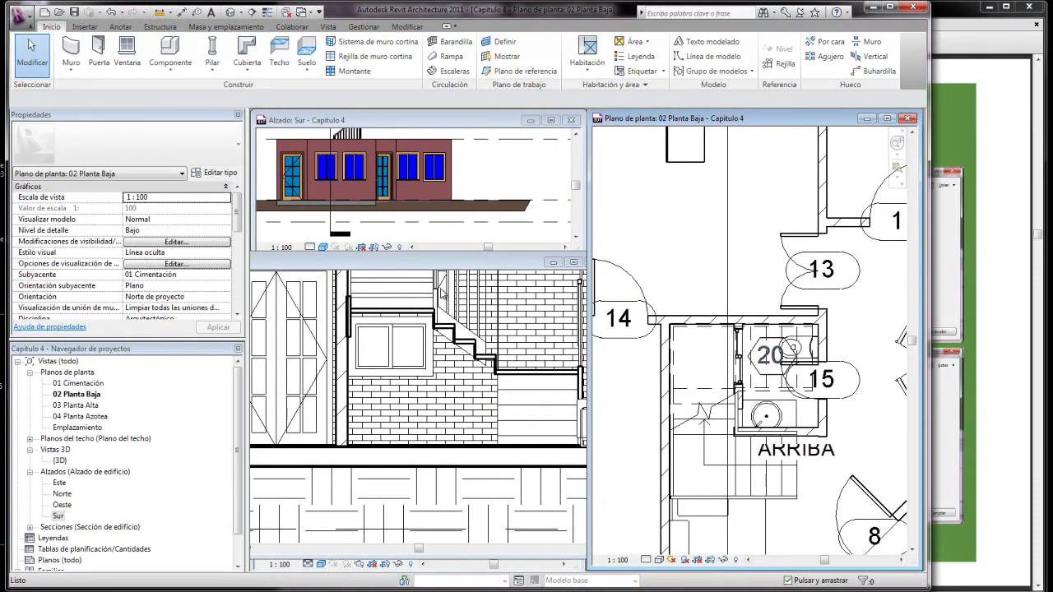
- Restore the 3D view and orbit and zoom to check the brick toilet walls under the stairs
click(553, 265)
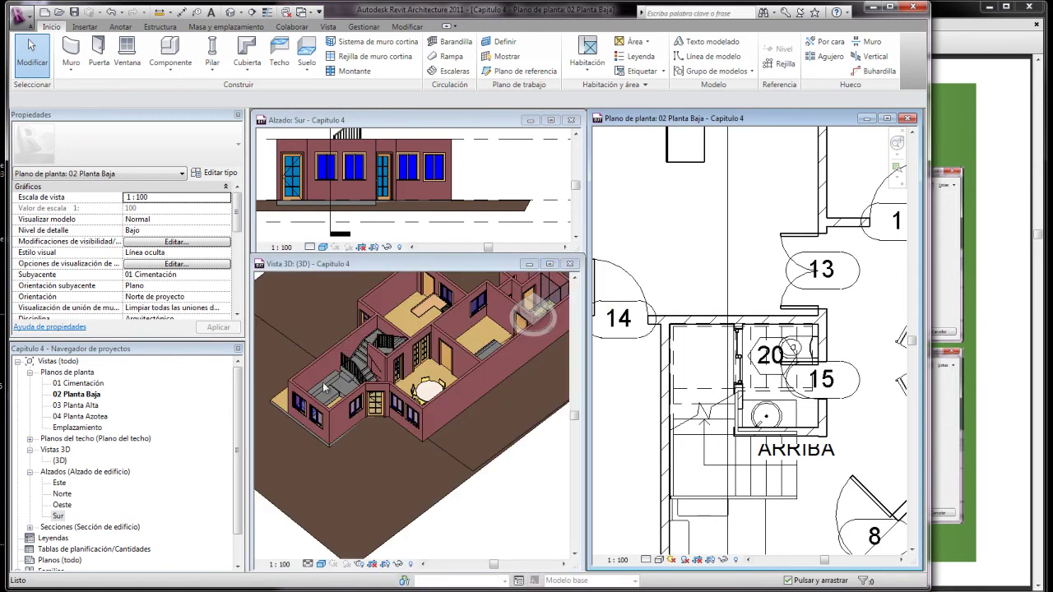
click(393, 474)
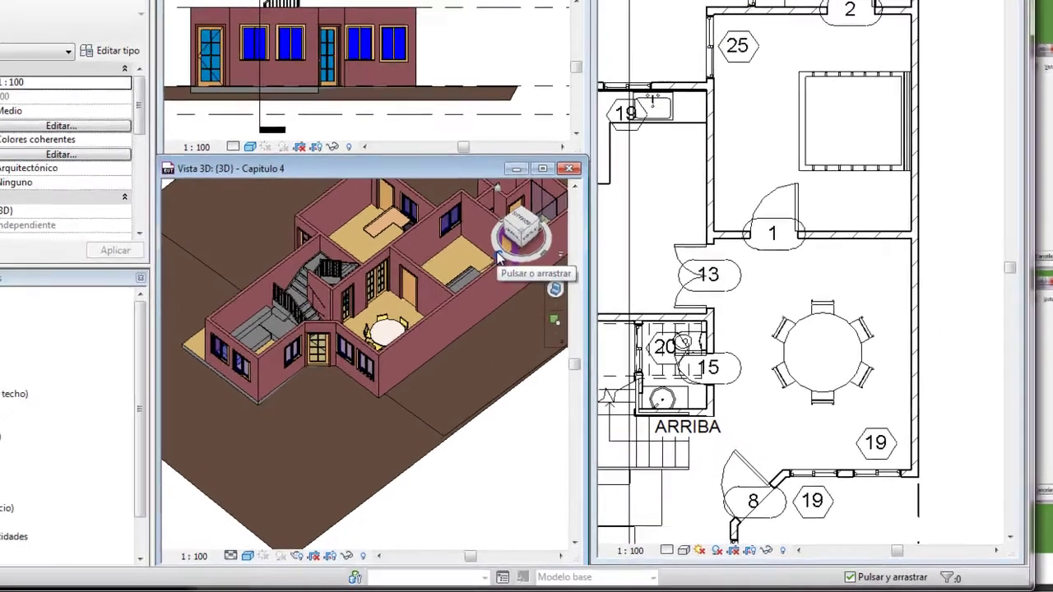
drag(500, 257, 526, 359)
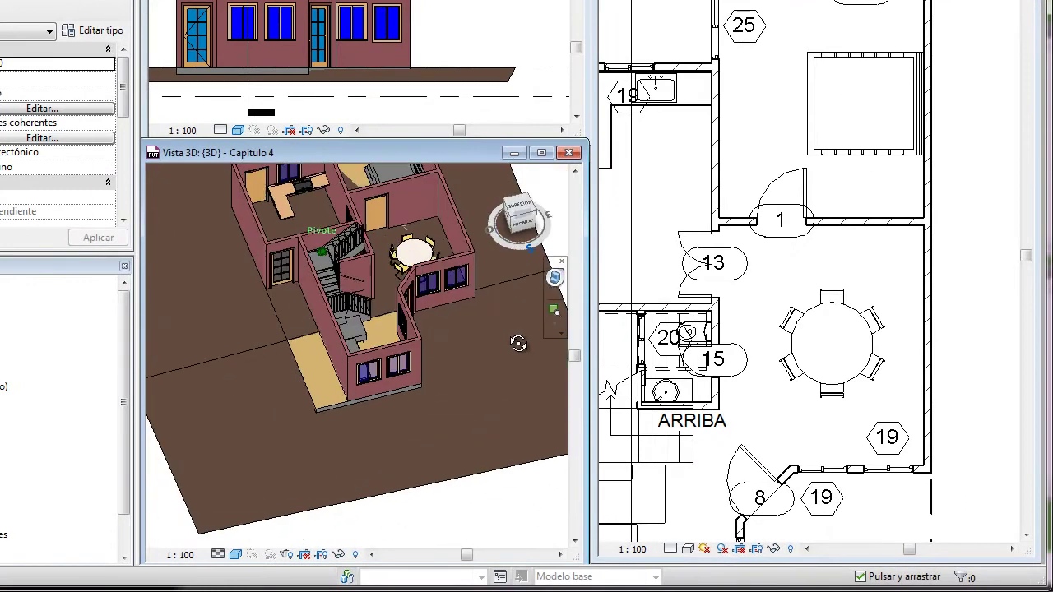
scroll(329, 238, up, 2)
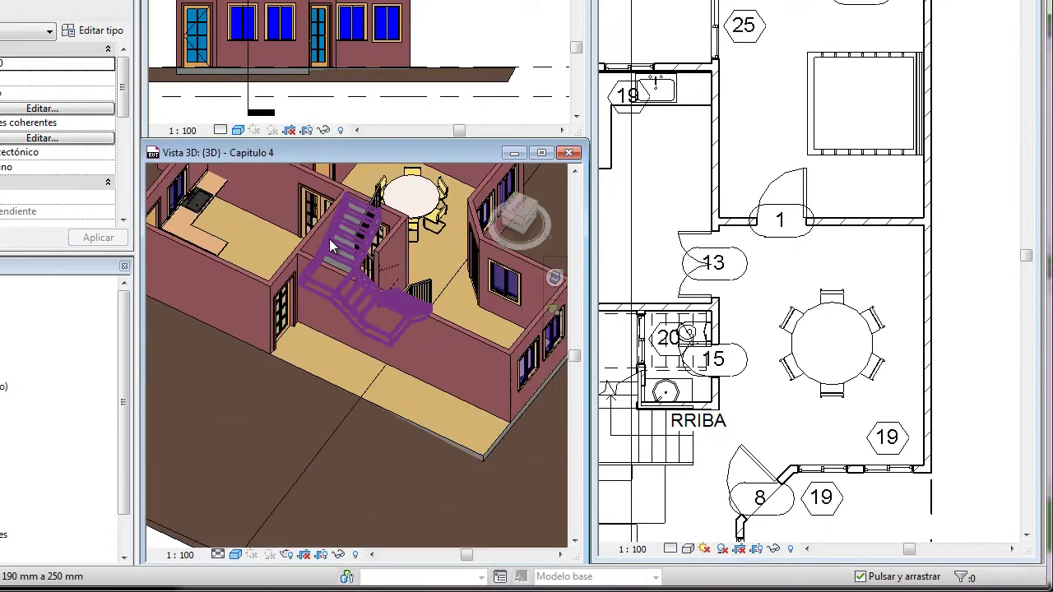
scroll(329, 238, up, 3)
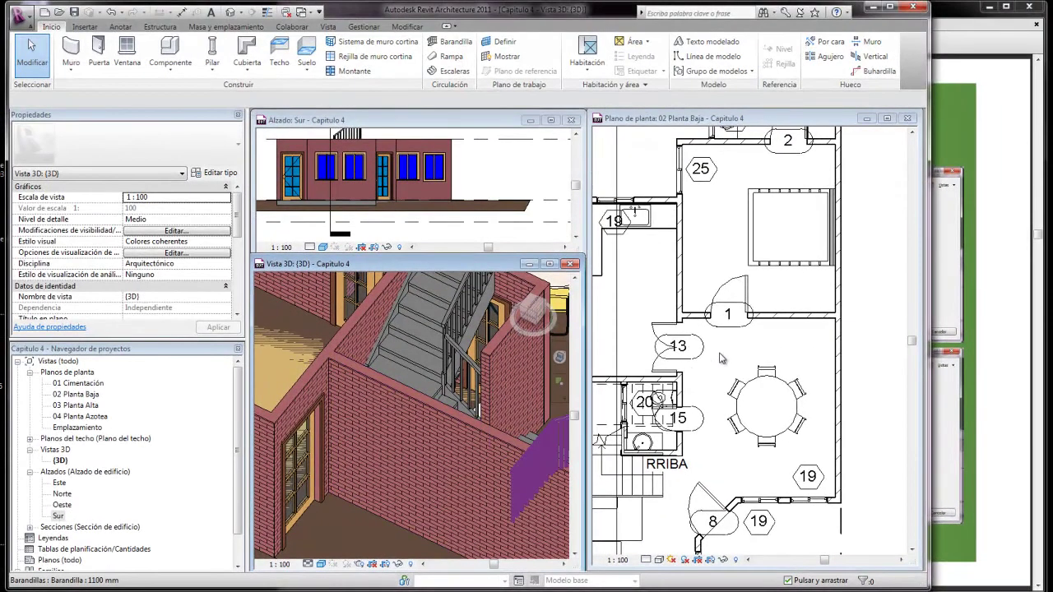
click(724, 360)
scroll(727, 384, down, 5)
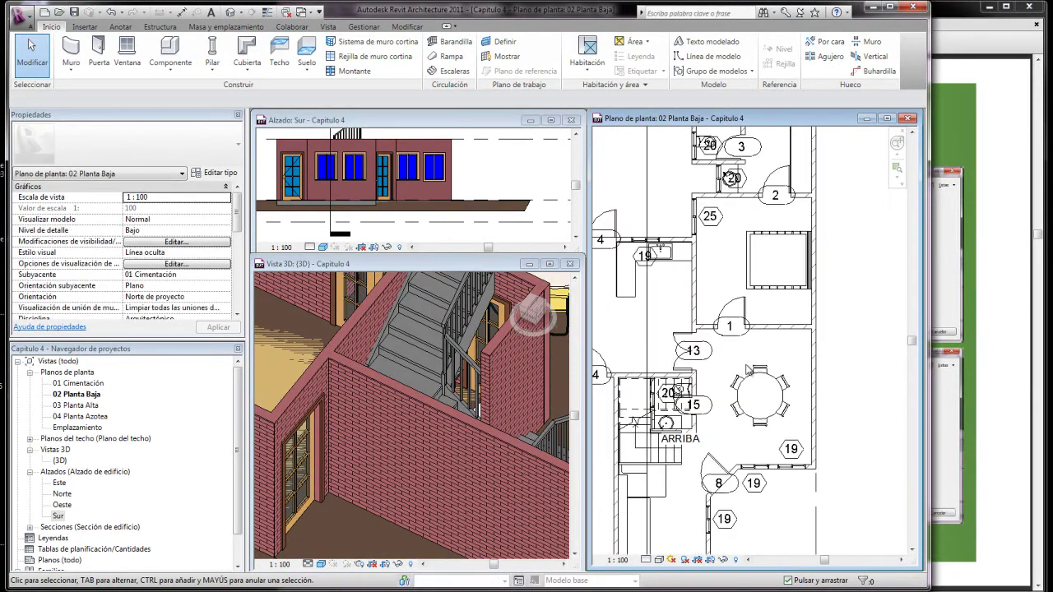
scroll(658, 411, up, 2)
scroll(662, 412, up, 3)
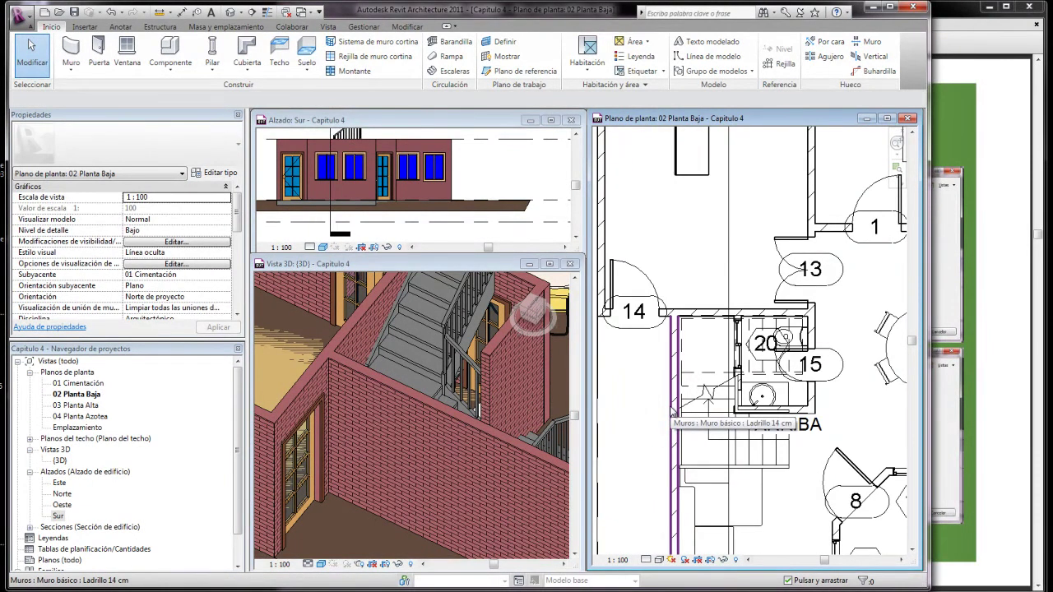
- Open the long wall beside the stairs for profile editing in Sección 1
click(630, 395)
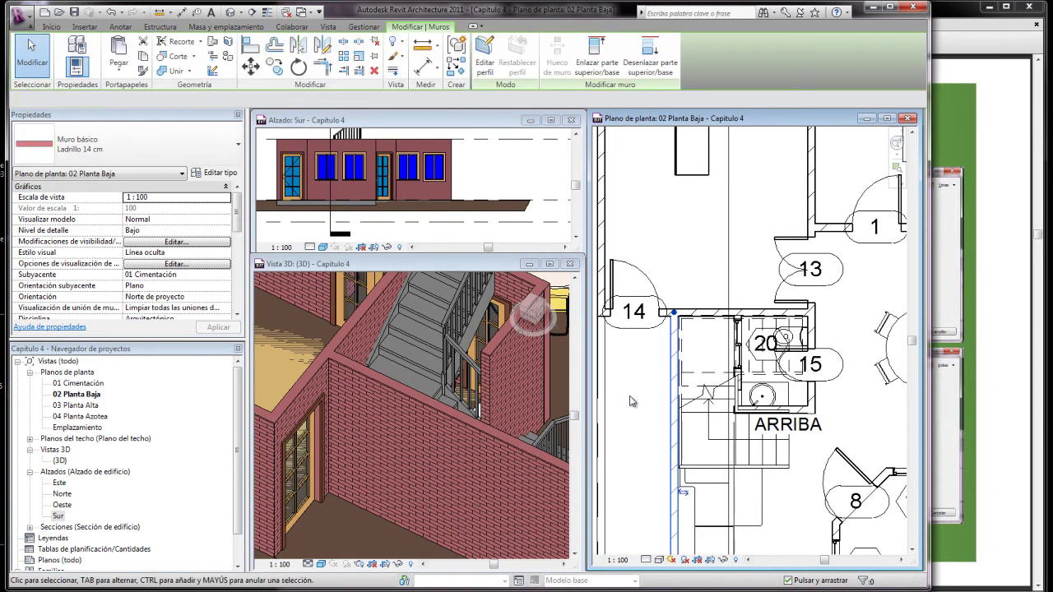
click(483, 54)
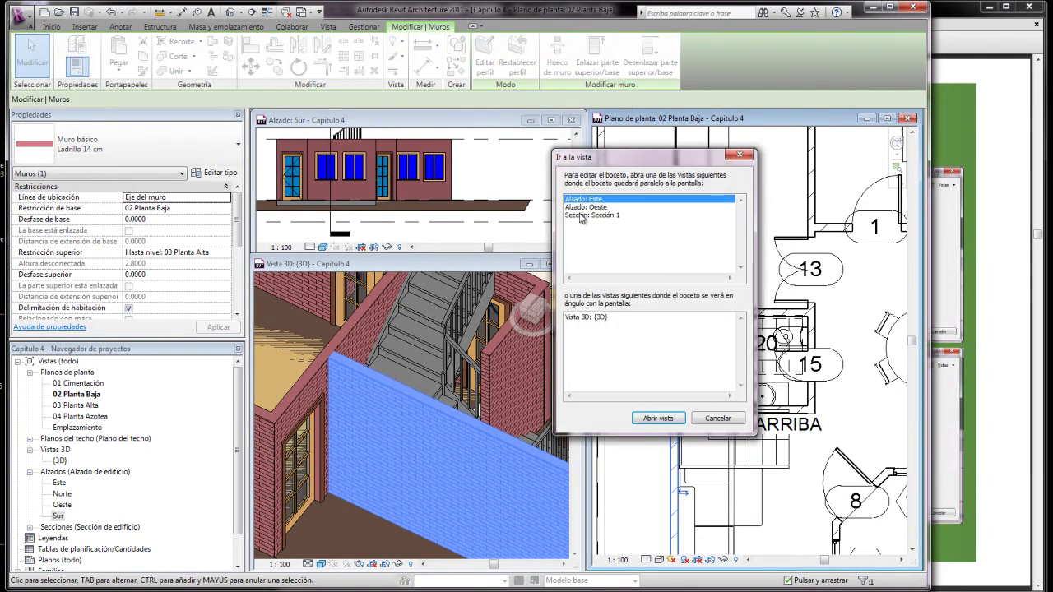
click(581, 215)
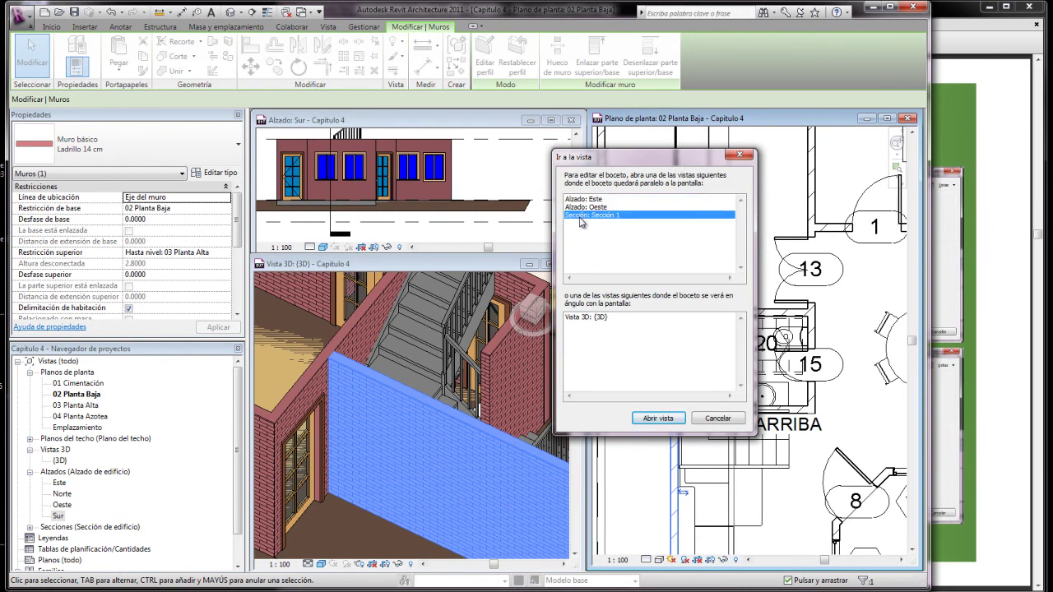
click(657, 419)
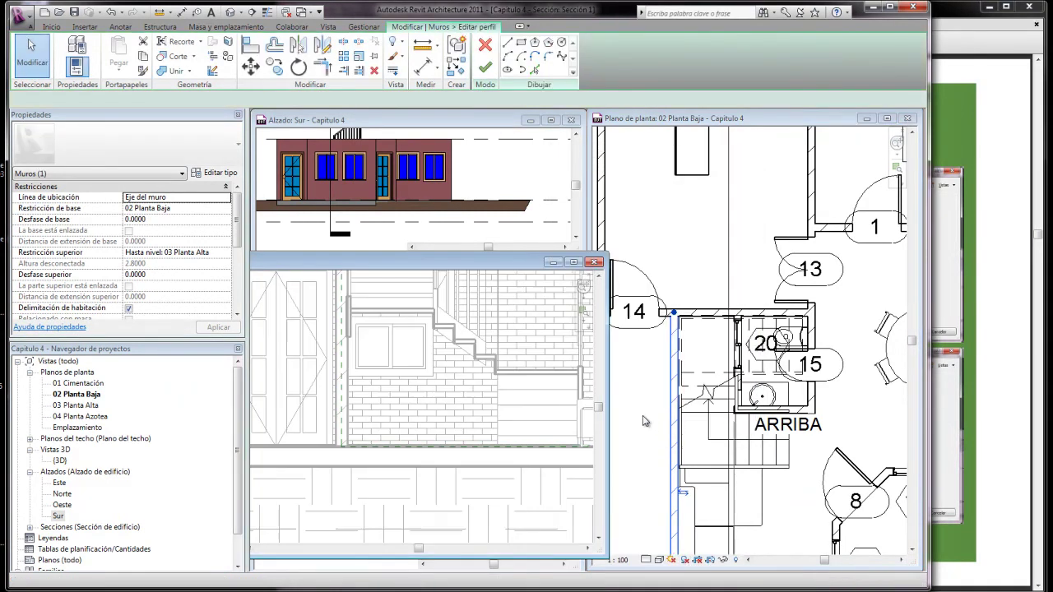
- Zoom around the section, then cancel the profile edit without keeping changes
scroll(526, 435, down, 2)
scroll(526, 436, down, 2)
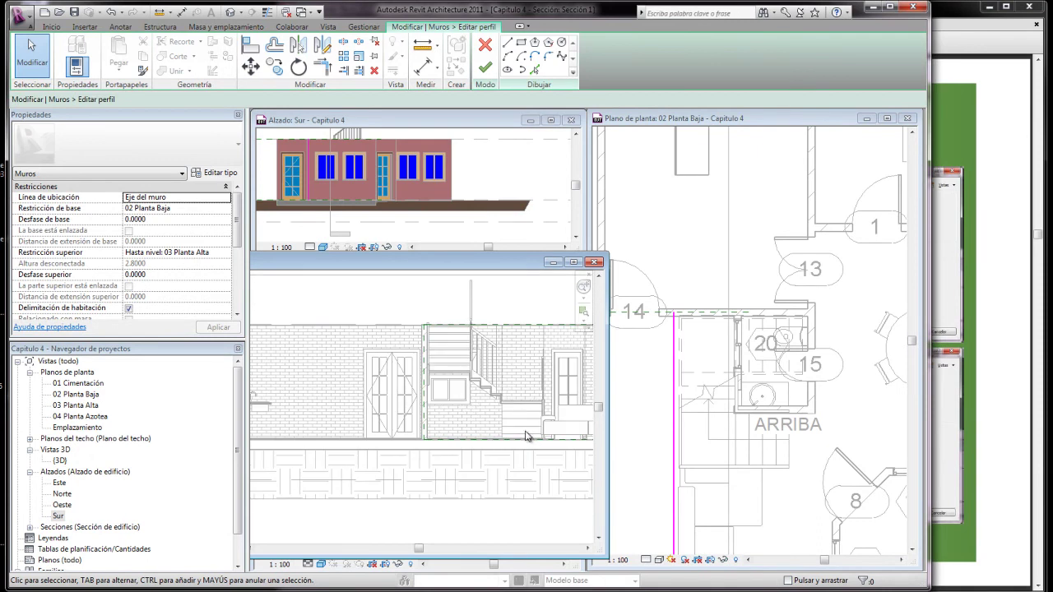
scroll(442, 351, down, 2)
scroll(442, 352, down, 2)
scroll(442, 351, down, 2)
scroll(442, 352, down, 1)
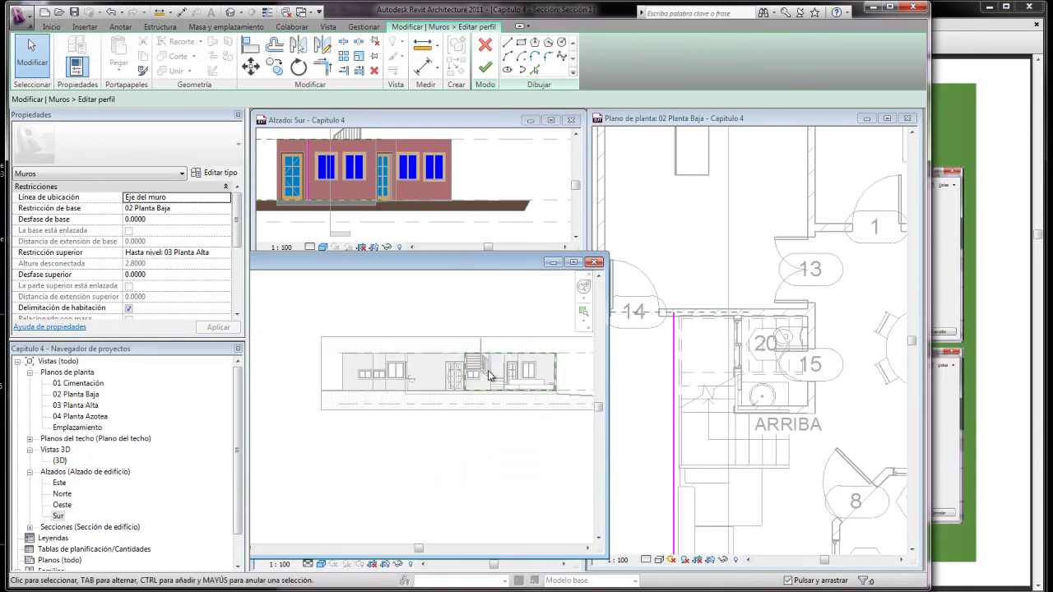
scroll(492, 378, up, 3)
scroll(492, 378, up, 2)
scroll(493, 383, up, 1)
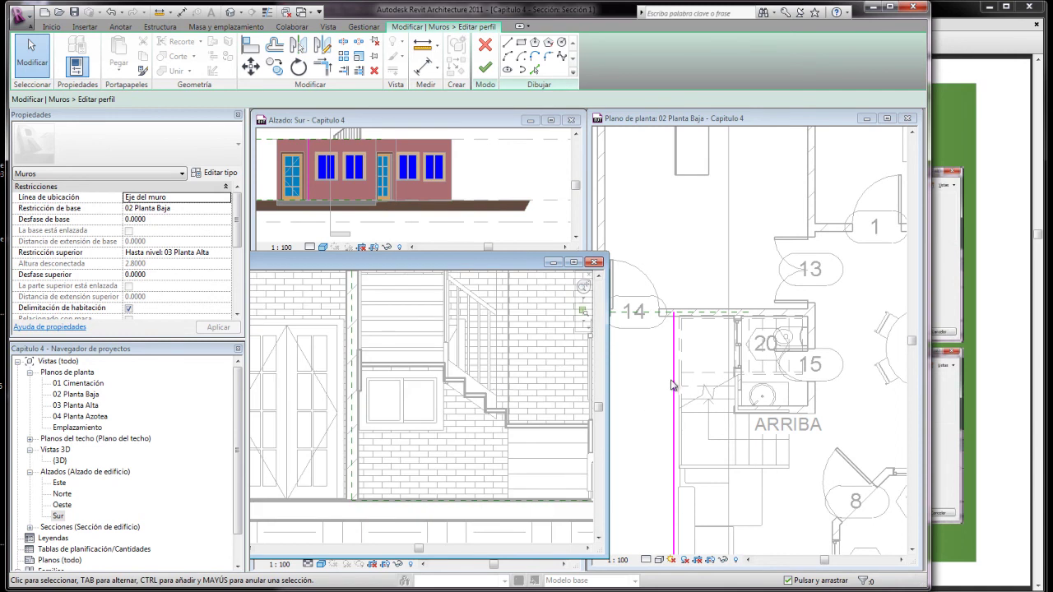
scroll(493, 337, down, 1)
scroll(486, 354, down, 1)
scroll(477, 374, down, 1)
scroll(473, 383, down, 2)
scroll(475, 386, down, 1)
scroll(481, 393, down, 1)
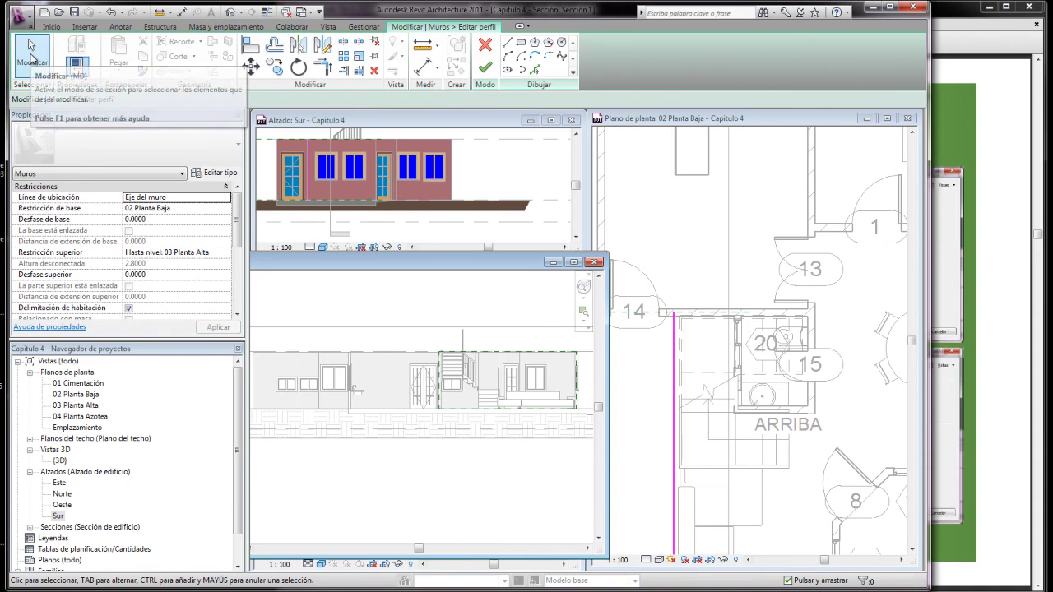
click(486, 46)
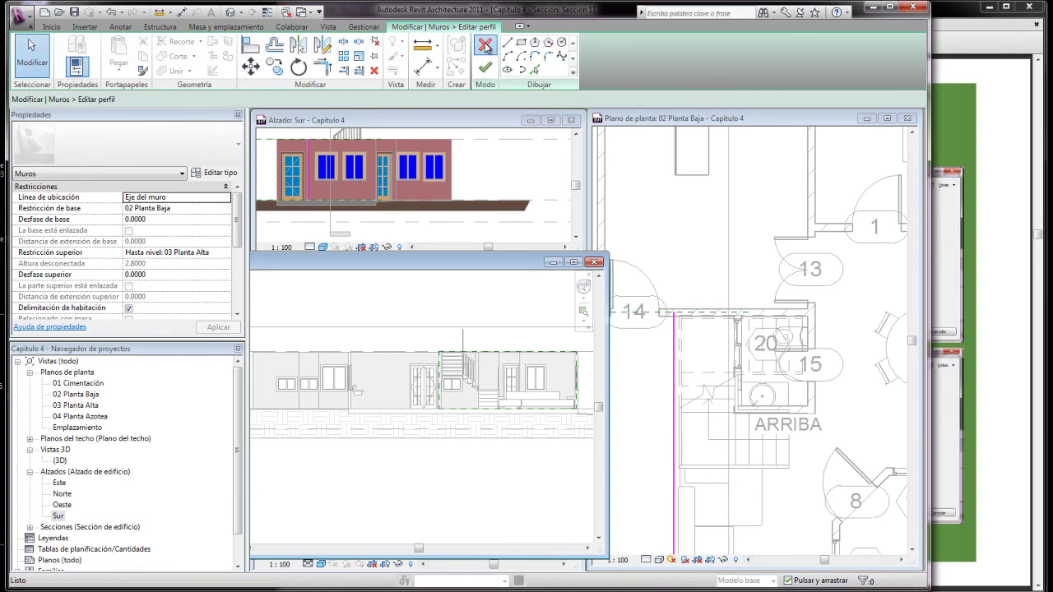
- Flip the Sección 1 line in Planta Baja and bring the stair and room 14 into view
click(730, 238)
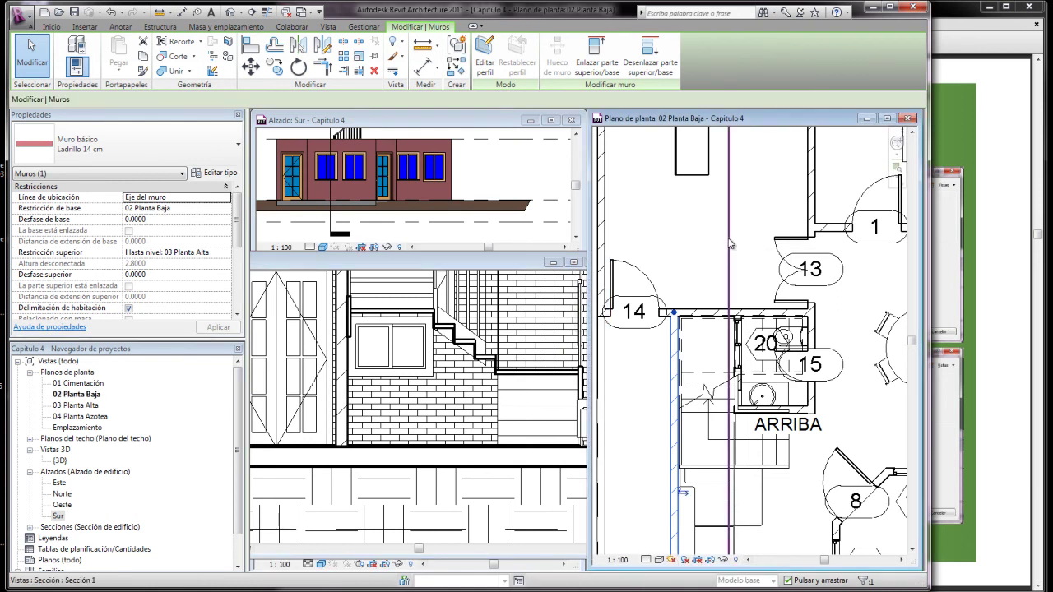
click(730, 244)
scroll(731, 244, down, 3)
scroll(712, 415, down, 2)
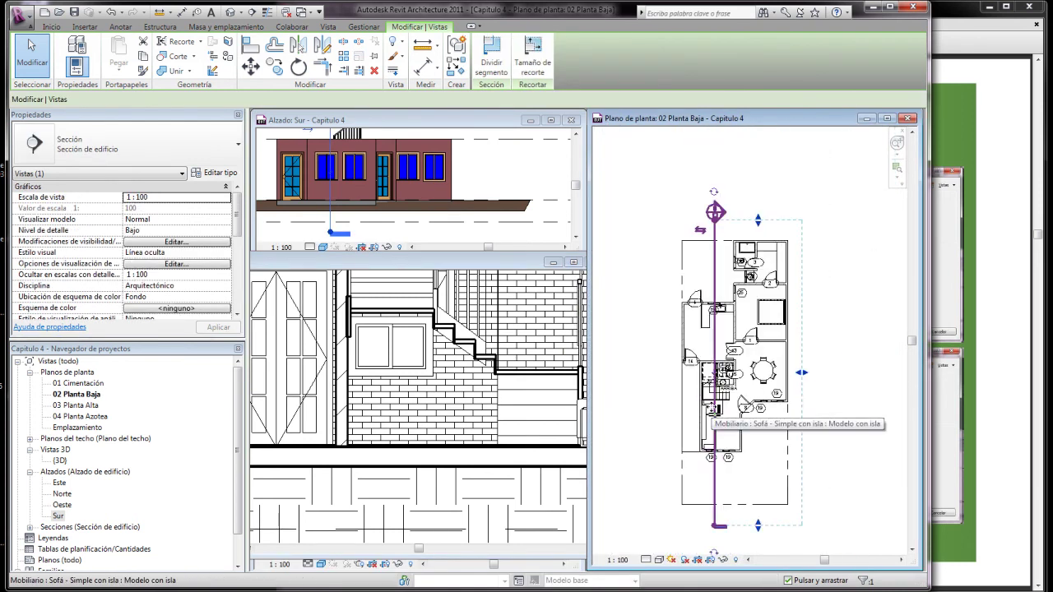
scroll(717, 232, up, 2)
scroll(718, 236, up, 2)
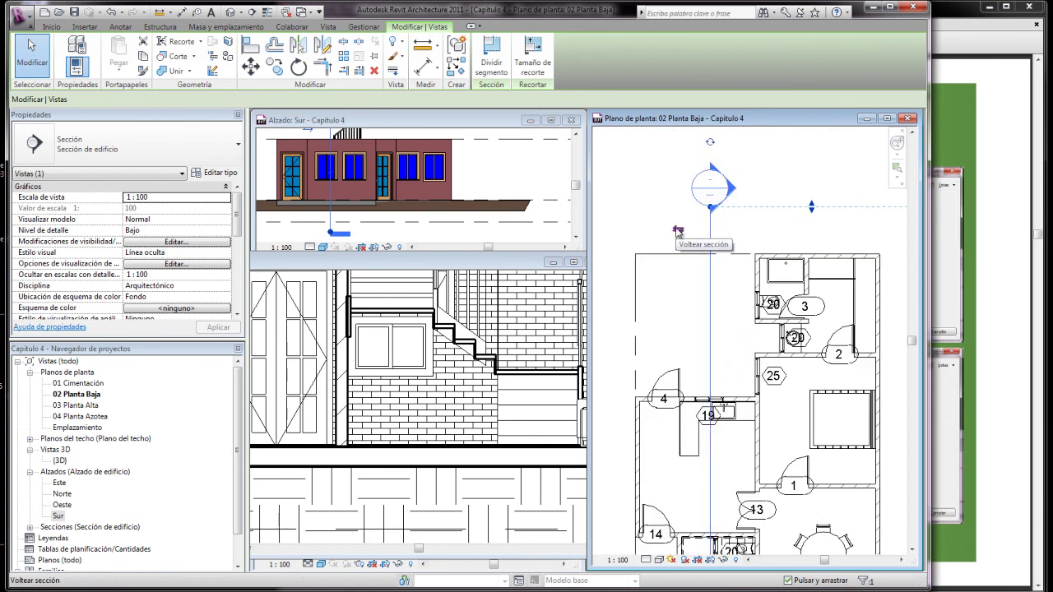
click(678, 231)
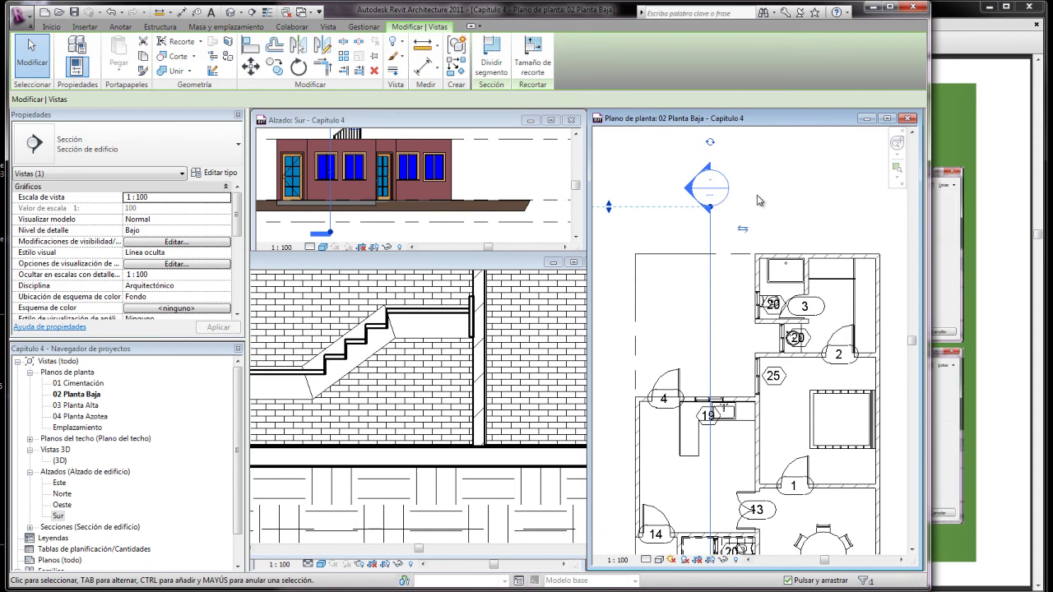
middle_drag(716, 547, 738, 409)
scroll(721, 383, up, 2)
scroll(721, 383, up, 2)
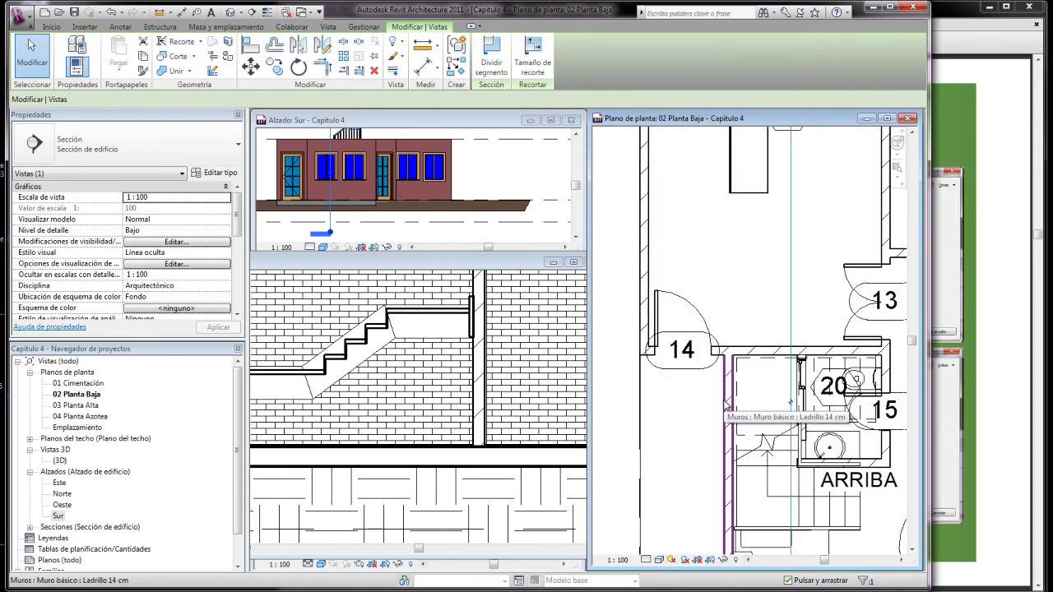
- Select the toilet wall beside room 14 and open its profile for editing
click(726, 406)
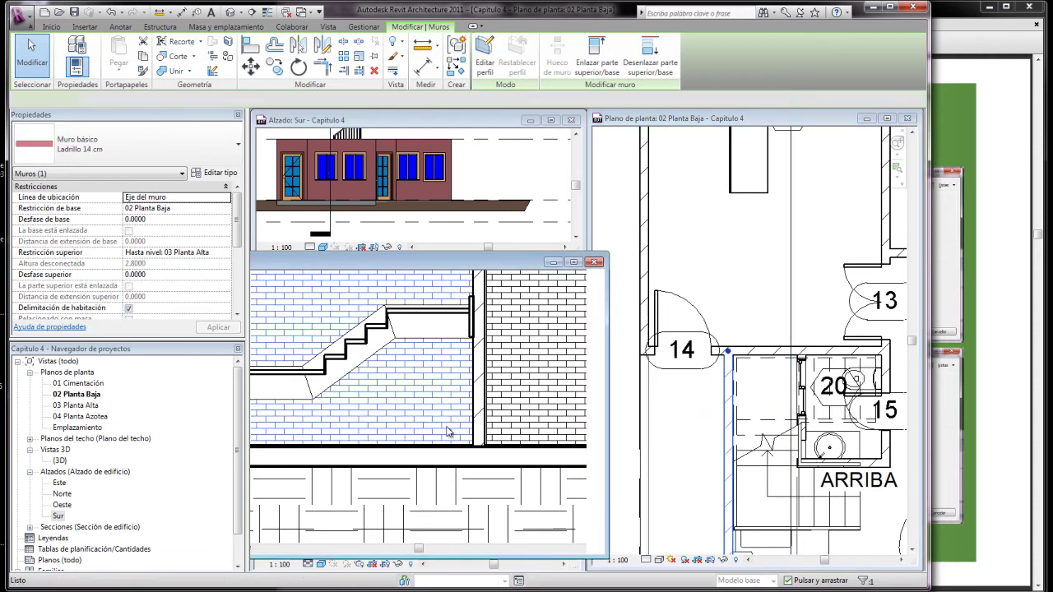
scroll(451, 413, down, 2)
scroll(449, 395, down, 2)
scroll(445, 365, down, 1)
scroll(436, 362, up, 1)
scroll(423, 355, up, 1)
scroll(413, 353, up, 1)
scroll(407, 378, up, 1)
scroll(407, 378, up, 1)
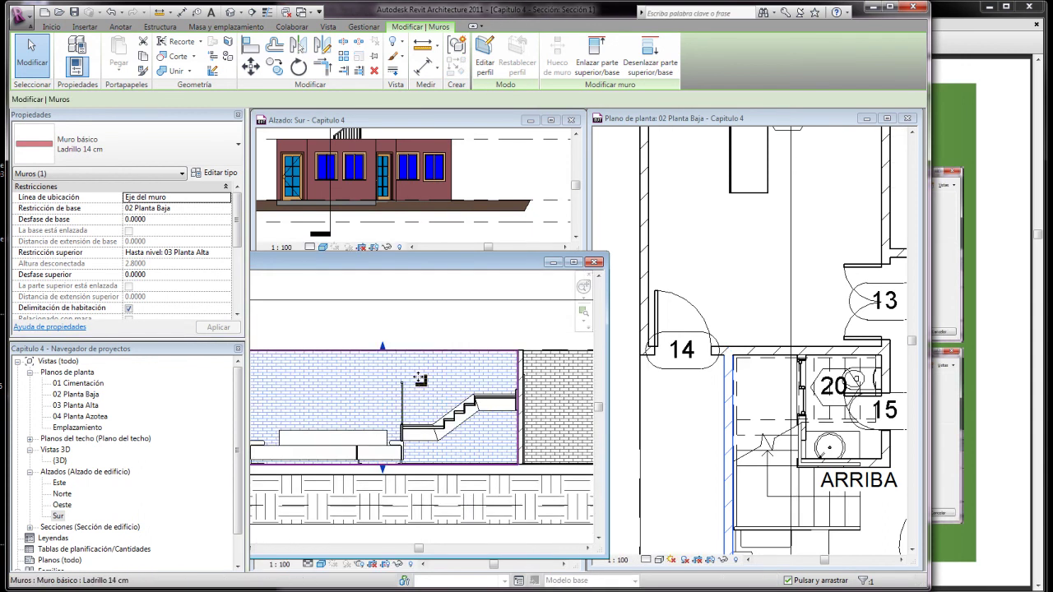
scroll(418, 376, up, 1)
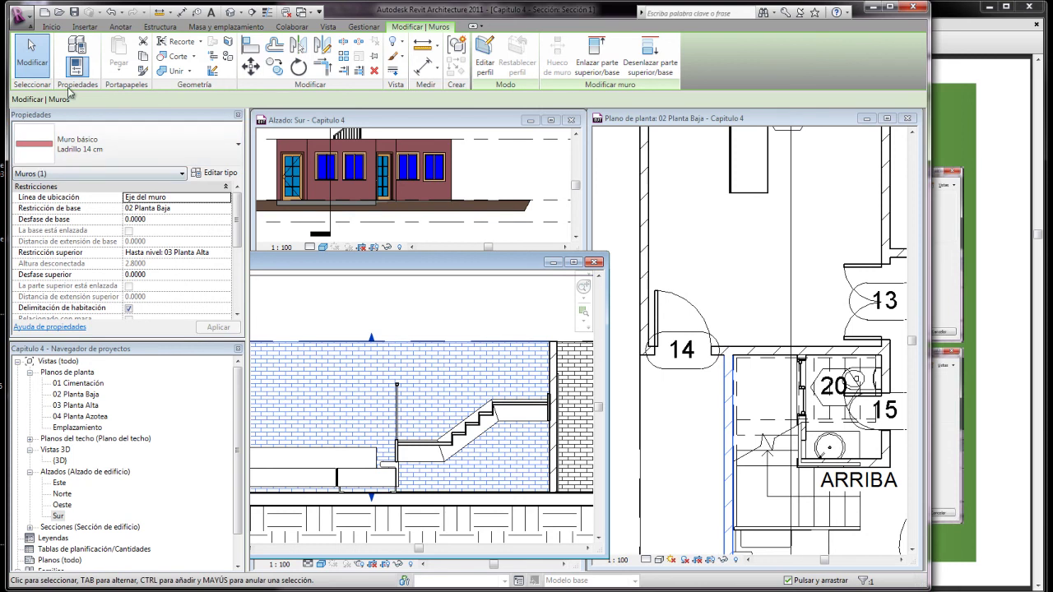
click(485, 49)
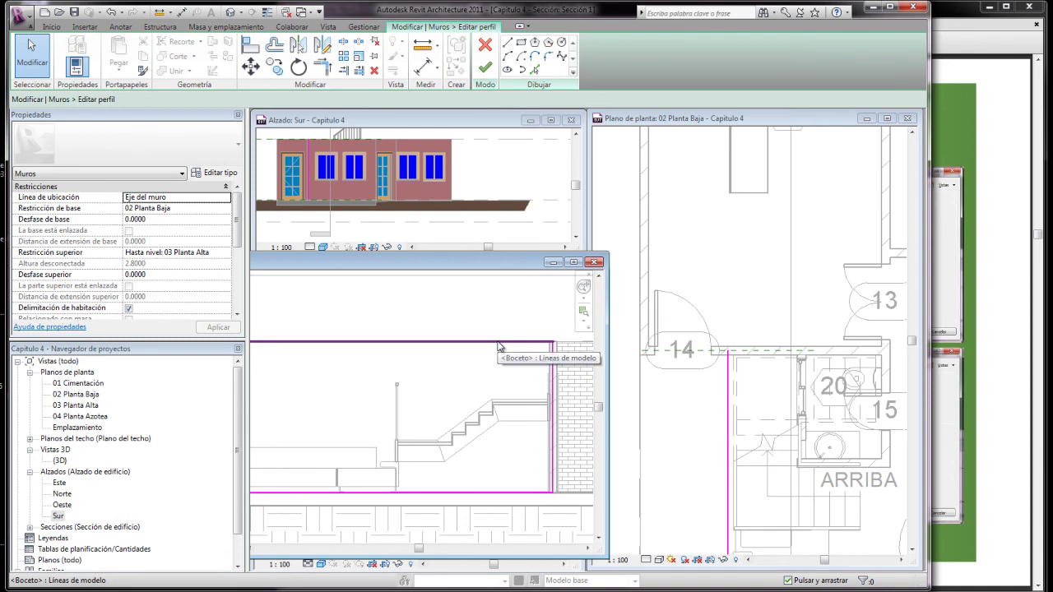
- Shorten the right profile edge to 1.480 m and the bottom edge to 4.74
scroll(556, 448, up, 2)
click(556, 448)
drag(556, 537, 556, 408)
click(527, 539)
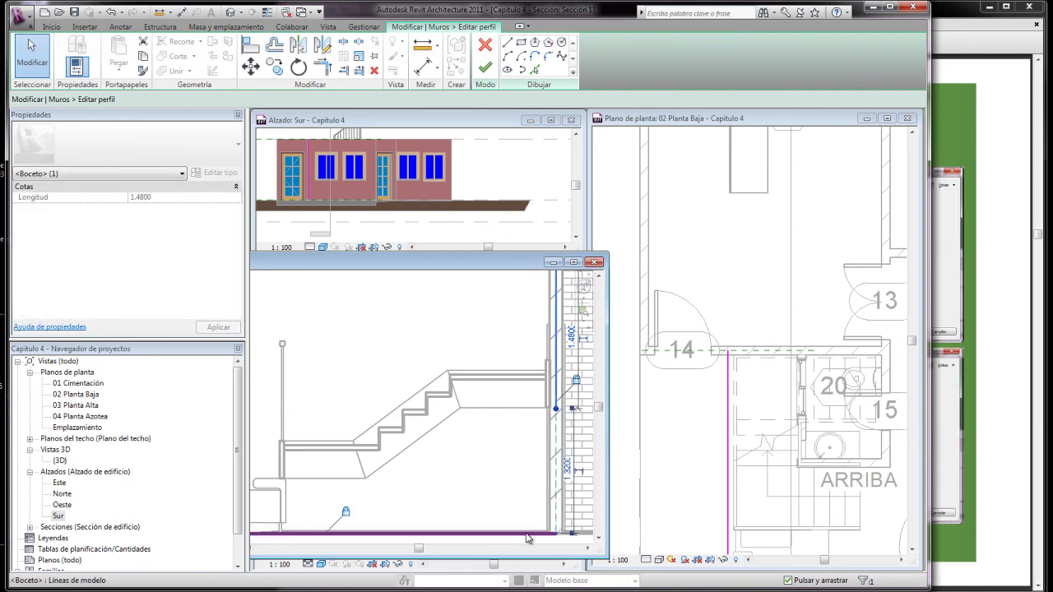
drag(556, 536, 368, 535)
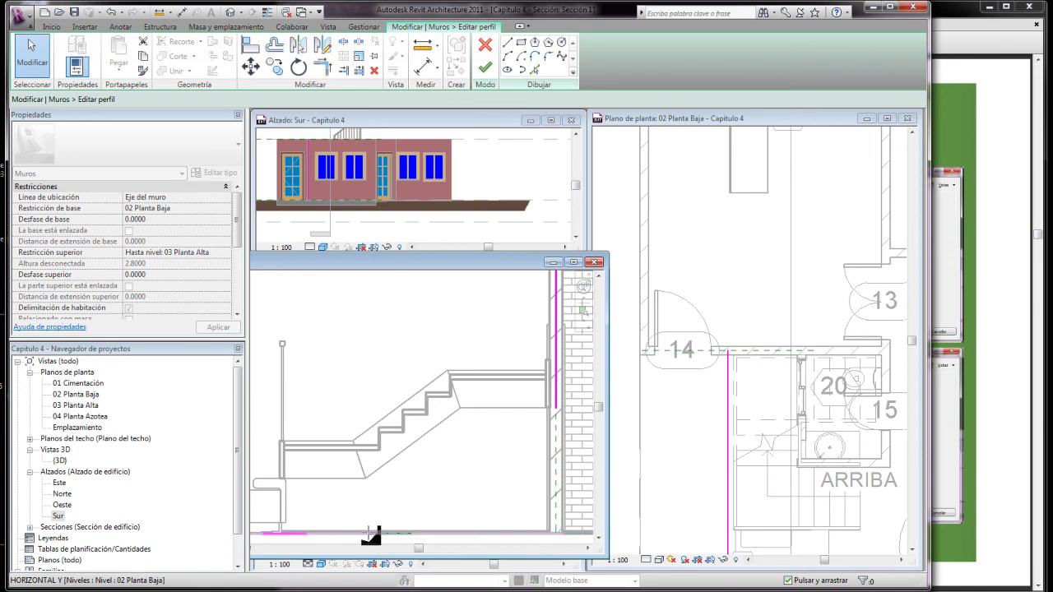
drag(368, 535, 368, 535)
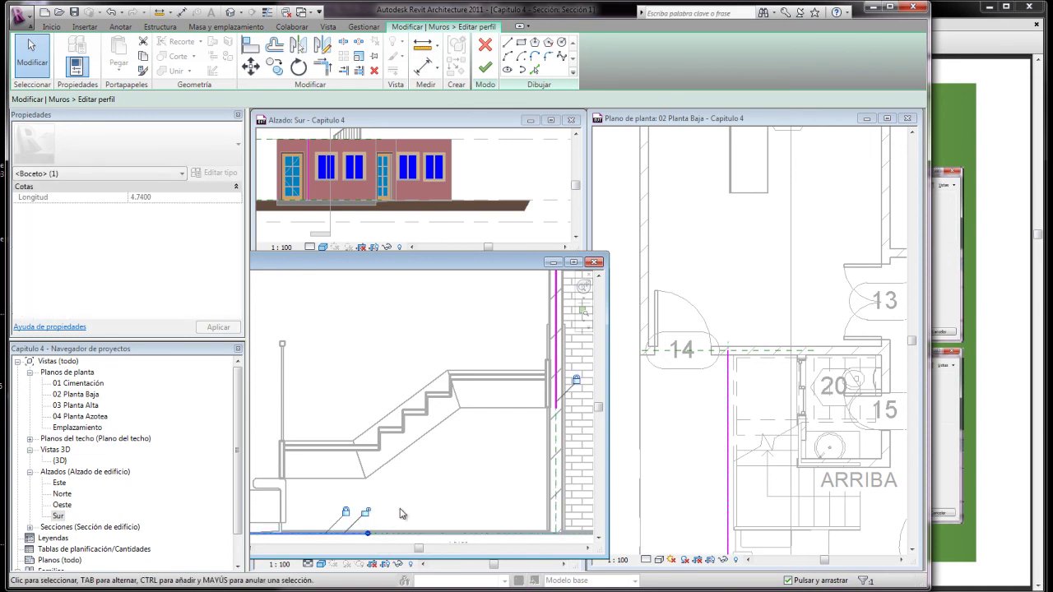
- Draw profile lines: a 0.70 vertical rise, a 36° slope under the stairs, and a flat run to the right edge
click(508, 44)
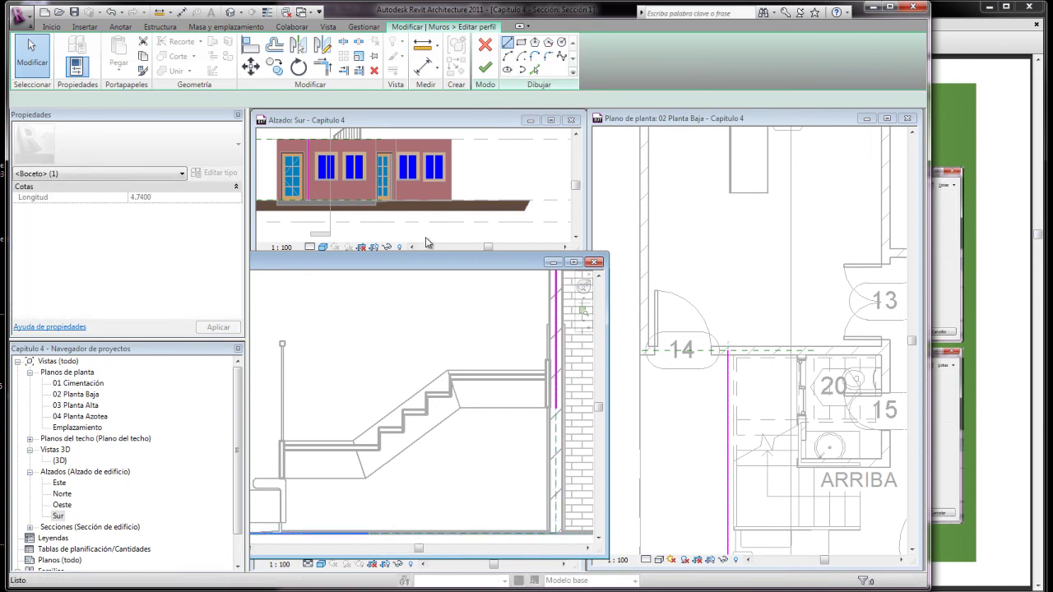
click(368, 535)
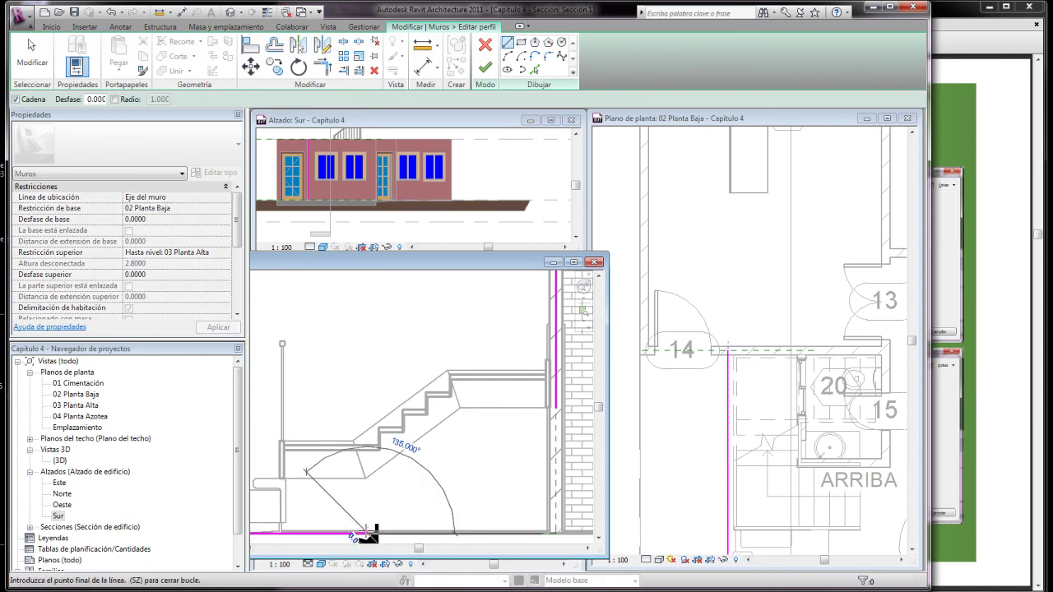
click(368, 468)
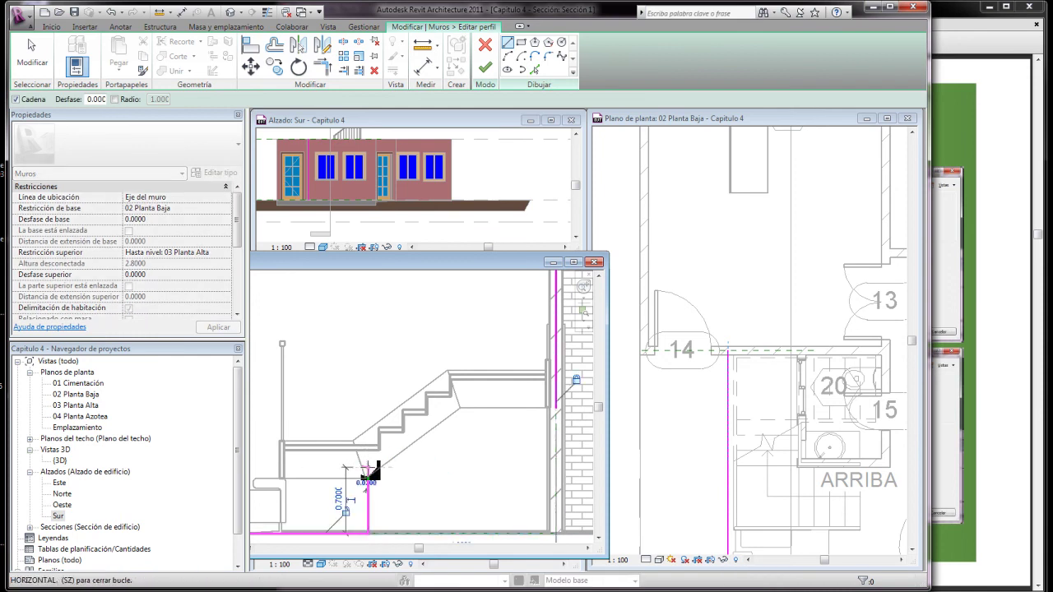
click(462, 398)
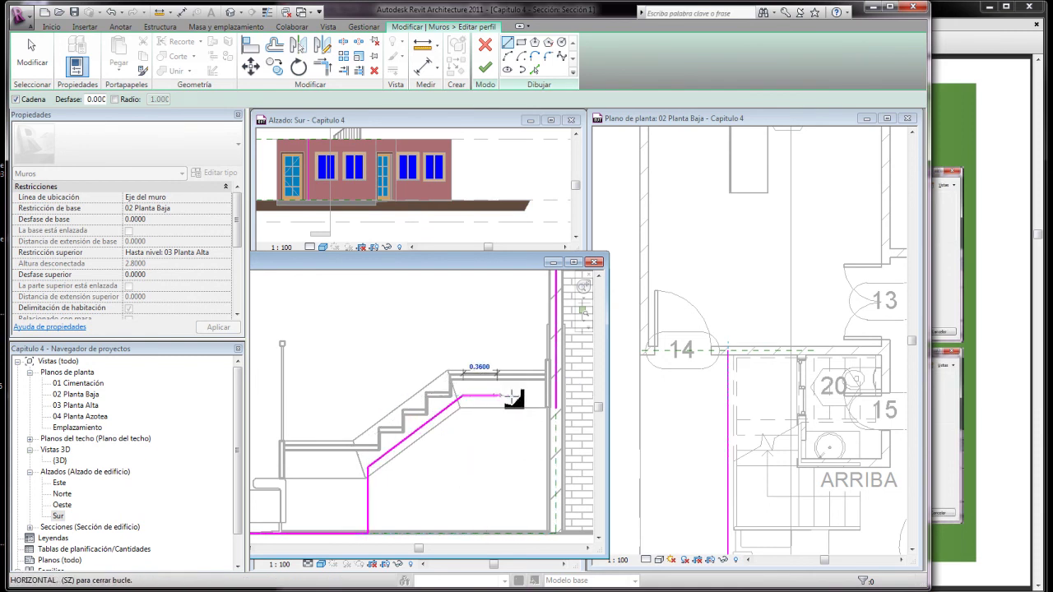
click(556, 398)
key(Escape)
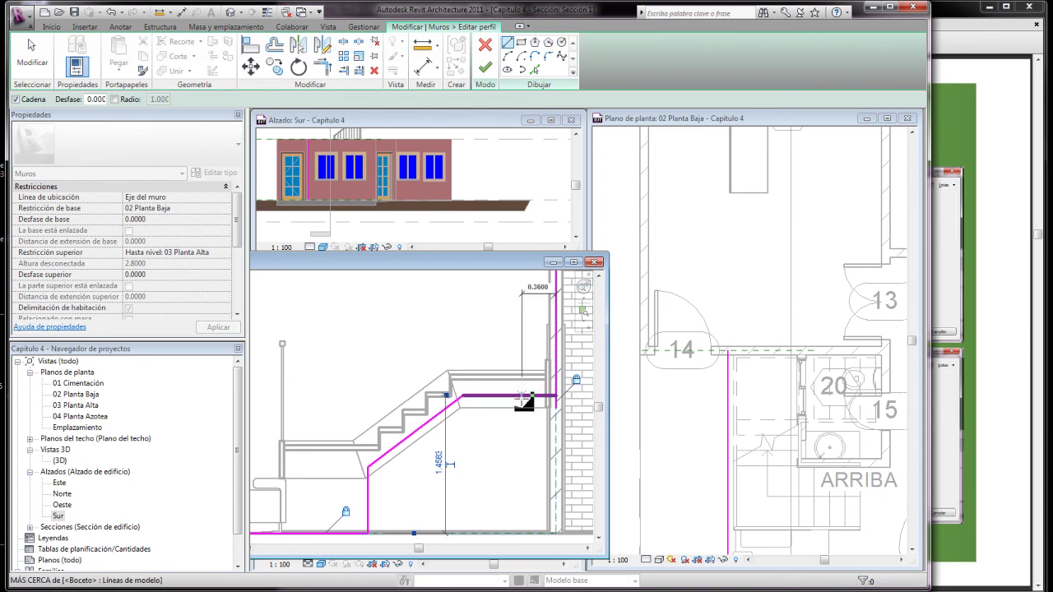
scroll(422, 403, up, 3)
scroll(421, 403, down, 3)
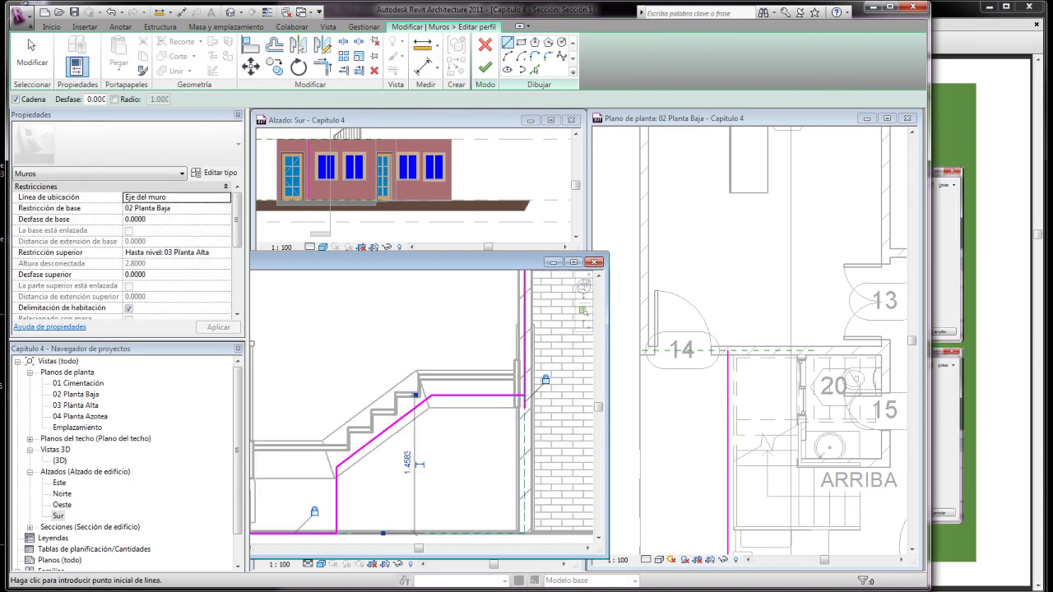
- Drag the right vertical sketch line's end to meet the flat segment, making it 1.3417 m
click(32, 57)
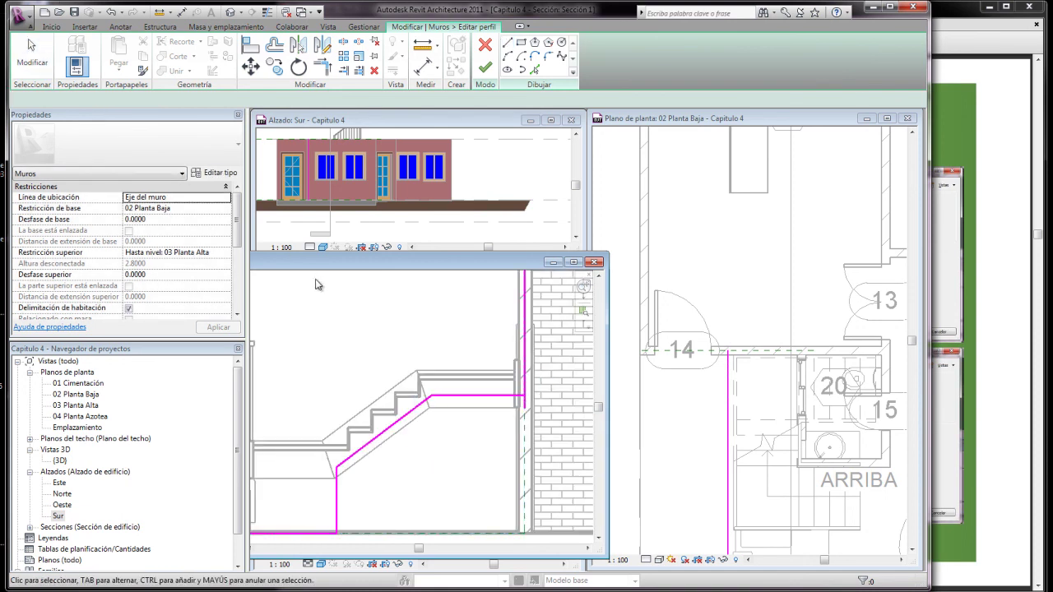
scroll(535, 409, up, 2)
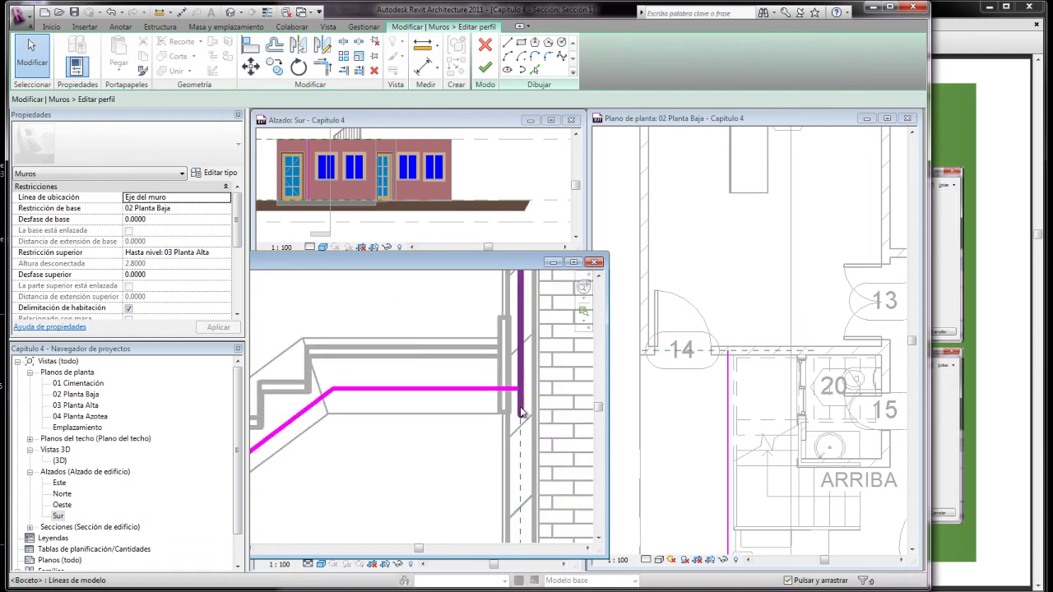
click(520, 413)
drag(521, 413, 520, 388)
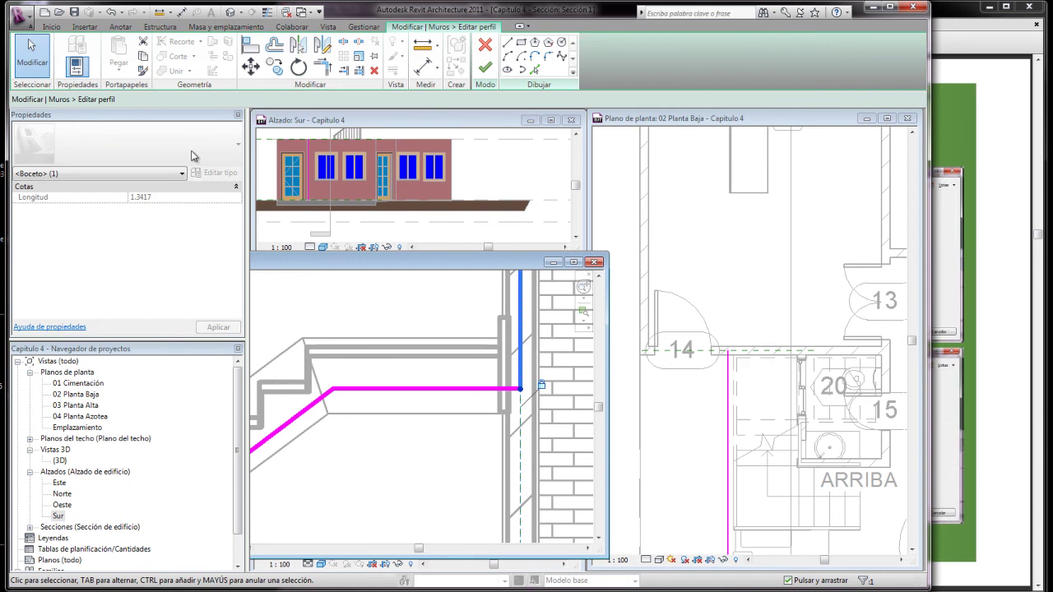
- Finish the stair-following wall profile, close the Section 1 window and zoom out the floor plan
click(486, 70)
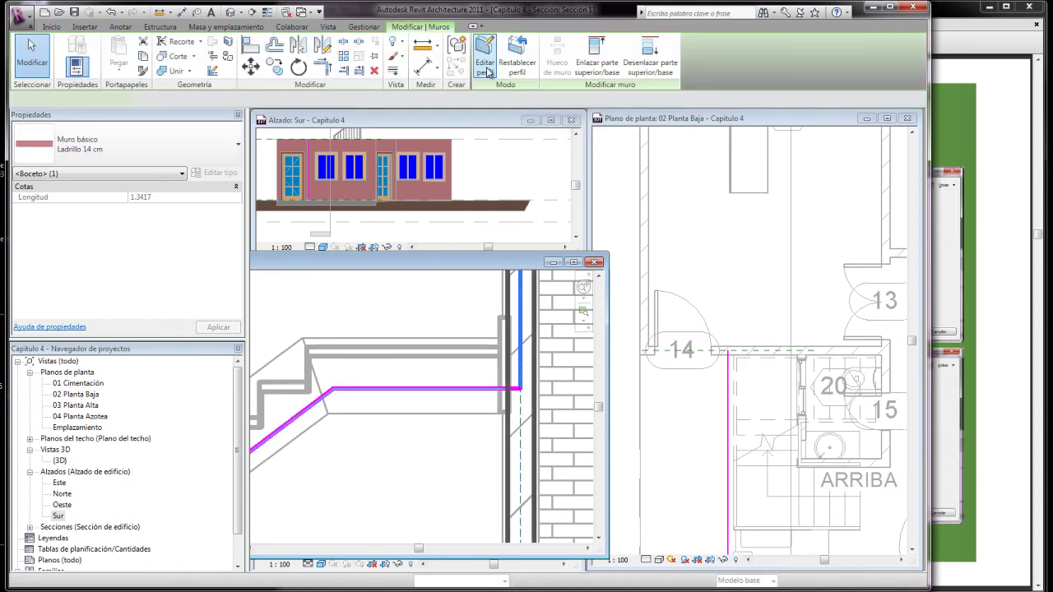
click(595, 262)
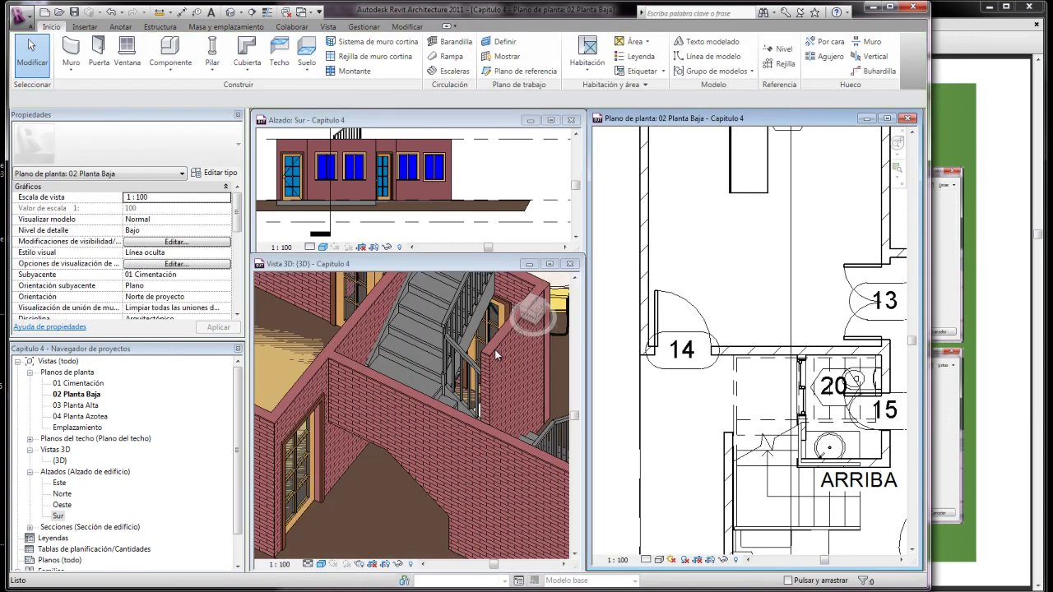
scroll(496, 353, down, 2)
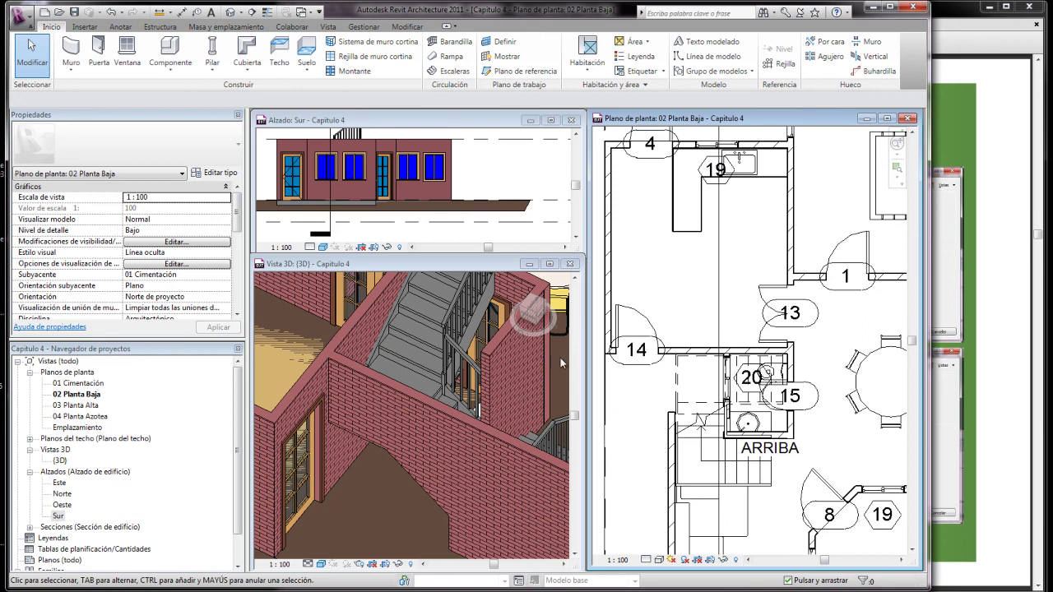
scroll(663, 291, down, 3)
scroll(663, 290, down, 1)
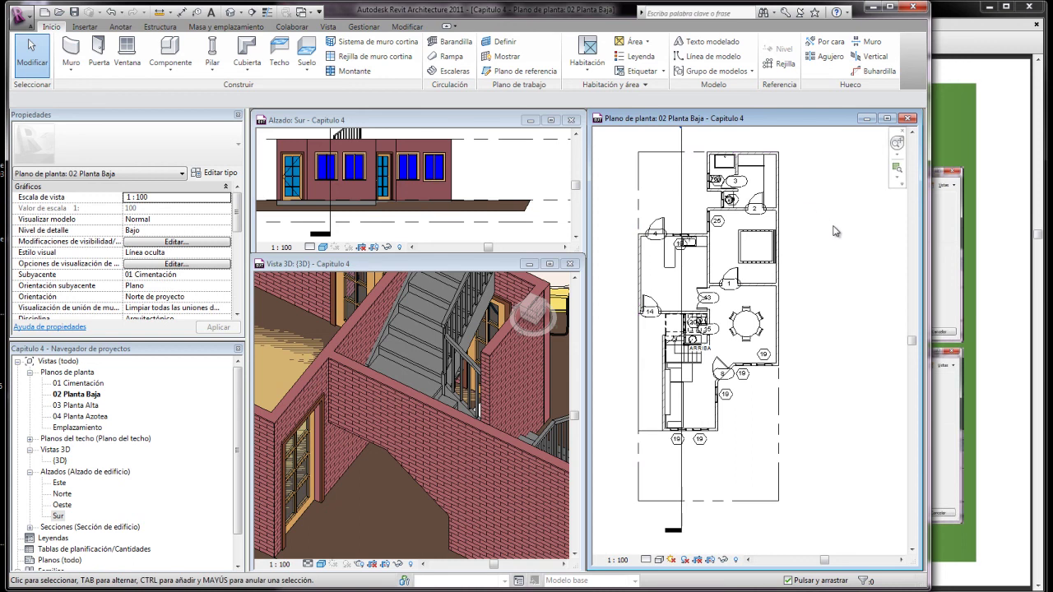
scroll(834, 232, down, 1)
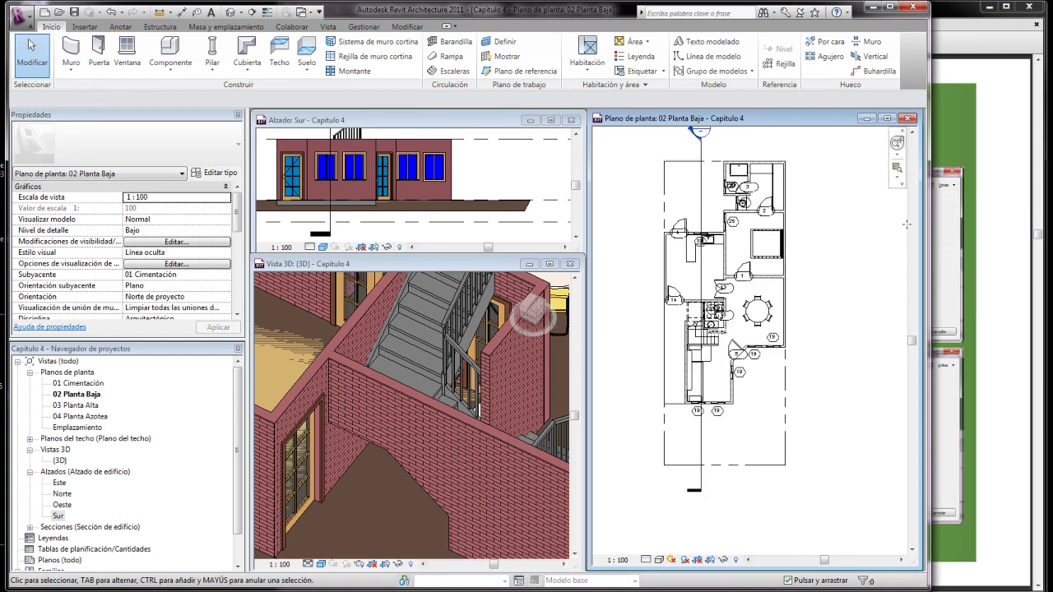